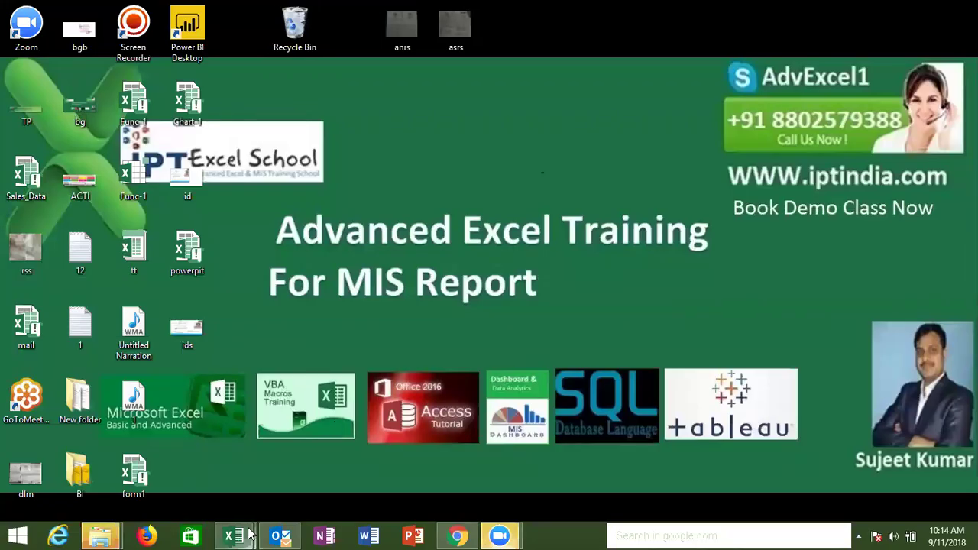
Close the old Book1 workbook without saving and start a new blank workbook.
mouse_move(251, 534)
left_click(282, 453)
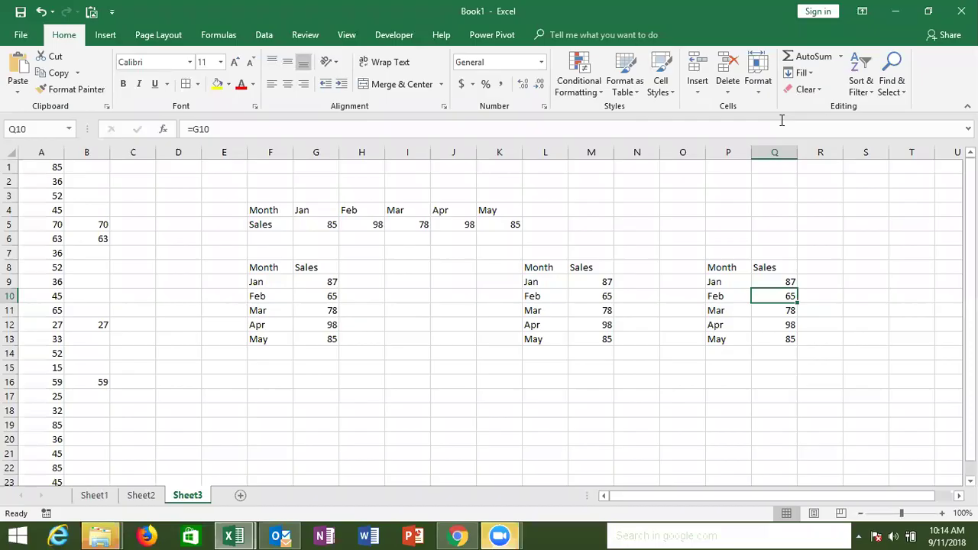
left_click(960, 11)
left_click(491, 296)
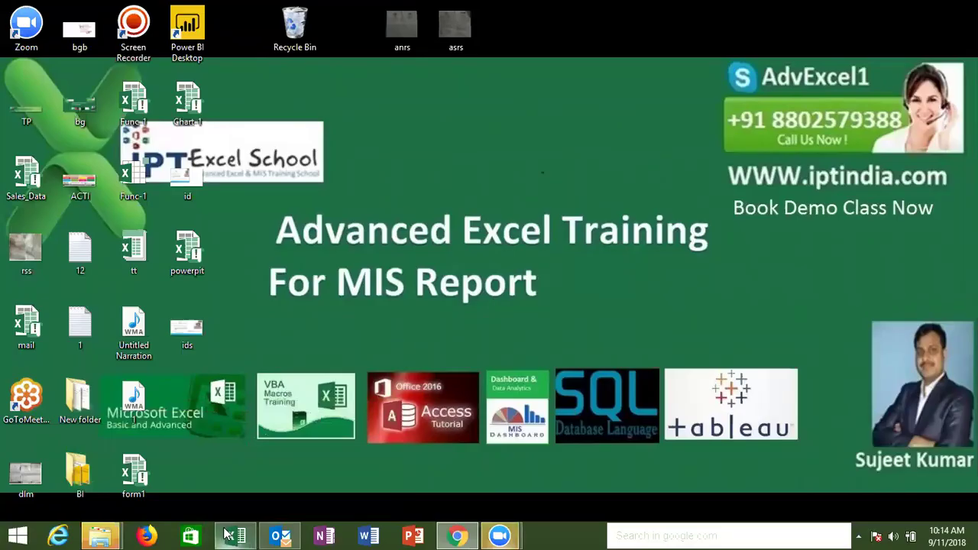
left_click(227, 533)
left_click(453, 215)
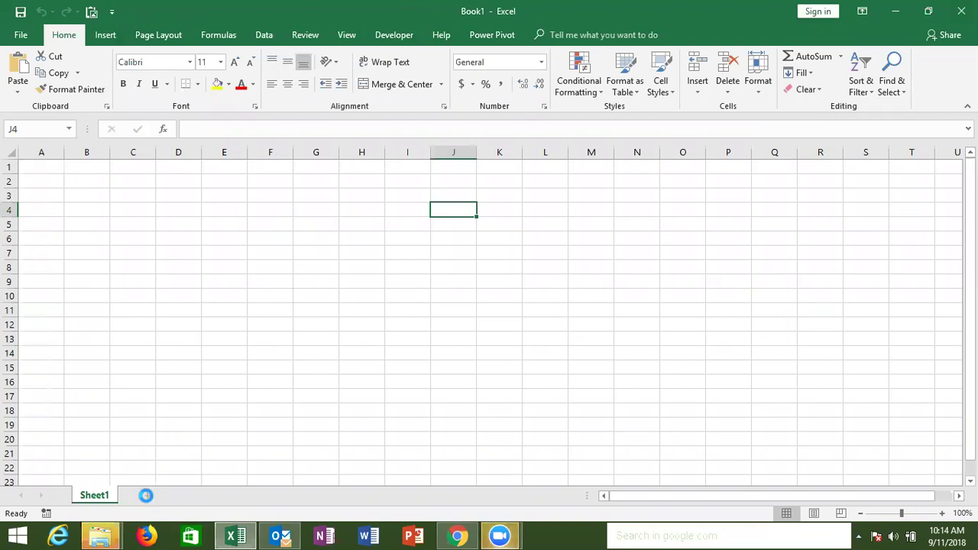
left_click(41, 149)
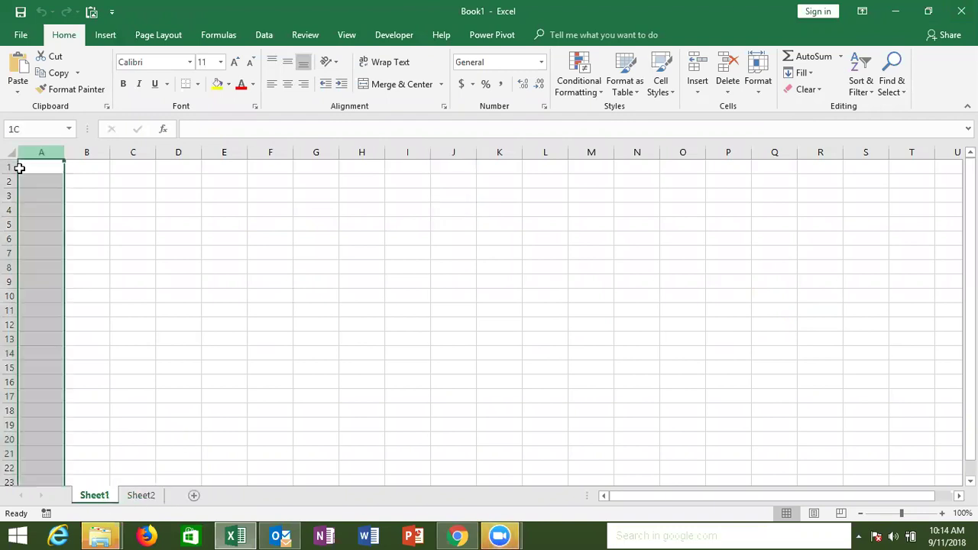
left_click(11, 167)
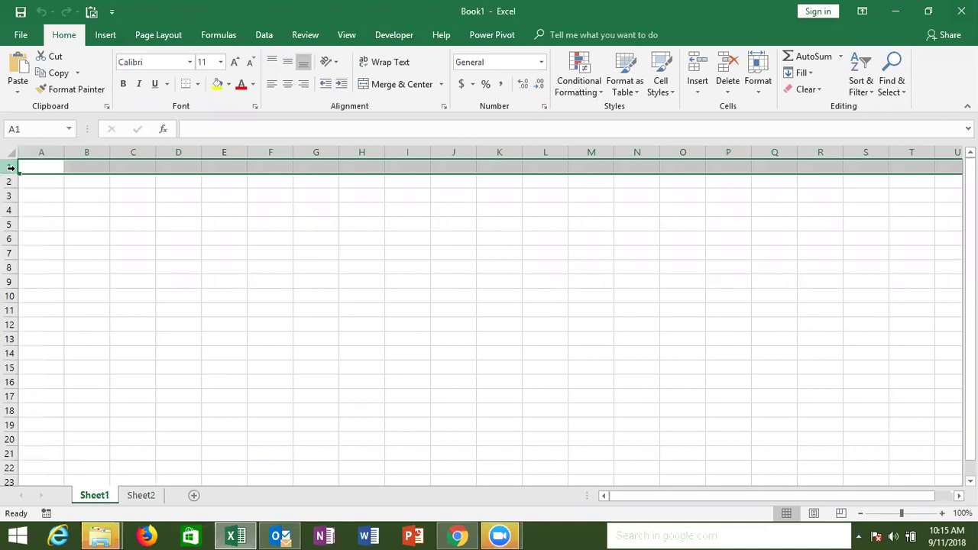
left_click(38, 150)
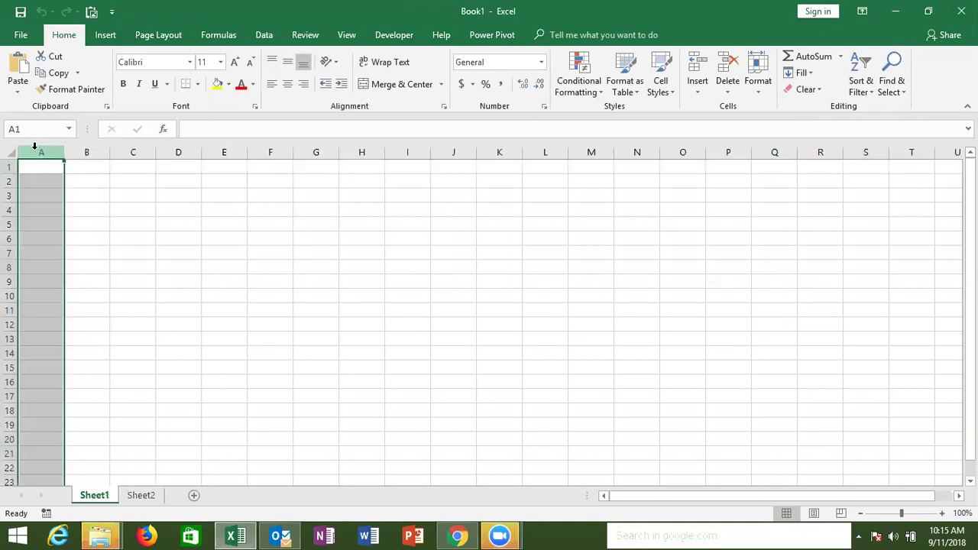
left_click(43, 164)
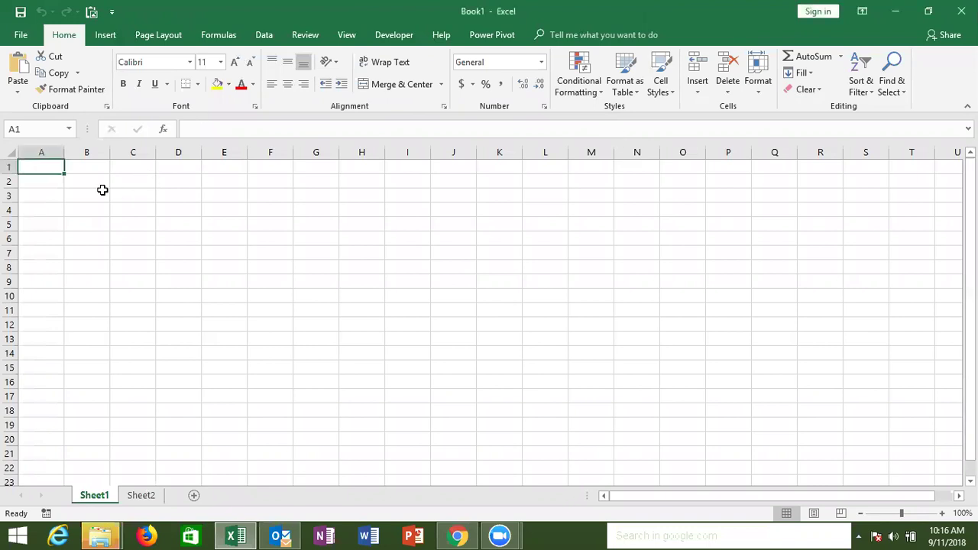
left_click(48, 176)
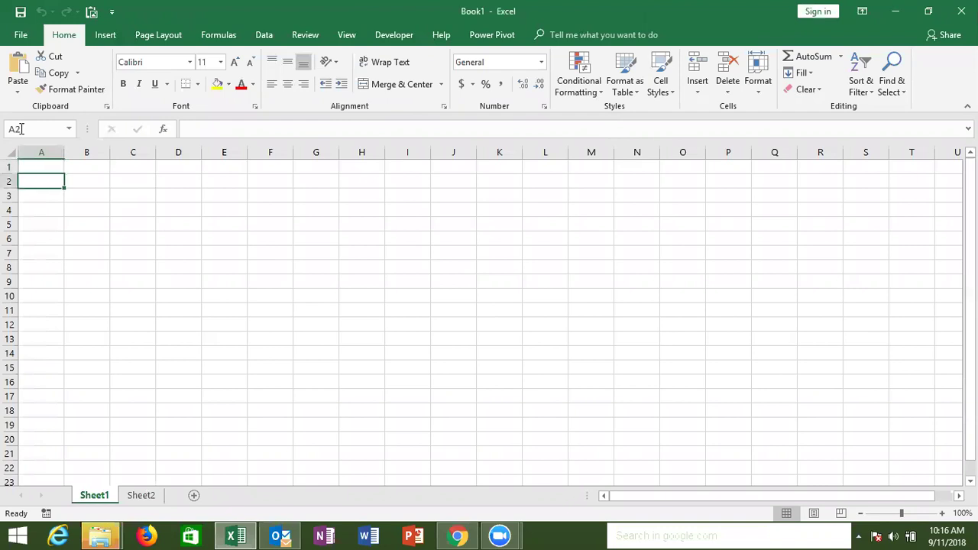
left_click(213, 240)
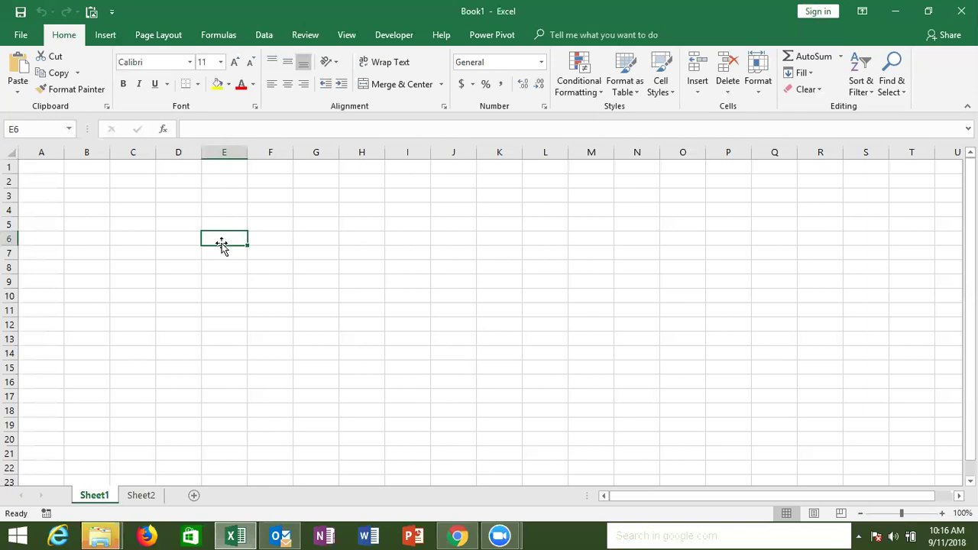
Enter 20 in D4, 30 in E4, and the formula =20+30 in F4.
left_click(163, 209)
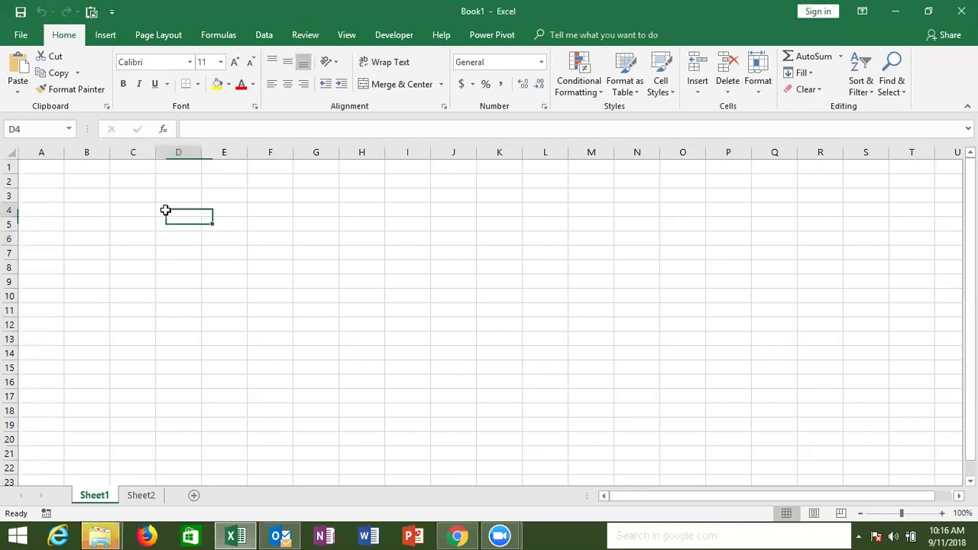
type("20")
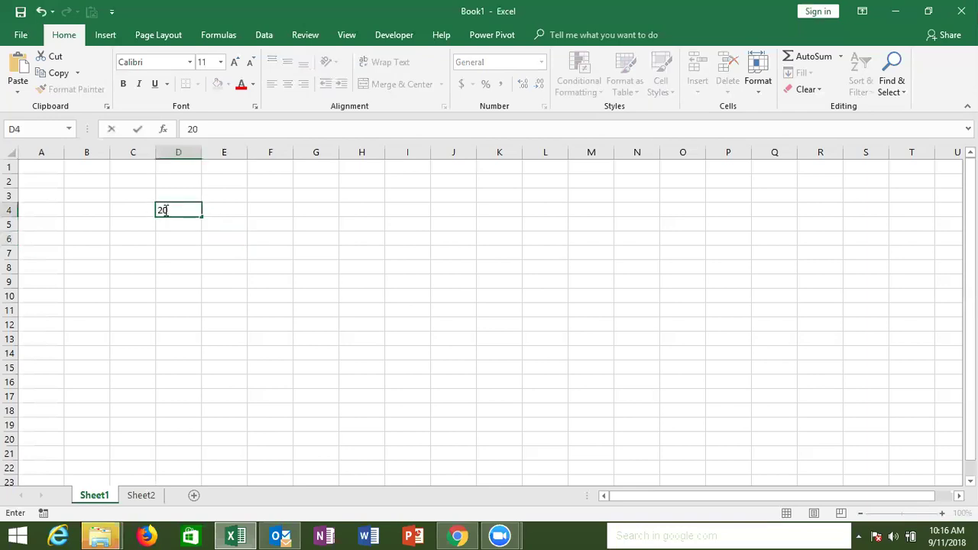
key("Tab")
type("30")
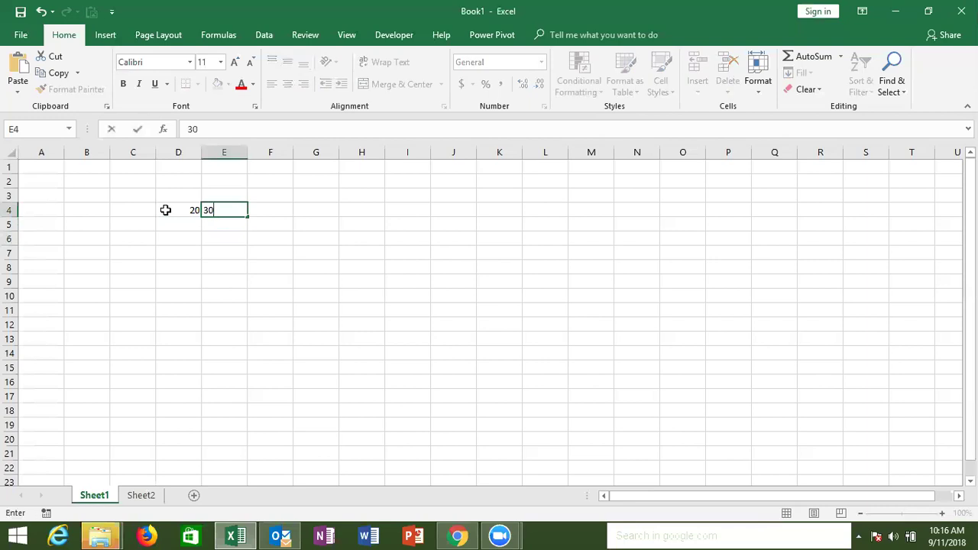
key("Tab")
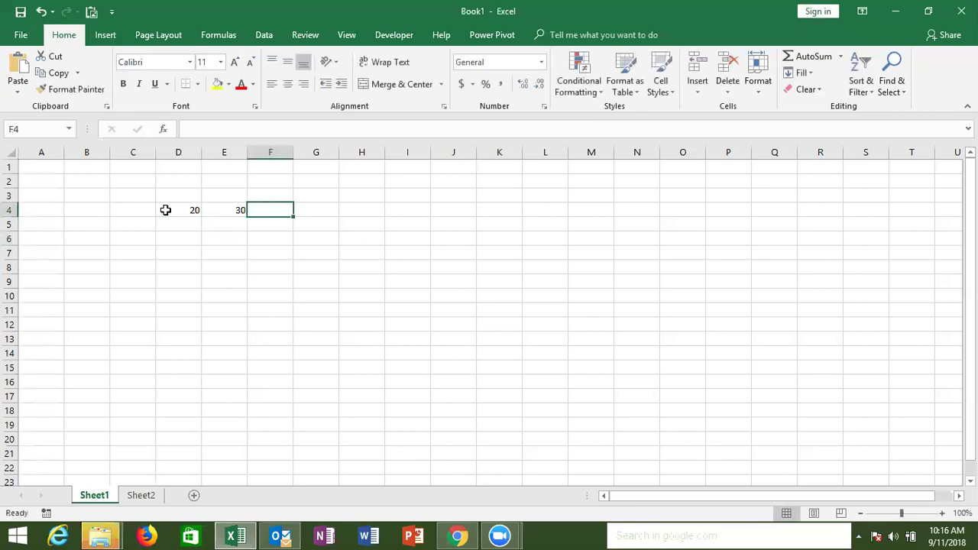
type("=")
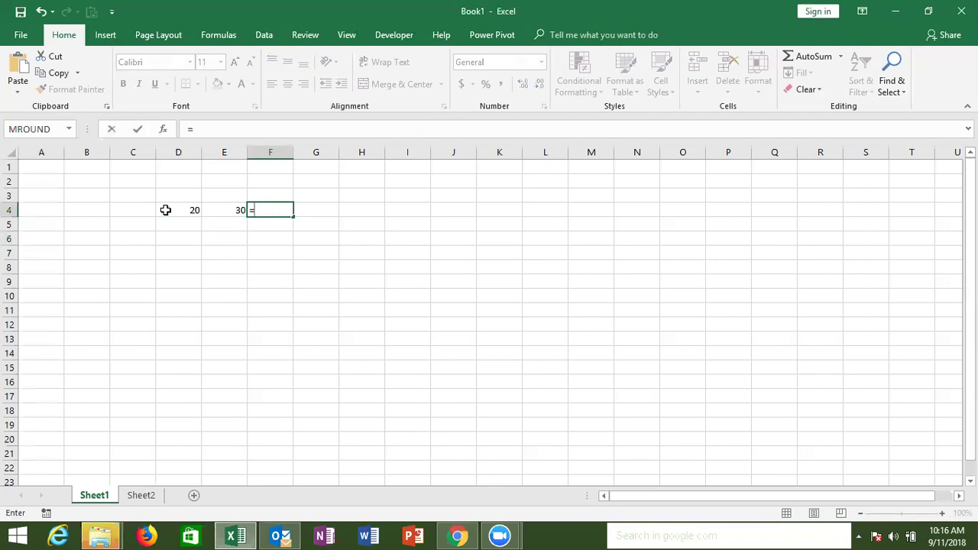
type("20+30")
key("Return")
key("Up")
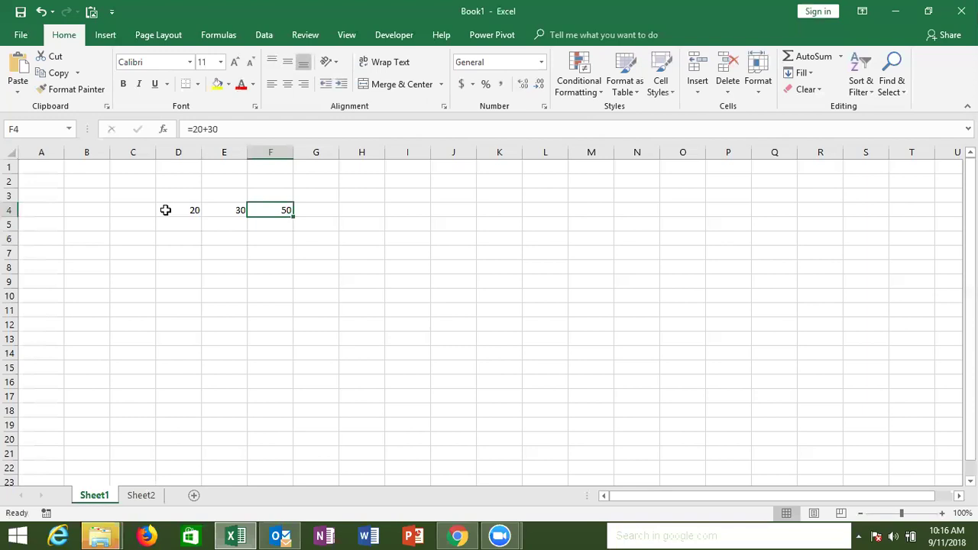
Change the value in E4 to 40.
key("Left")
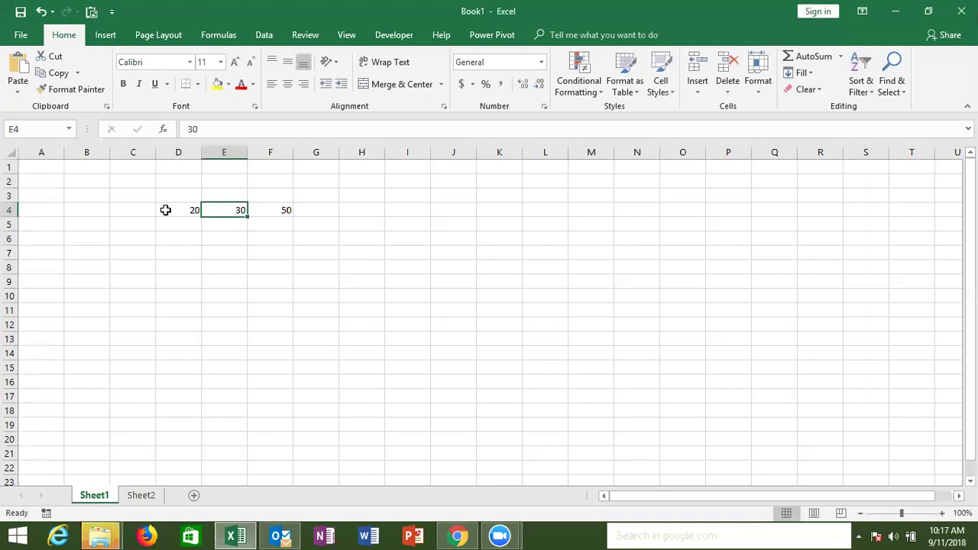
type("40")
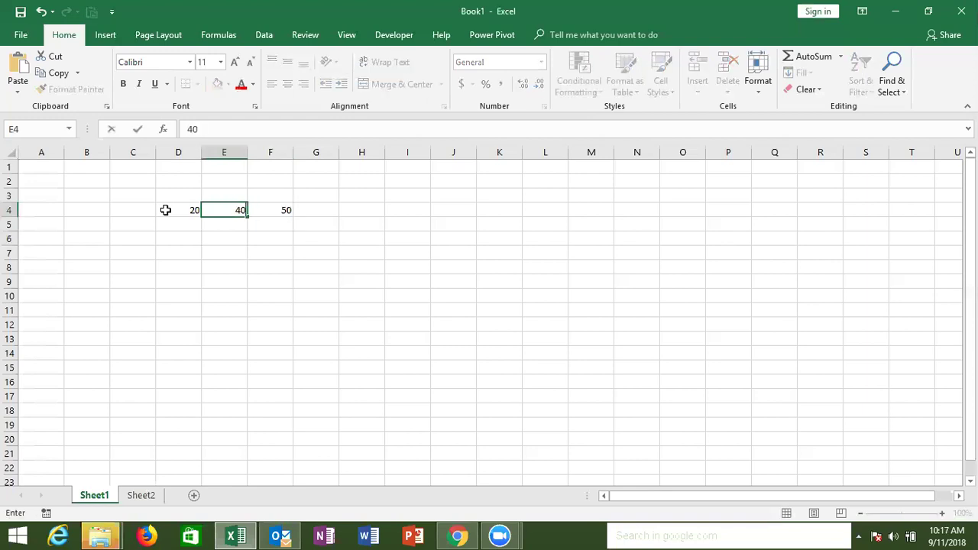
key("Return")
key("Up")
key("Right")
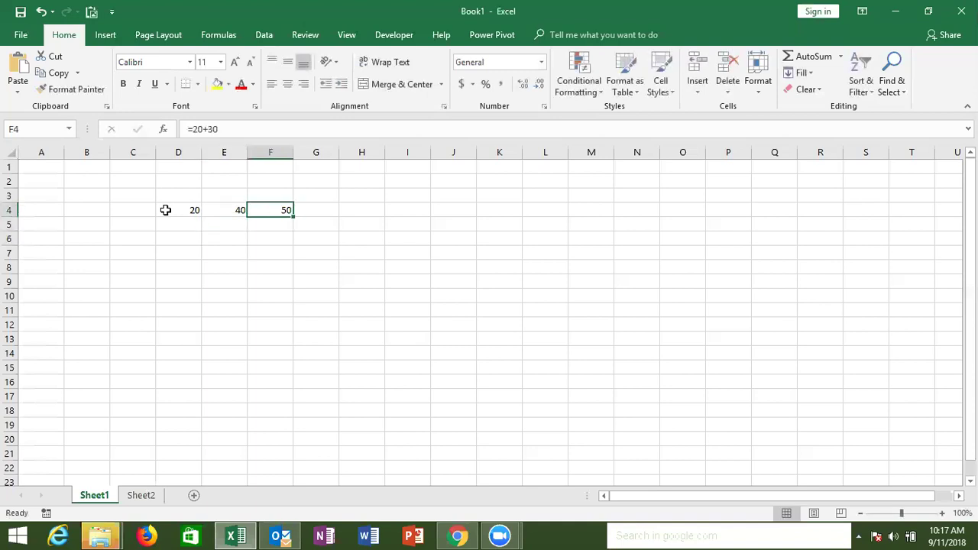
Check that F4's fixed =20+30 formula still shows 50, and begin a formula in G4.
left_click_drag(183, 208, 186, 197)
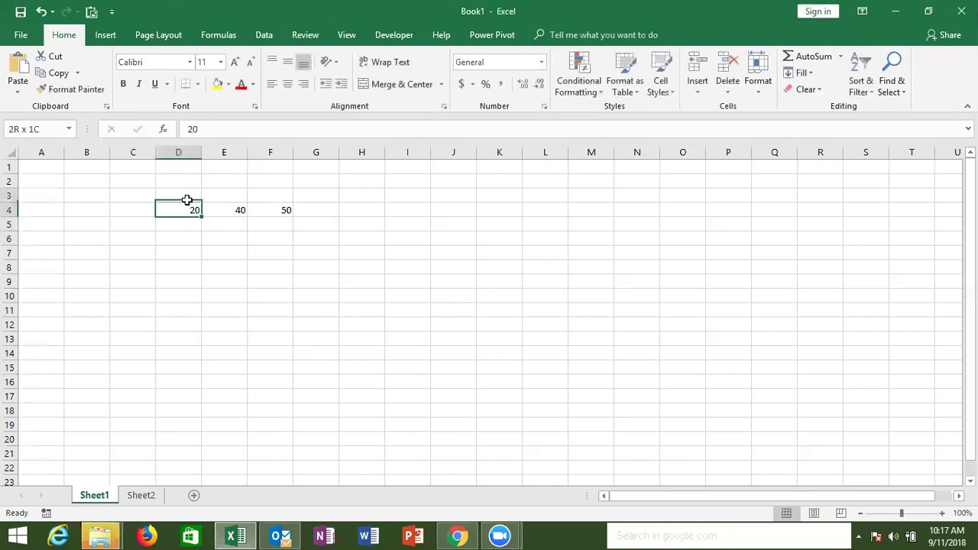
left_click(272, 217)
double_click(274, 205)
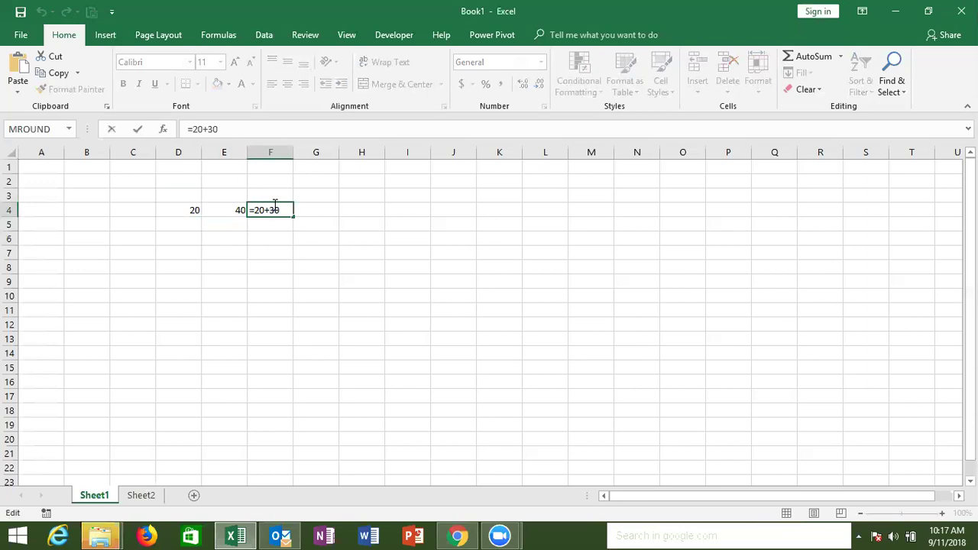
key("Return")
key("Left")
key("Up")
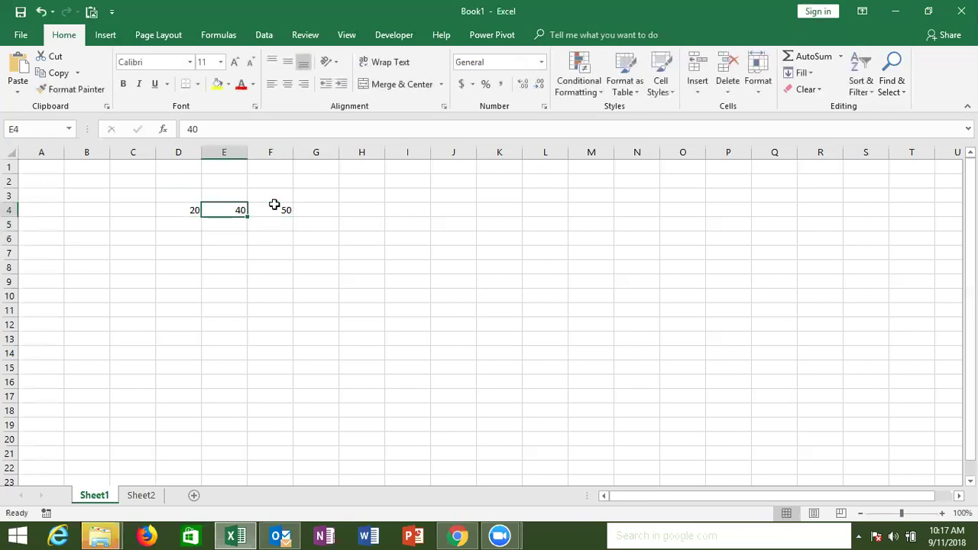
left_click(274, 205)
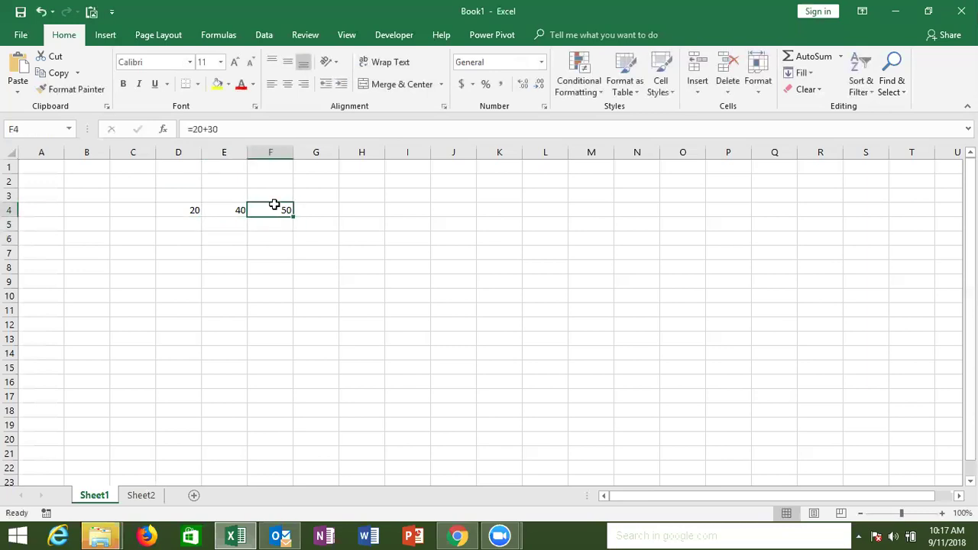
key("Right")
type("=")
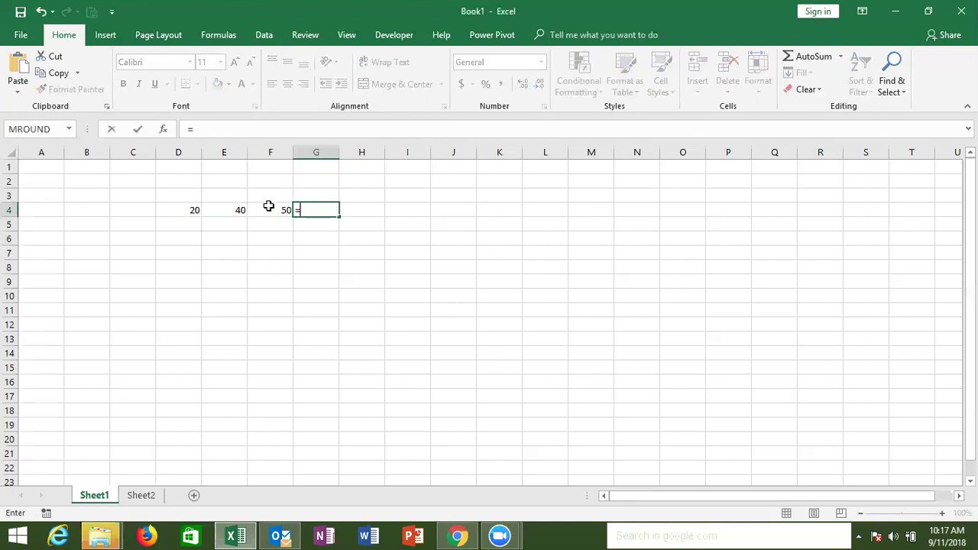
Complete G4 as the cell-reference formula =D4+E4.
left_click(188, 206)
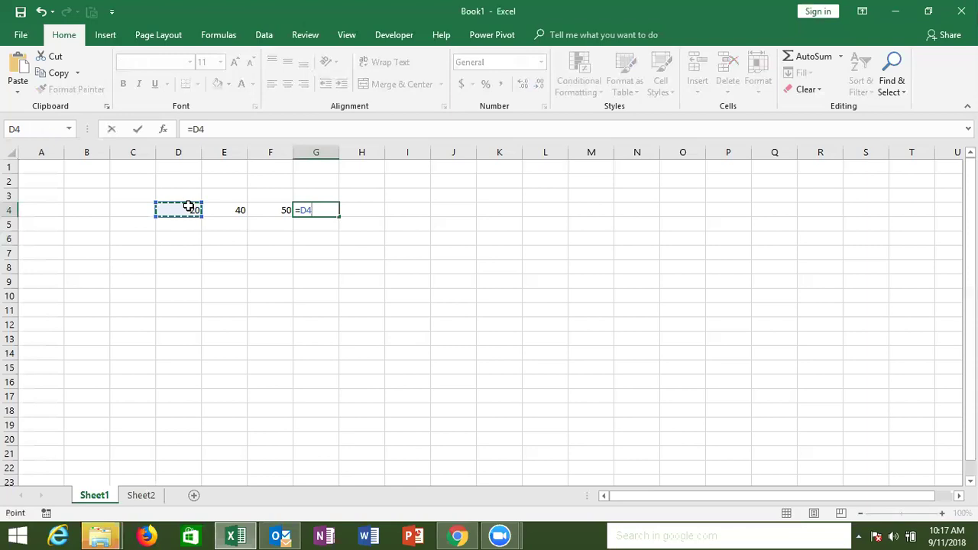
type("+")
left_click(224, 212)
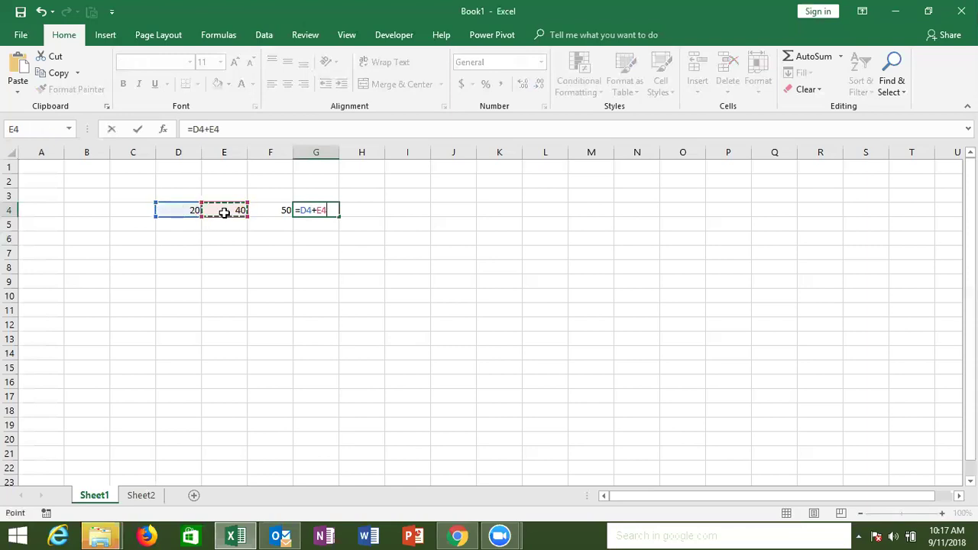
key("Return")
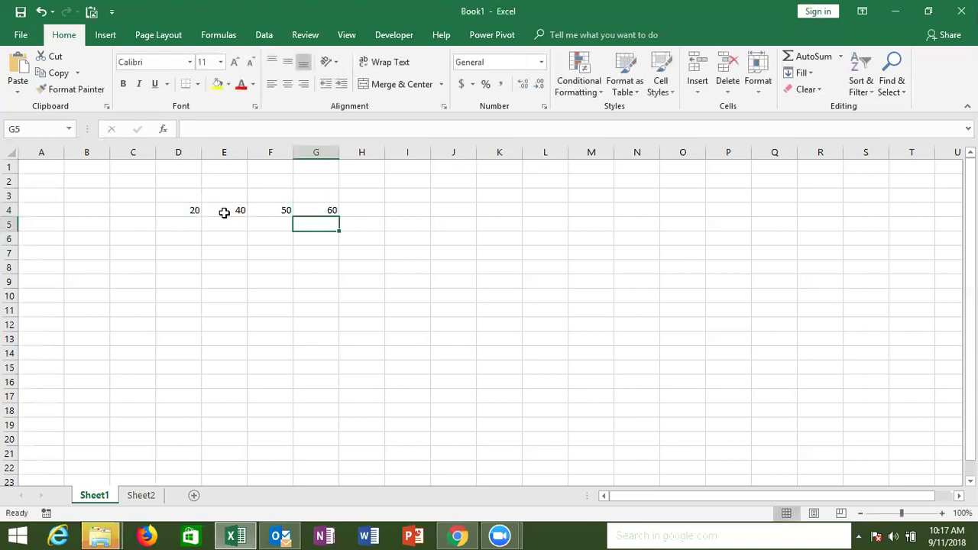
key("Up")
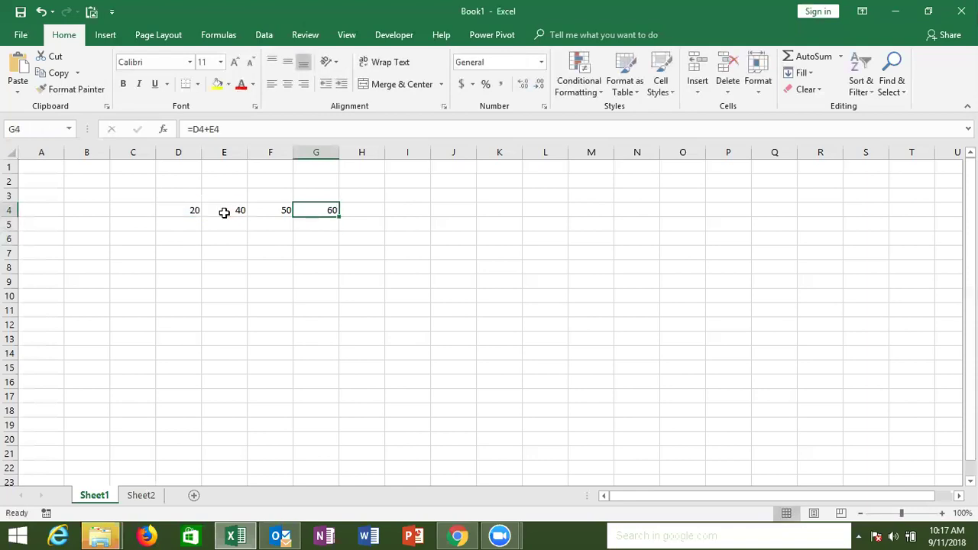
Change D4 to 30 and check that G4 updates to 70.
key("Left")
key("Left")
key("Left")
type("30")
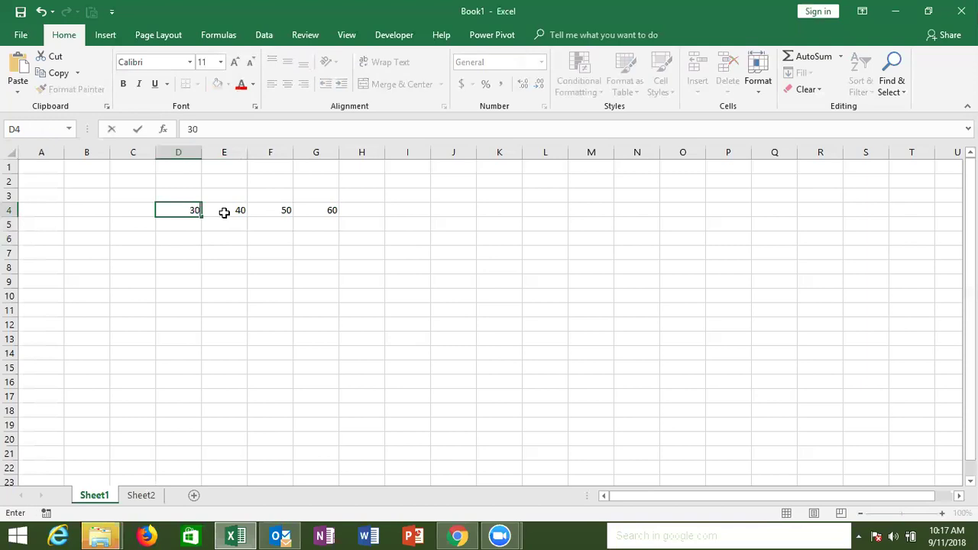
key("Return")
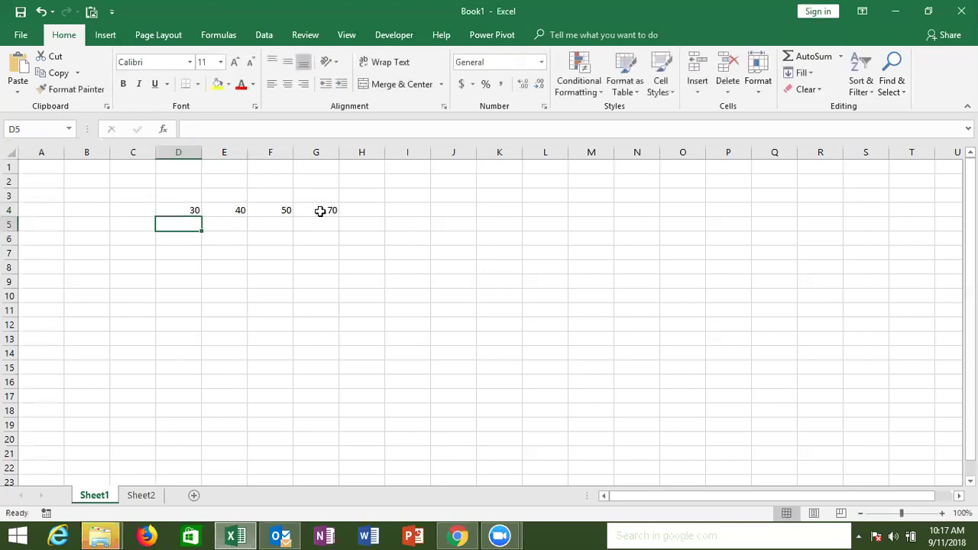
left_click(320, 211)
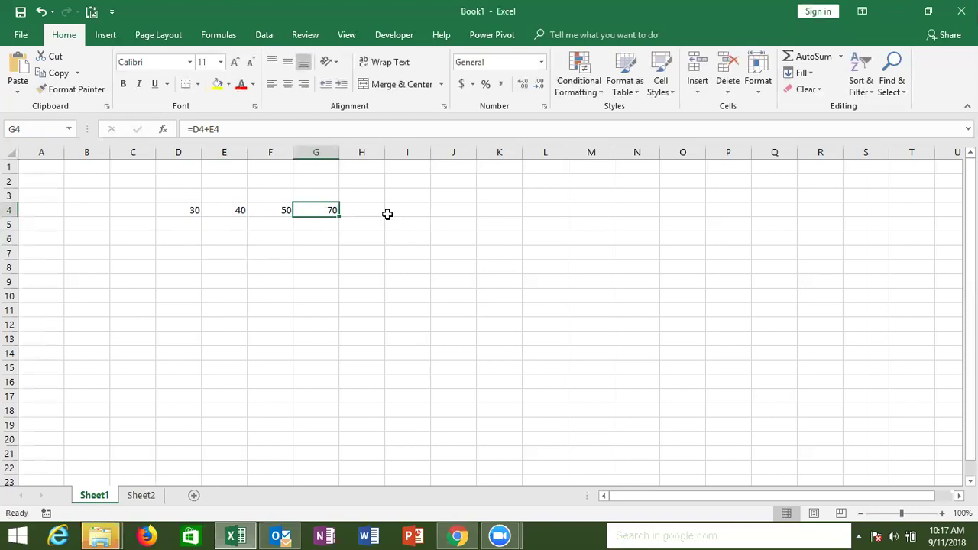
Clear the leftover test numbers from rows 3 to 5.
left_click_drag(365, 152, 437, 146)
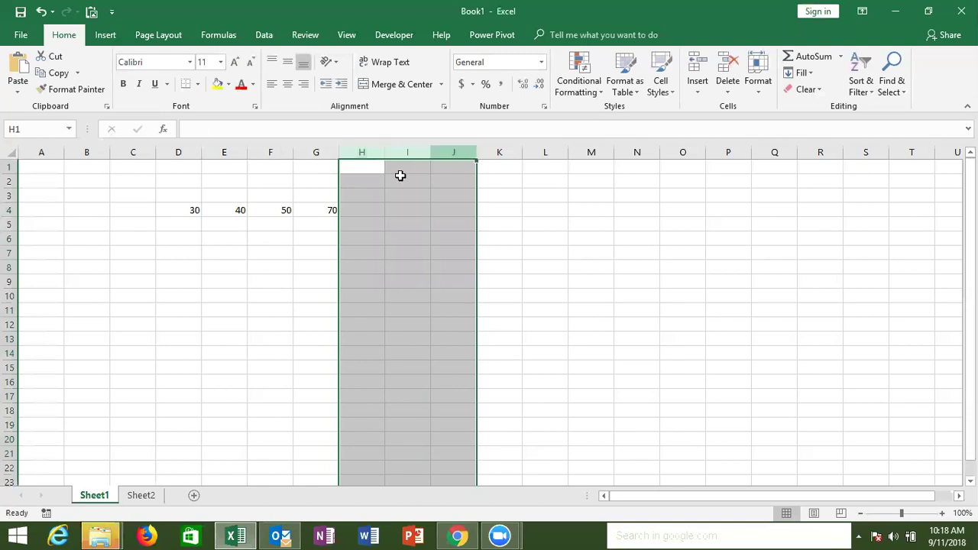
left_click(345, 222)
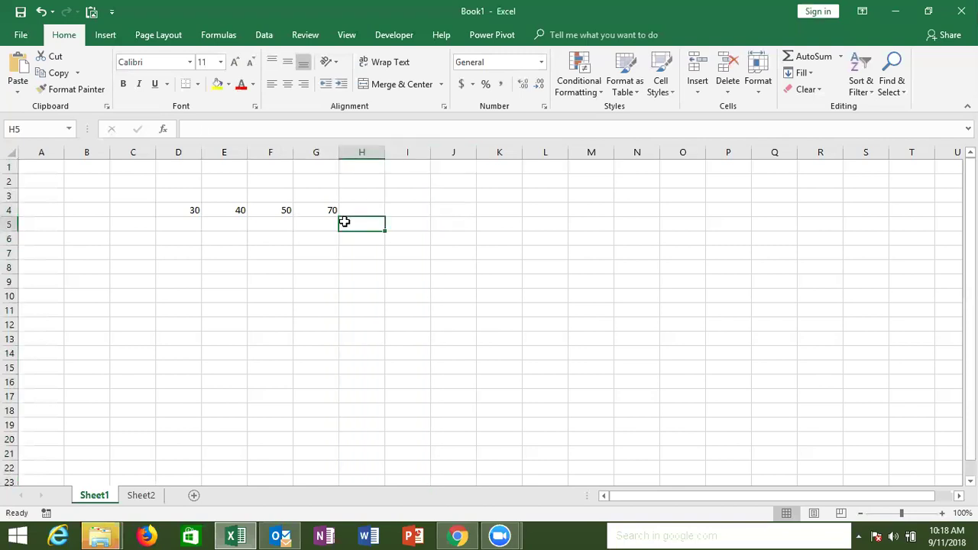
left_click_drag(176, 195, 347, 222)
key("Delete")
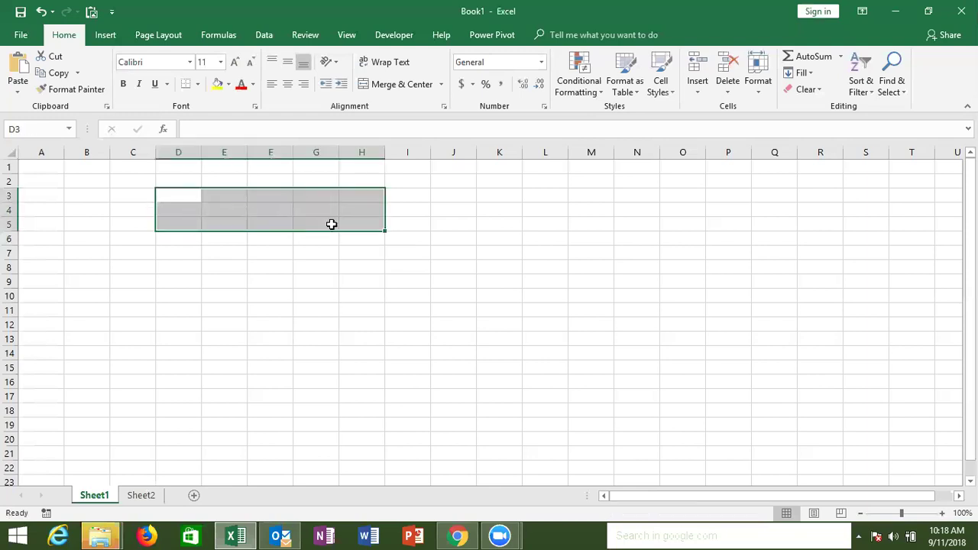
Type the heading 'Sales' in cell A1.
left_click(38, 169)
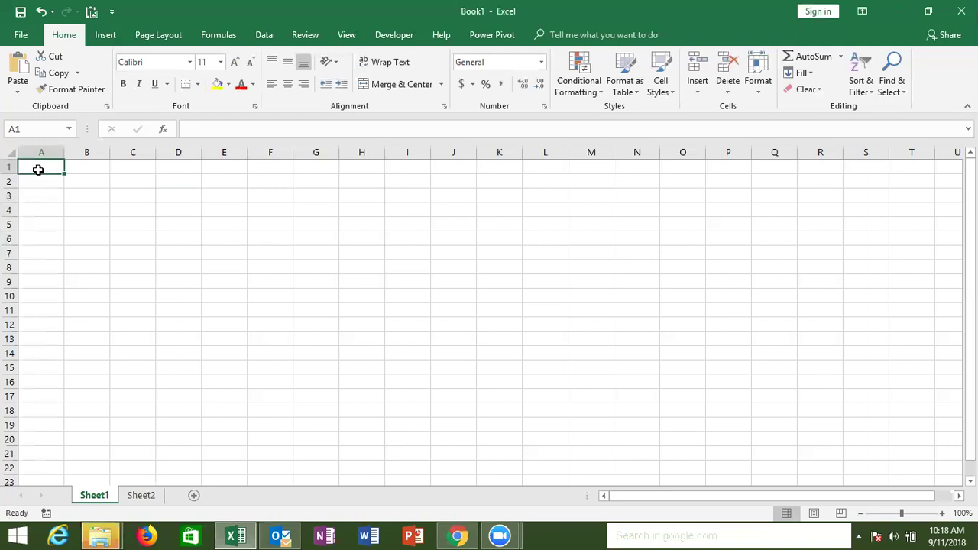
type("Sales")
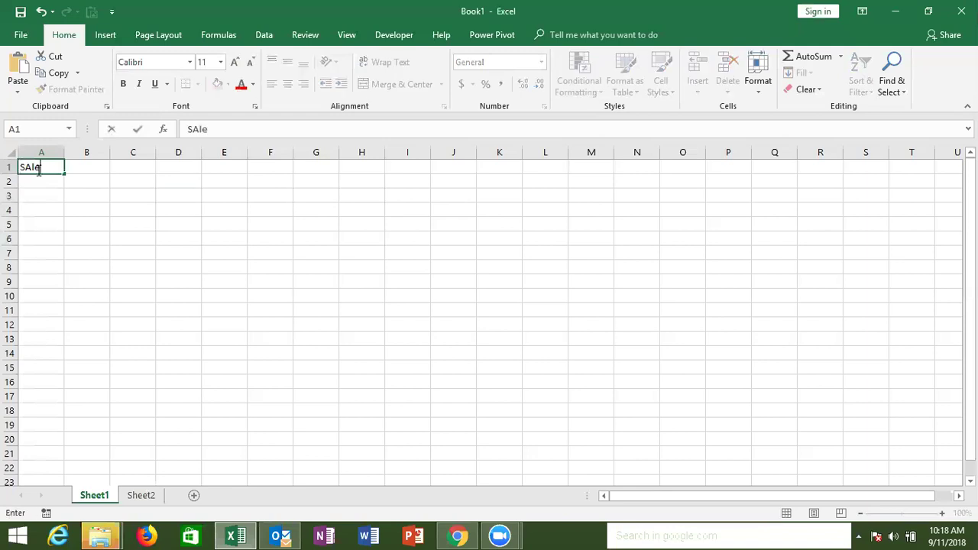
key("Return")
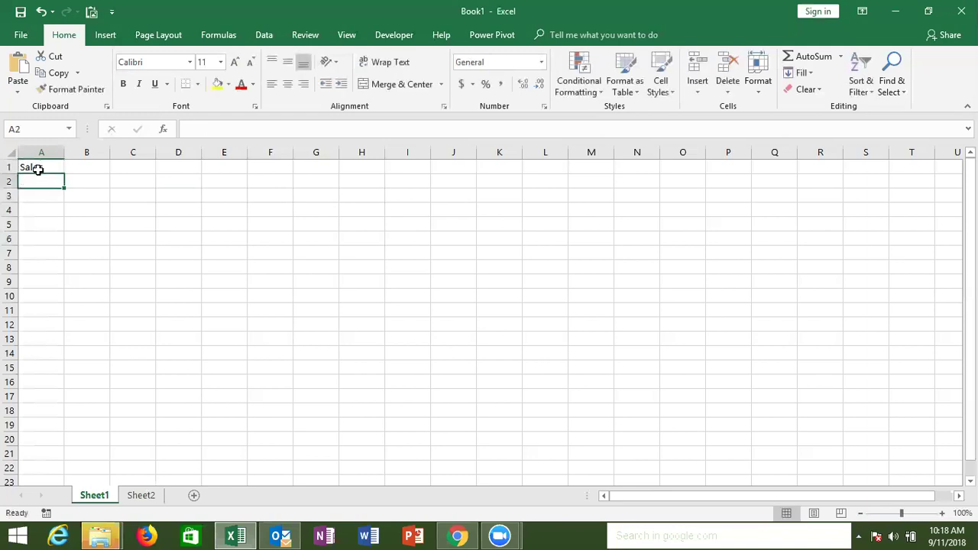
left_click(38, 169)
Enter the sales figures 85, 63, 52, 41, 74, 25, 63 in A2:A8.
key("Down")
type("85")
key("Return")
type("63 52 41 74")
key("Return")
type("25 63")
left_click(157, 193)
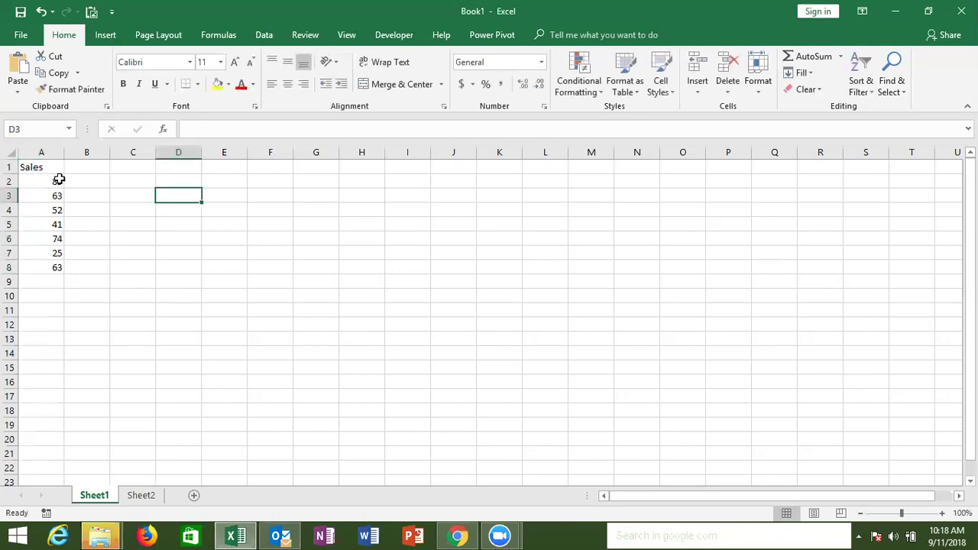
left_click_drag(59, 179, 51, 252)
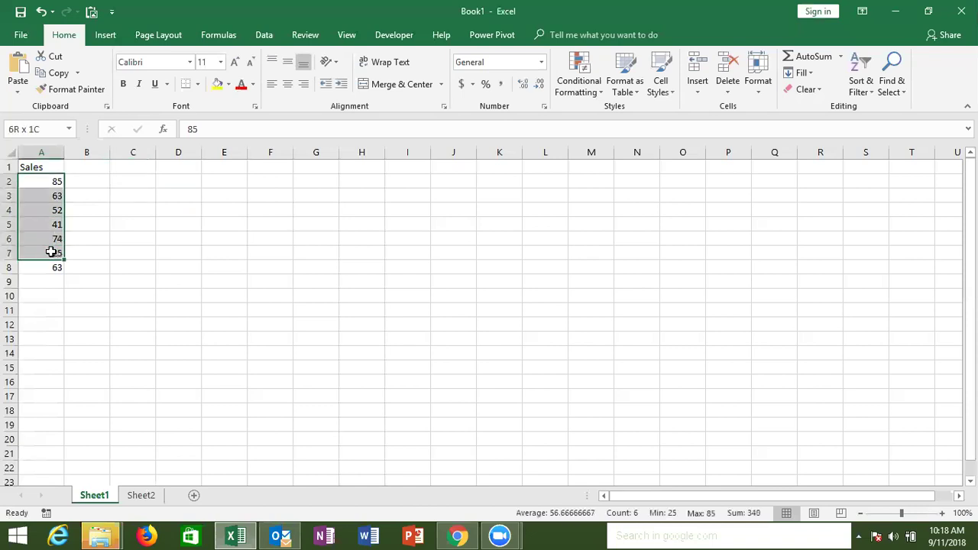
Enter the formula =A2+20 in B2 so it shows 105.
left_click(74, 179)
type("=")
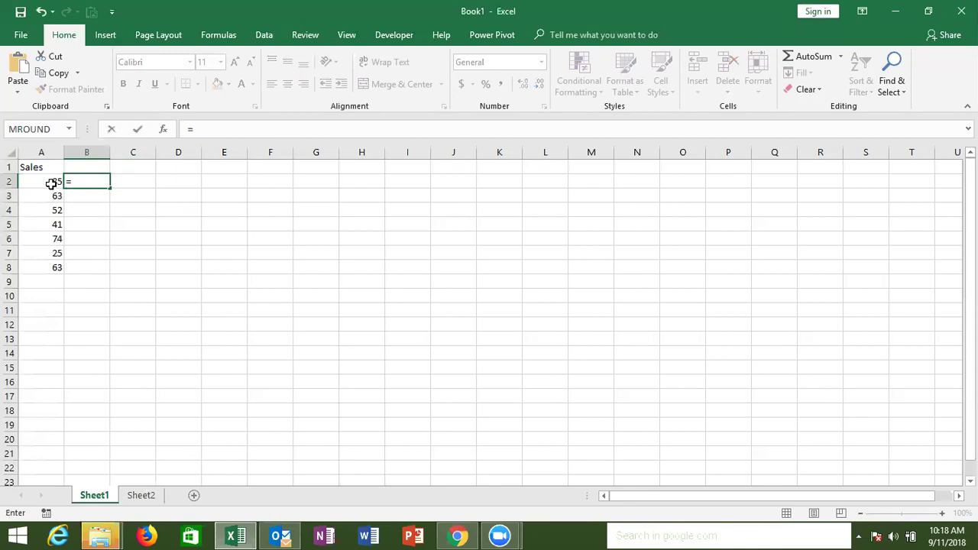
left_click(49, 184)
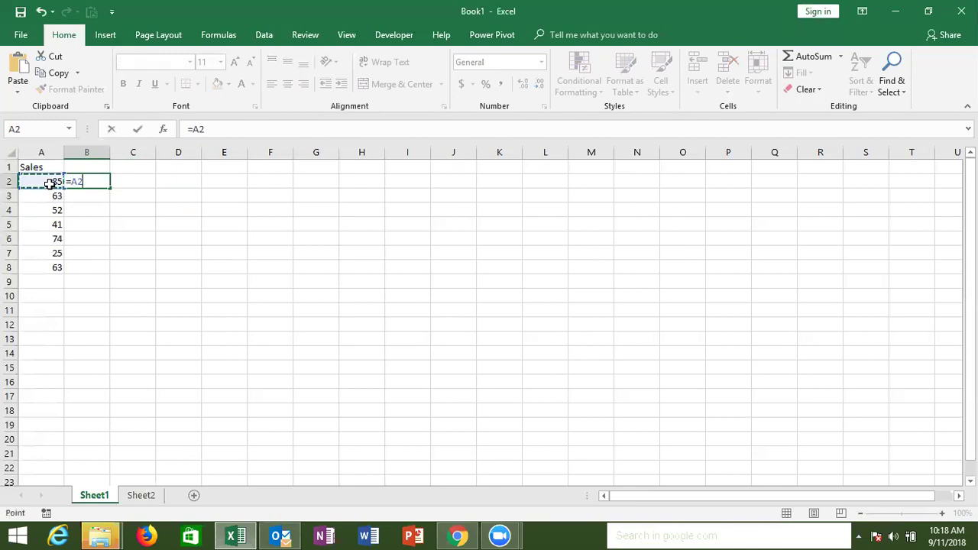
type("+")
type("20")
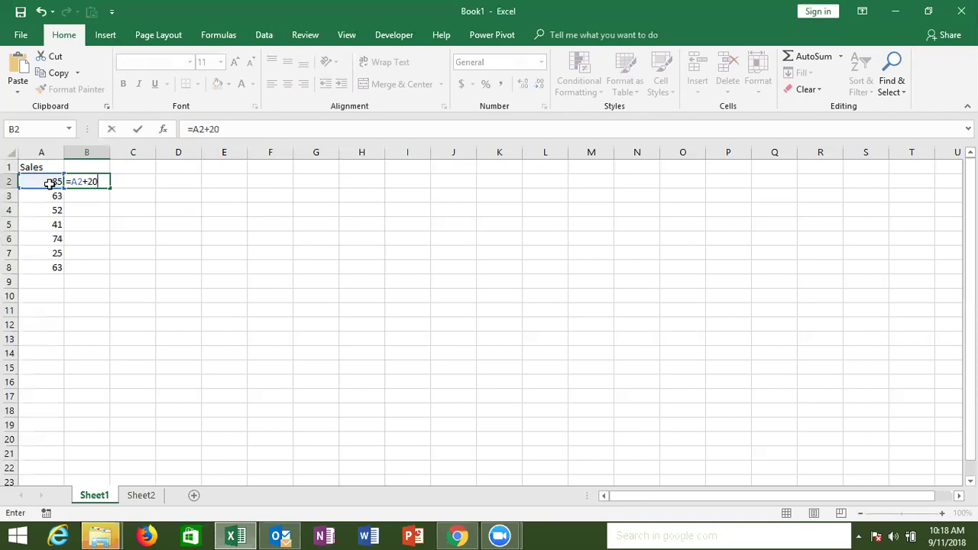
key("Return")
key("Up")
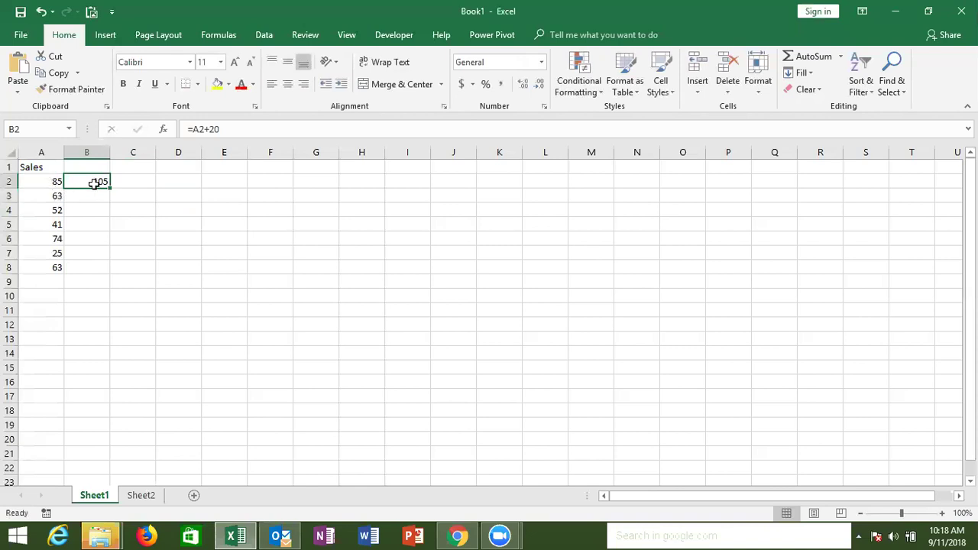
Fill B2's =A2+20 formula down to B8, giving 105, 83, 72, 61, 94, 45, 83.
left_click_drag(91, 195, 95, 261)
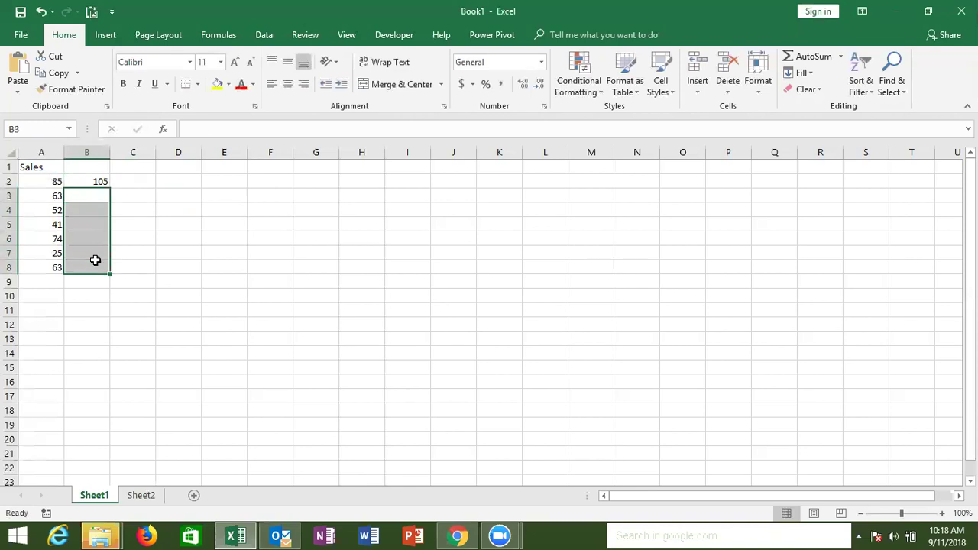
left_click(90, 180)
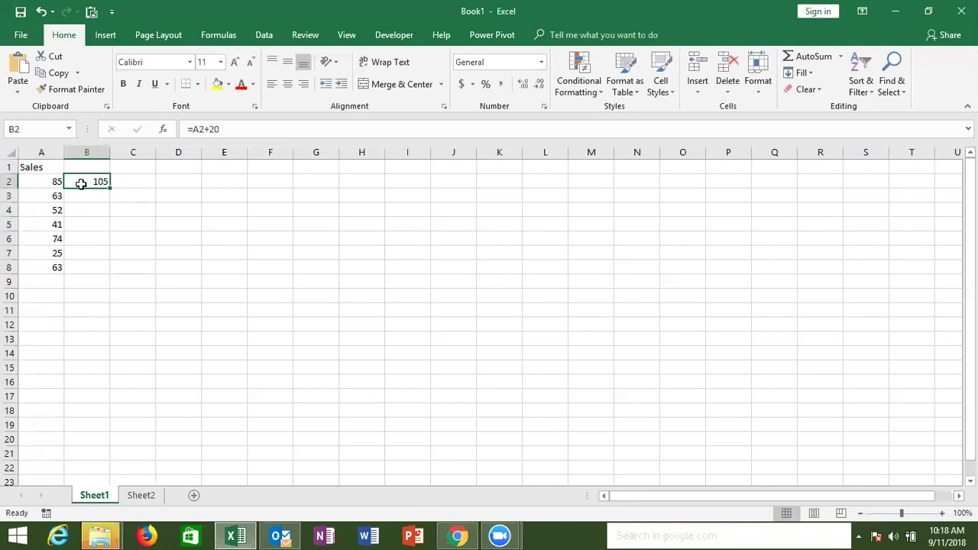
left_click_drag(109, 189, 107, 271)
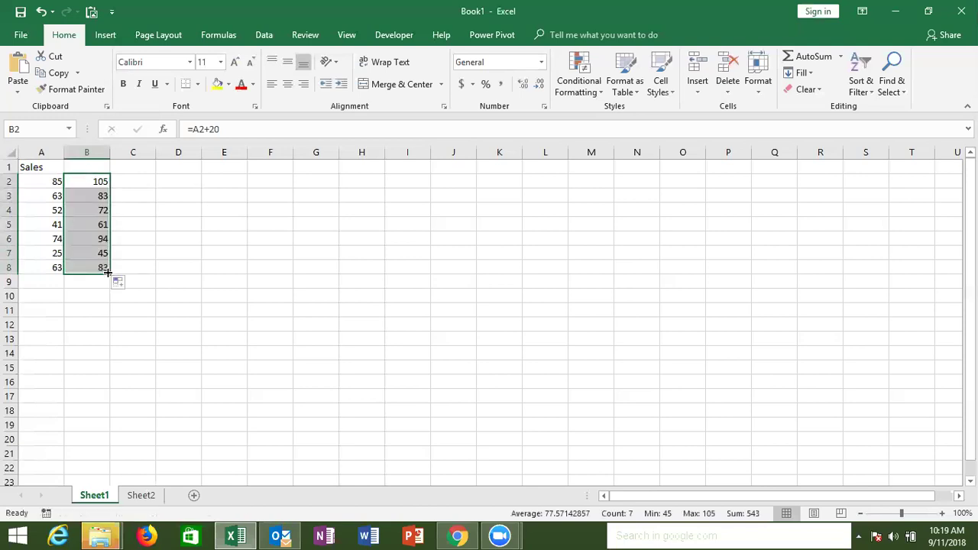
key("Up")
key("Down")
key("Down")
key("Up")
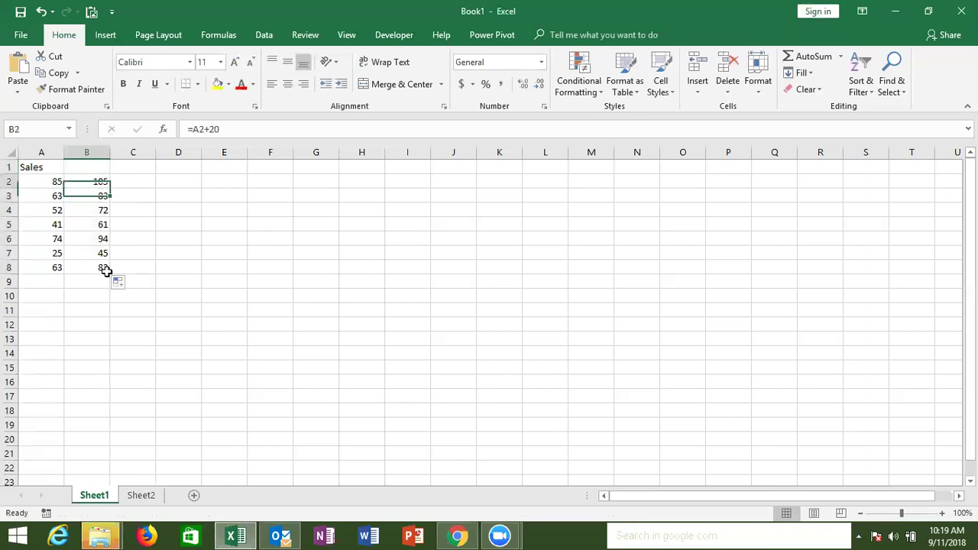
double_click(81, 182)
double_click(77, 183)
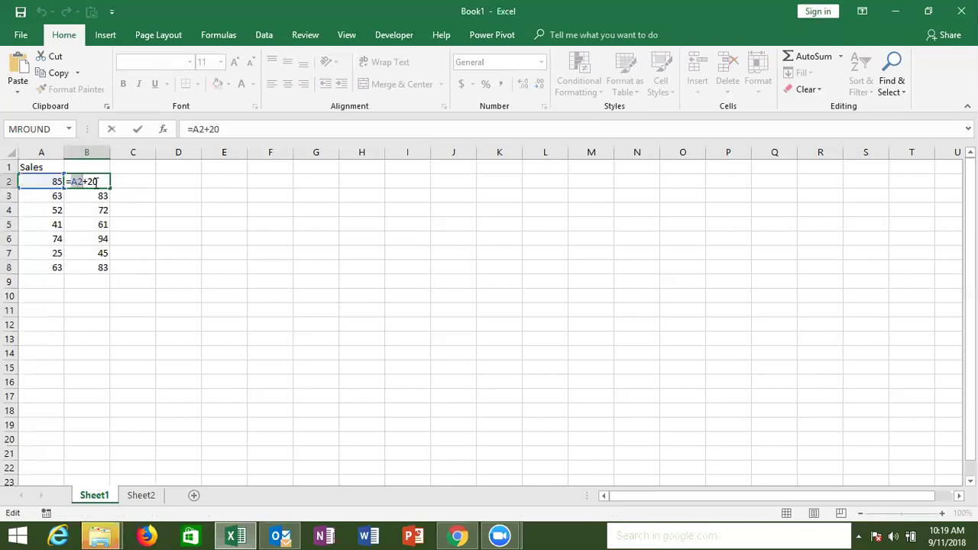
key("Escape")
left_click(99, 194)
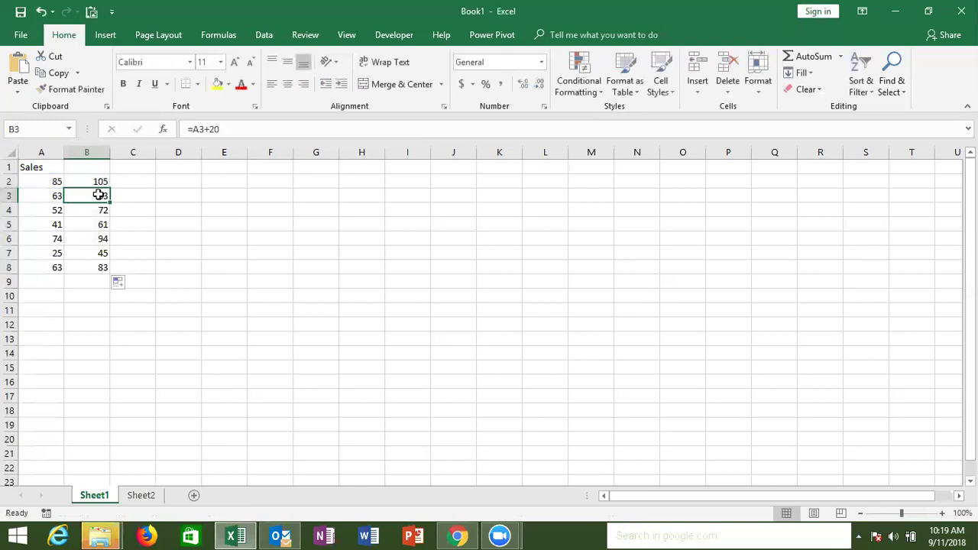
double_click(98, 195)
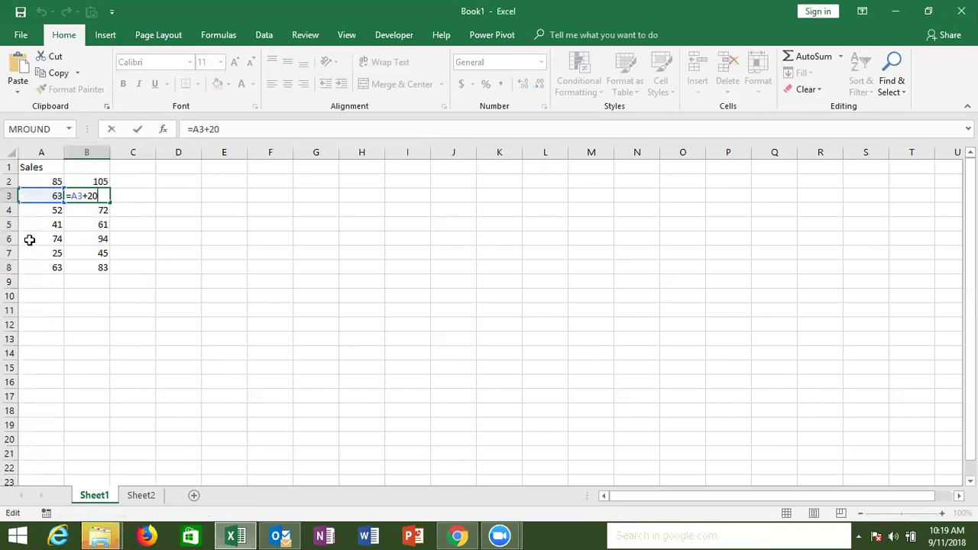
key("Escape")
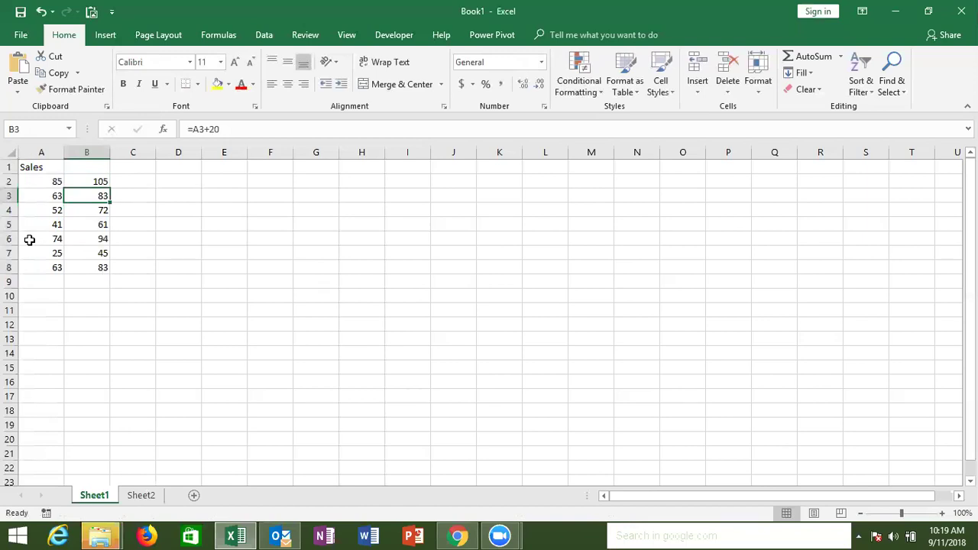
key("Up")
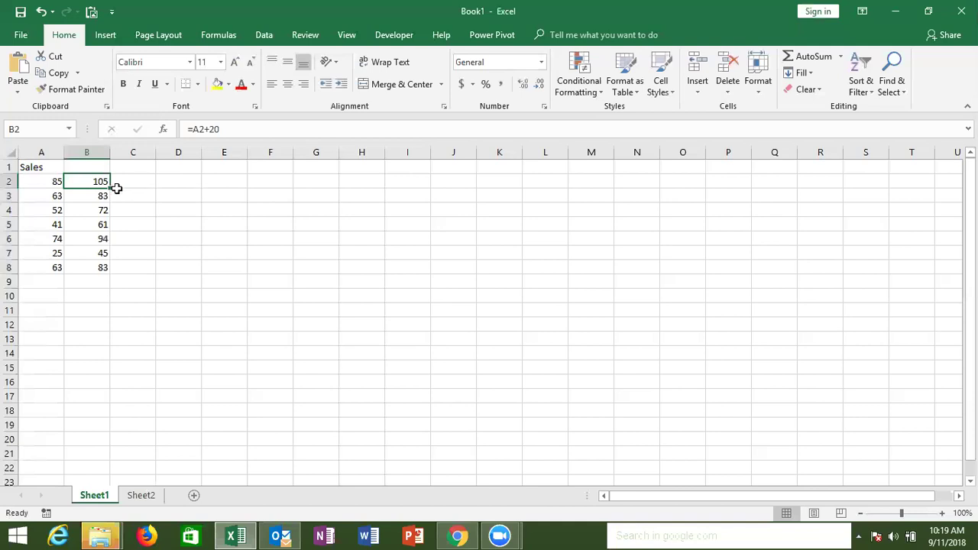
Test-paste B2's formula into C2, inspect it, then delete it.
key("ctrl+c")
left_click(117, 185)
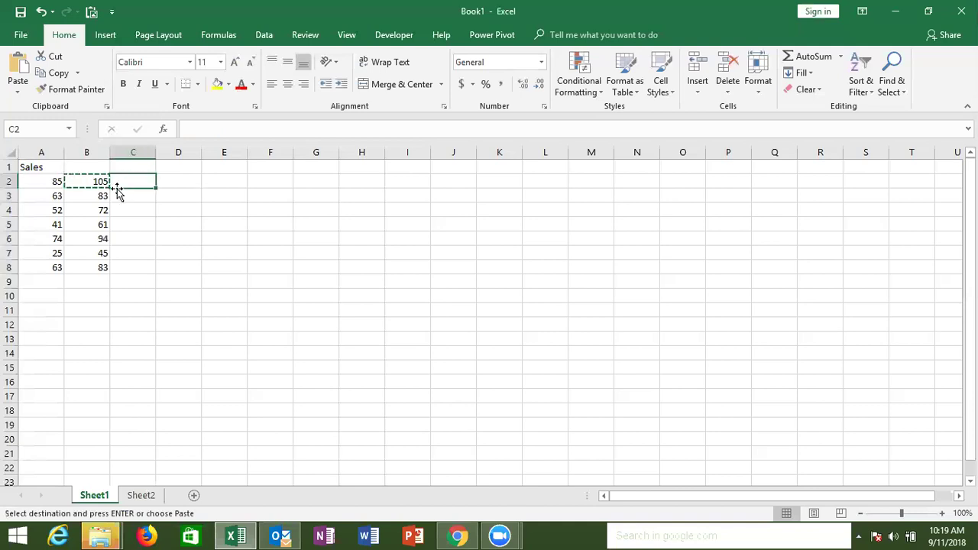
key("ctrl+v")
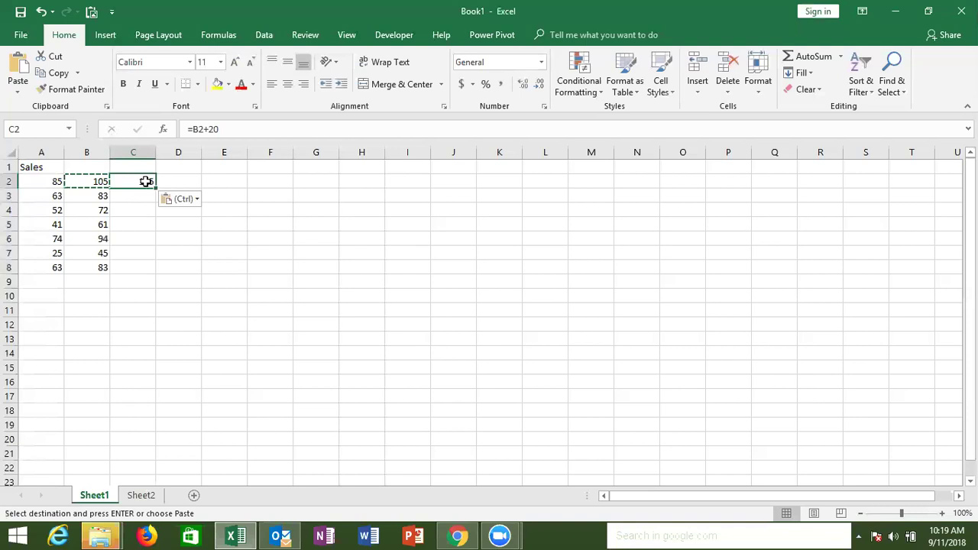
double_click(145, 182)
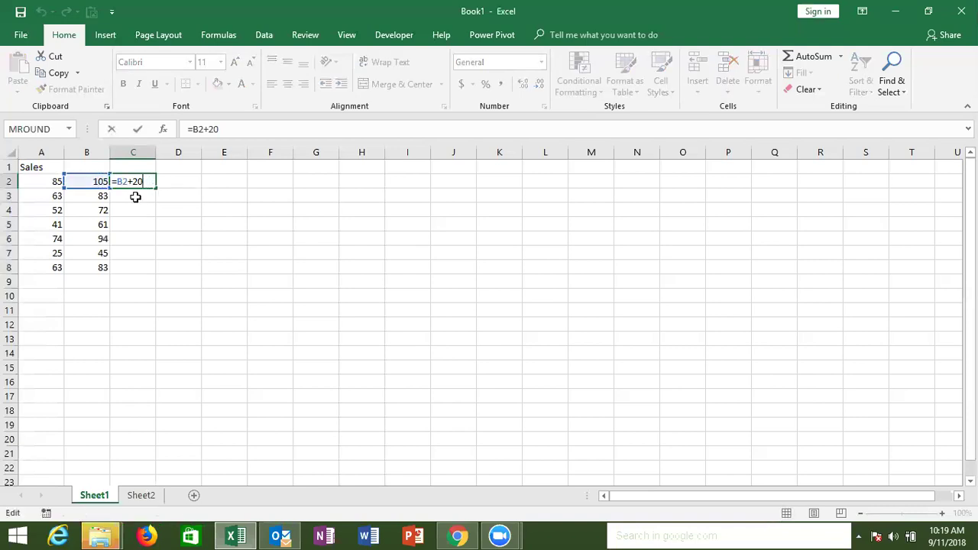
key("ctrl+Return")
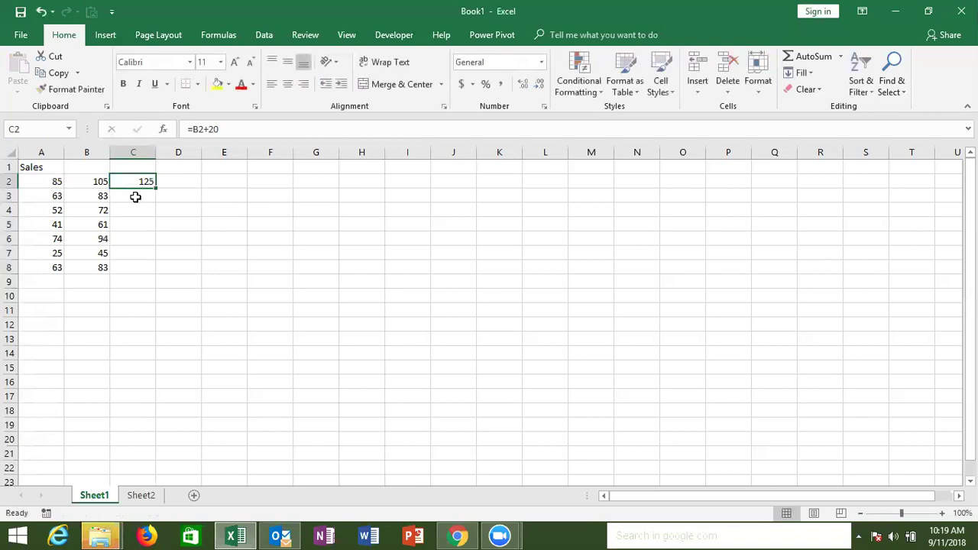
key("Delete")
Clear the plus-20 formulas from B2:B8.
key("Left")
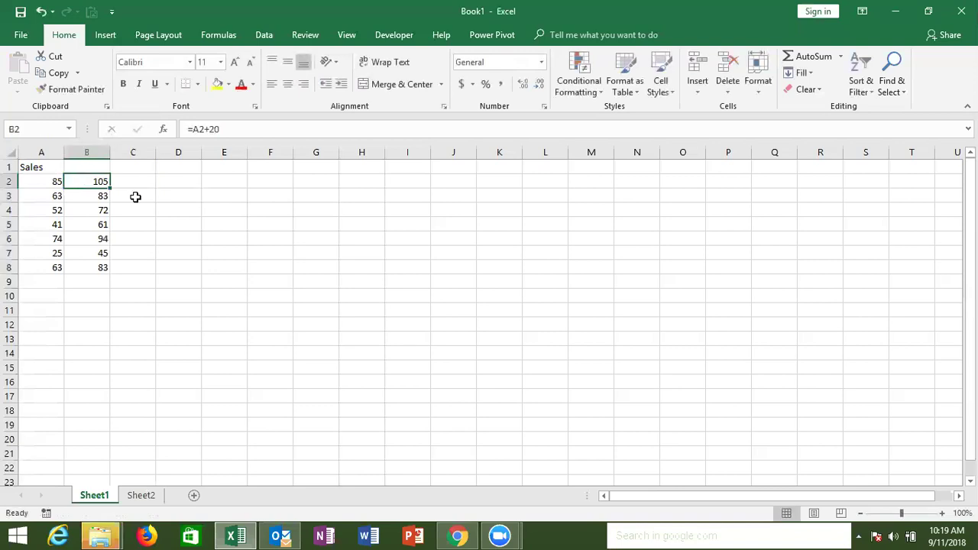
key("ctrl+shift+Down")
key("Delete")
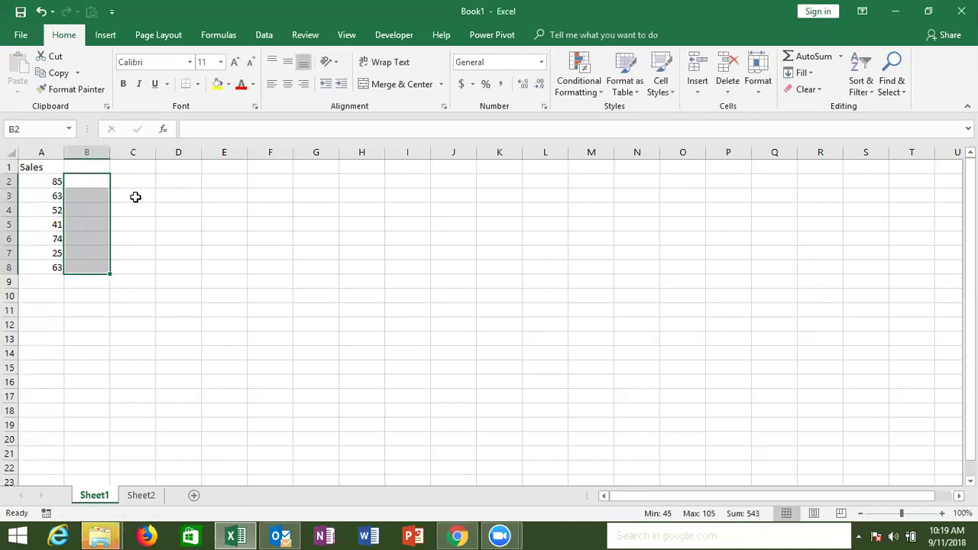
Put the value 20 in D1 and select the sales figures A2:A8.
left_click(184, 170)
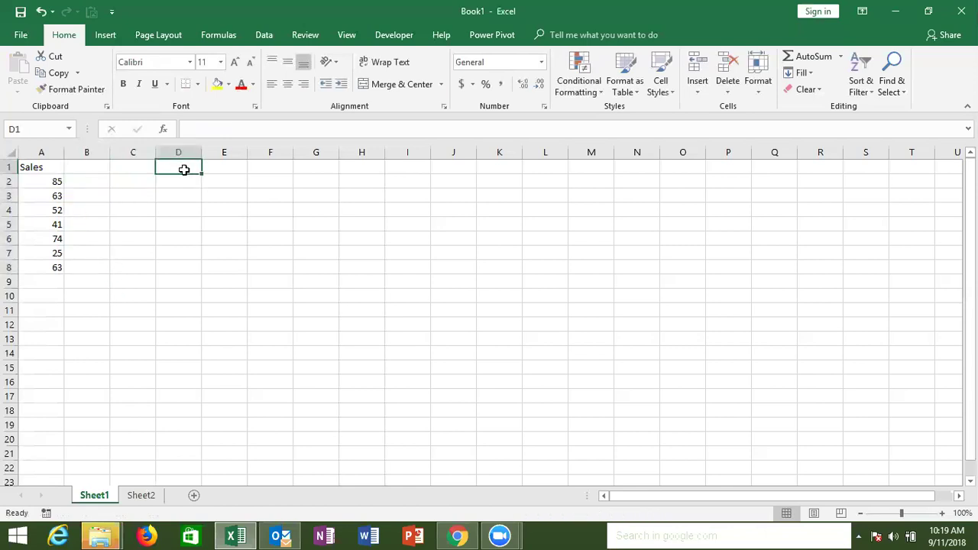
type("20")
key("Return")
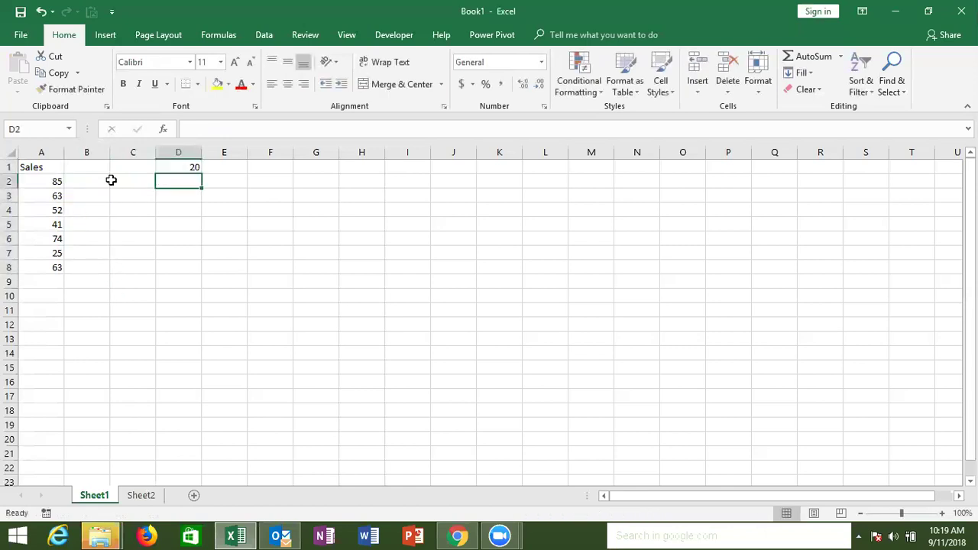
left_click(94, 183)
left_click_drag(55, 181, 53, 268)
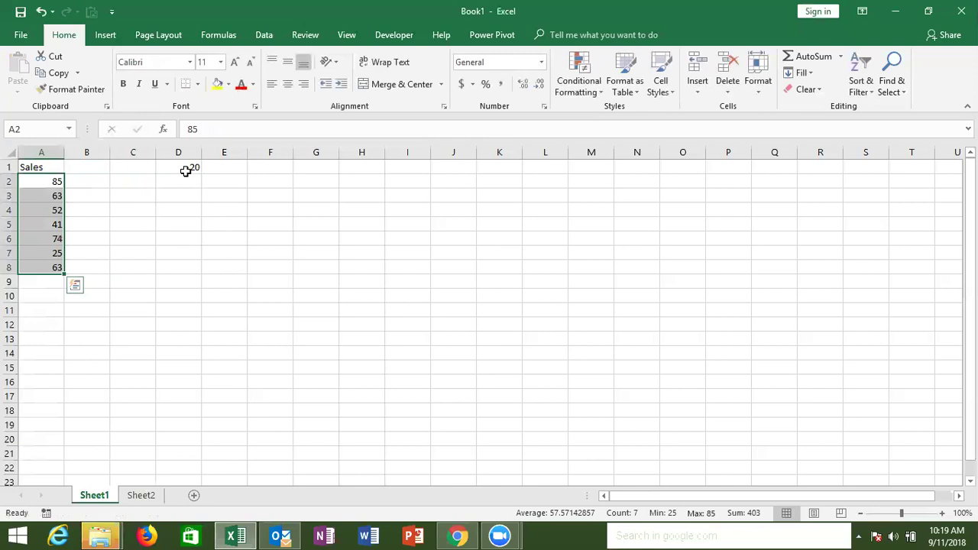
Enter the formula =A2+D1 in B2.
left_click(99, 183)
type("=")
left_click(45, 183)
type("+")
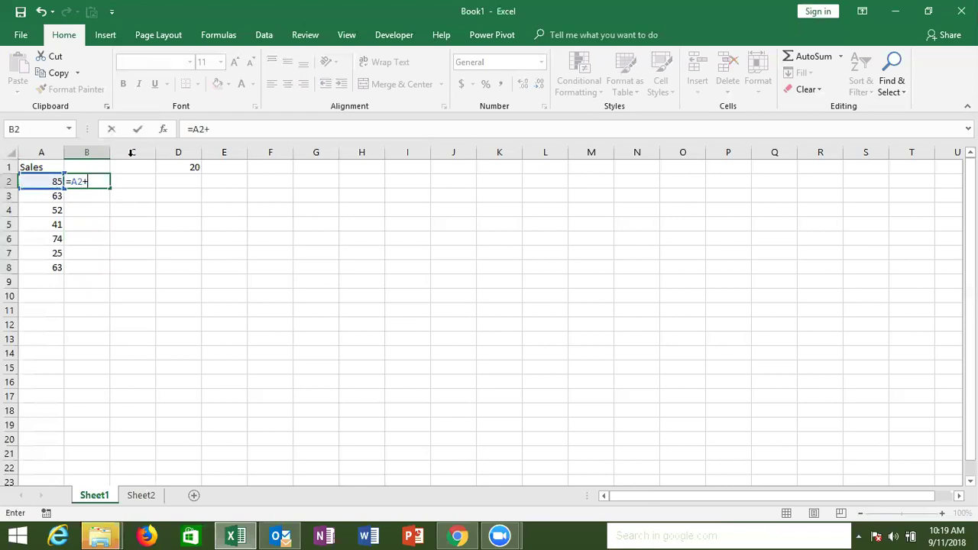
left_click(174, 170)
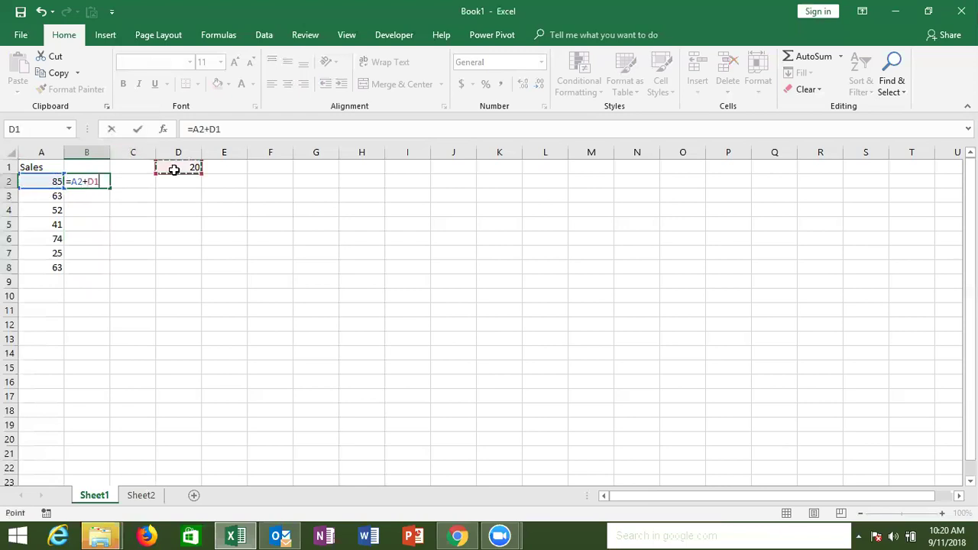
key("ctrl+Return")
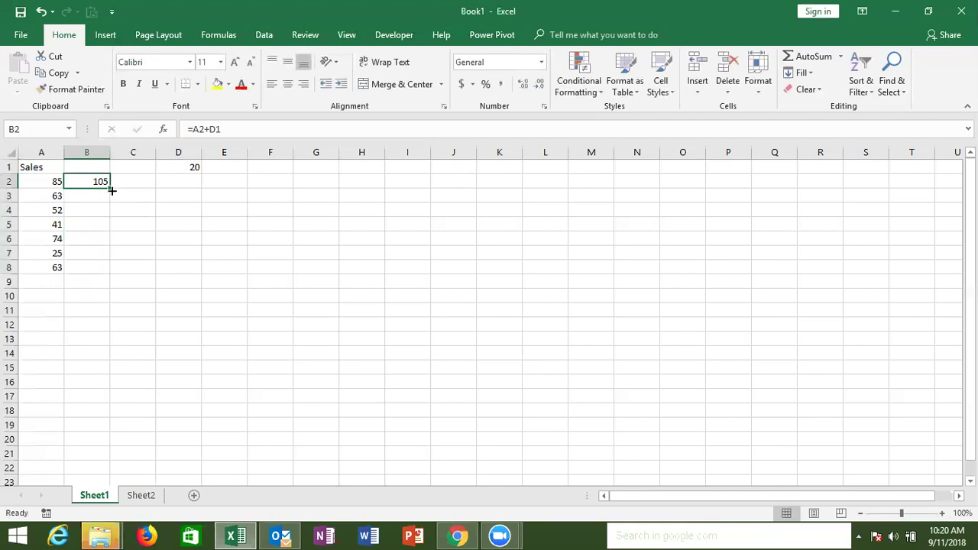
Fill B2's formula into B3 and repoint its D2 reference to D1.
left_click_drag(111, 190, 112, 201)
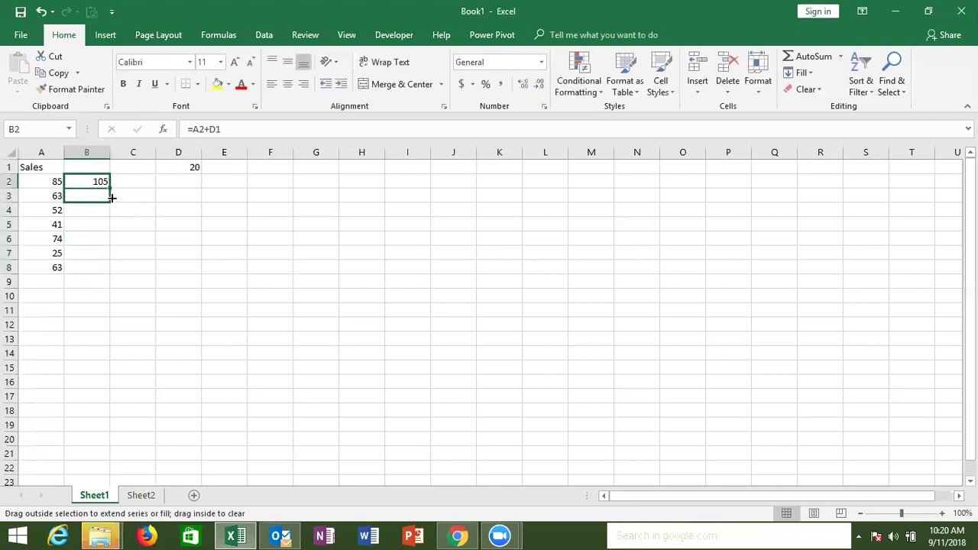
double_click(103, 197)
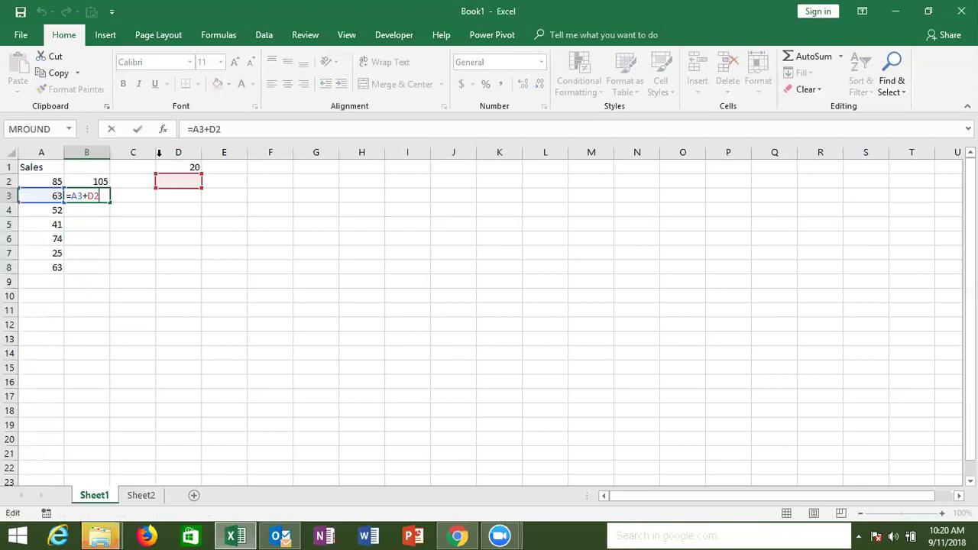
double_click(81, 197)
double_click(93, 197)
left_click_drag(181, 175, 181, 167)
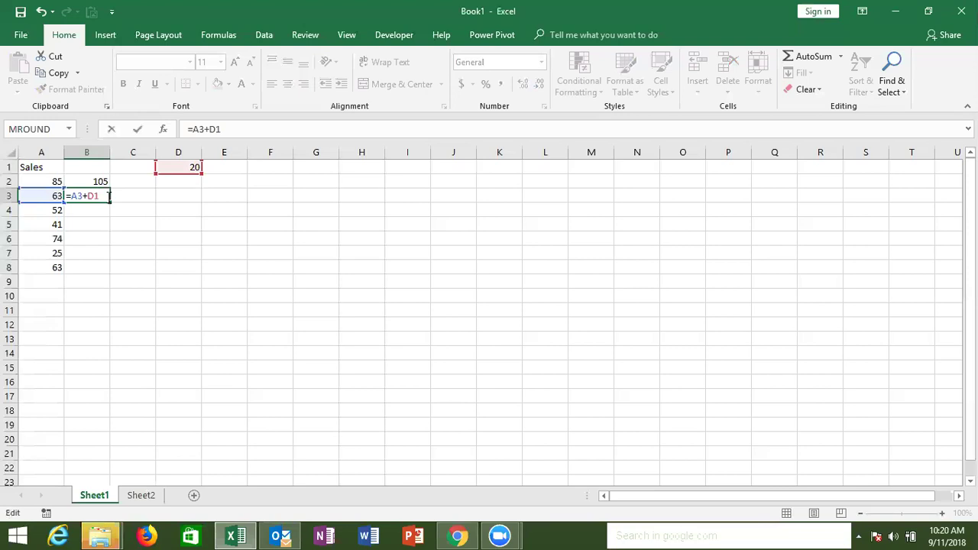
Change B2's formula to =A2+D$1 so the D1 reference stays locked to row 1.
key("ctrl+Return")
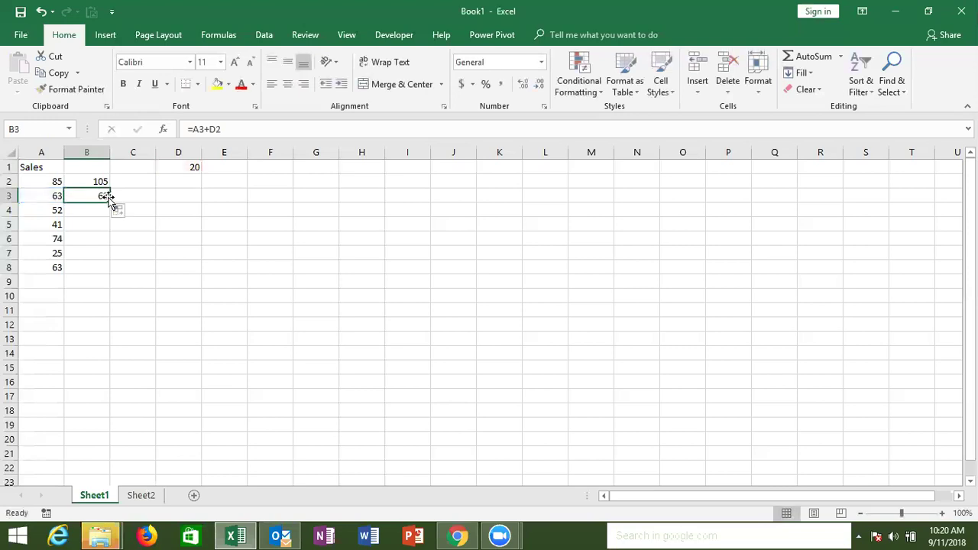
key("Up")
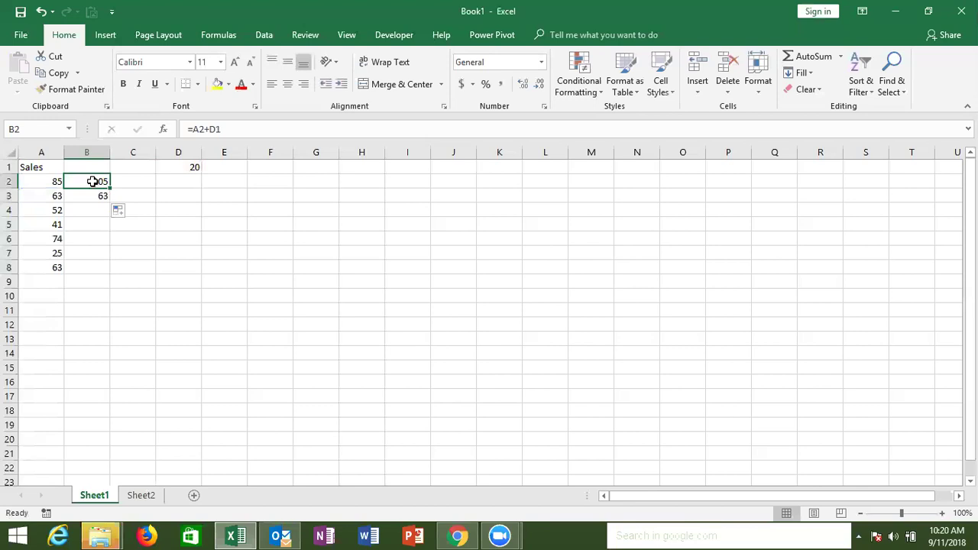
double_click(97, 181)
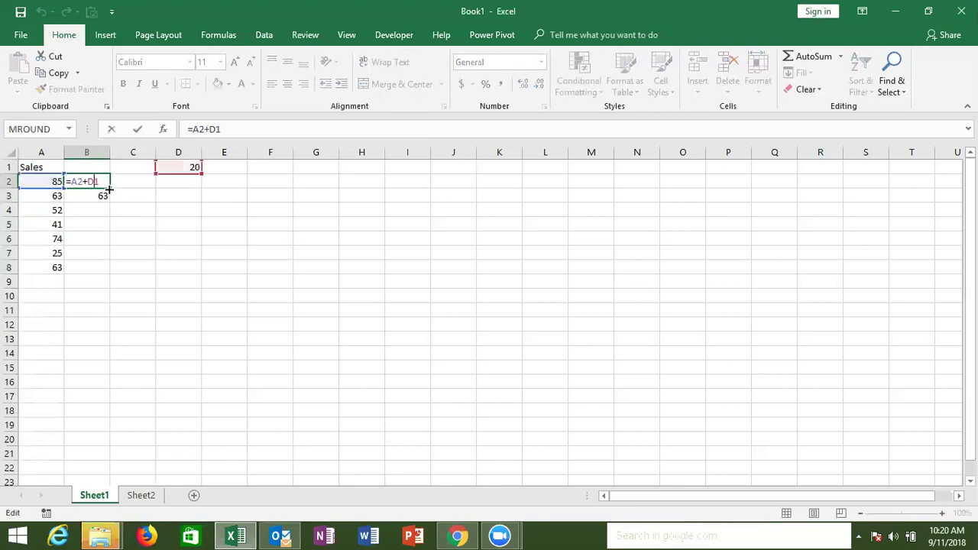
key("F4")
key("F4")
key("ctrl+Return")
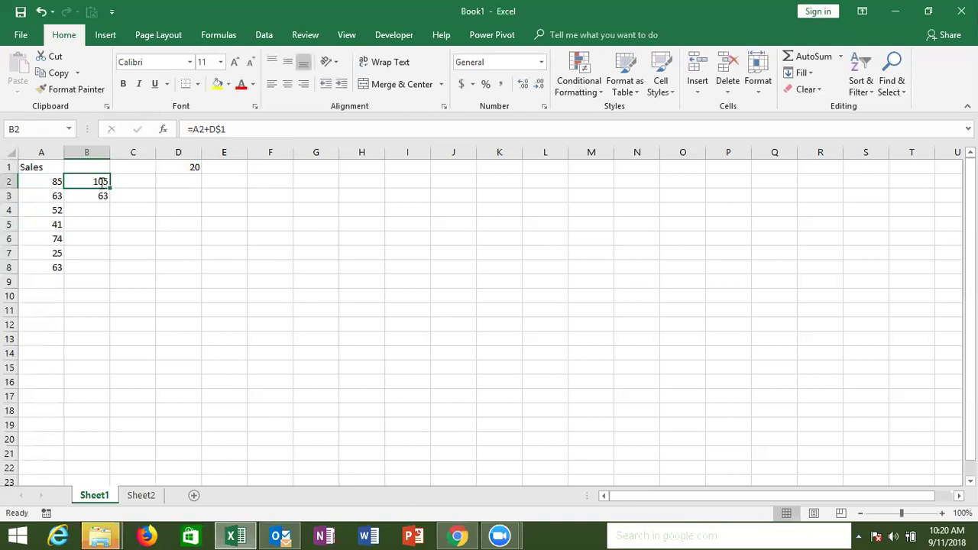
Fill B2's formula down through B8, giving 83, 72, 61, 94, 45, 83.
double_click(100, 182)
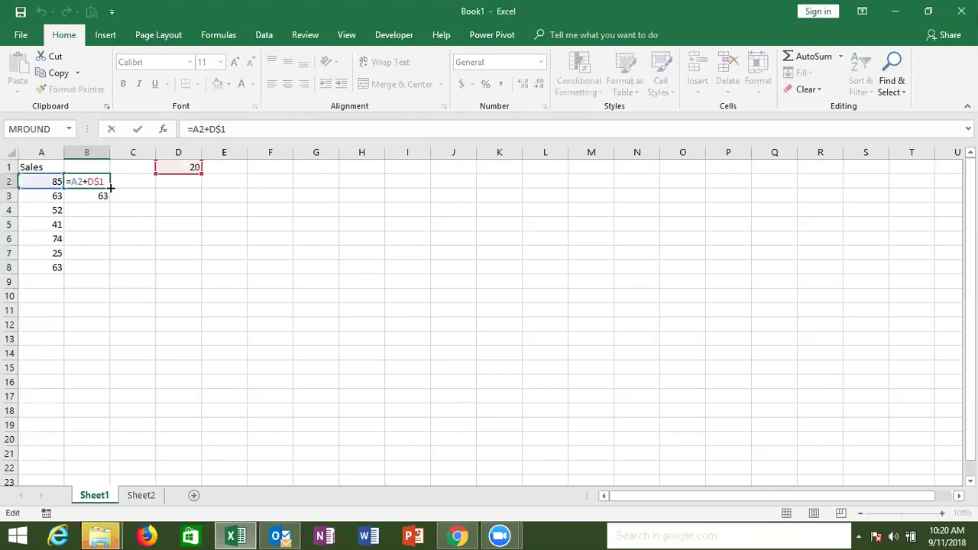
key("ctrl+Return")
left_click_drag(109, 188, 109, 269)
Inspect B3's filled formula without changing it, then return to B2.
left_click(100, 195)
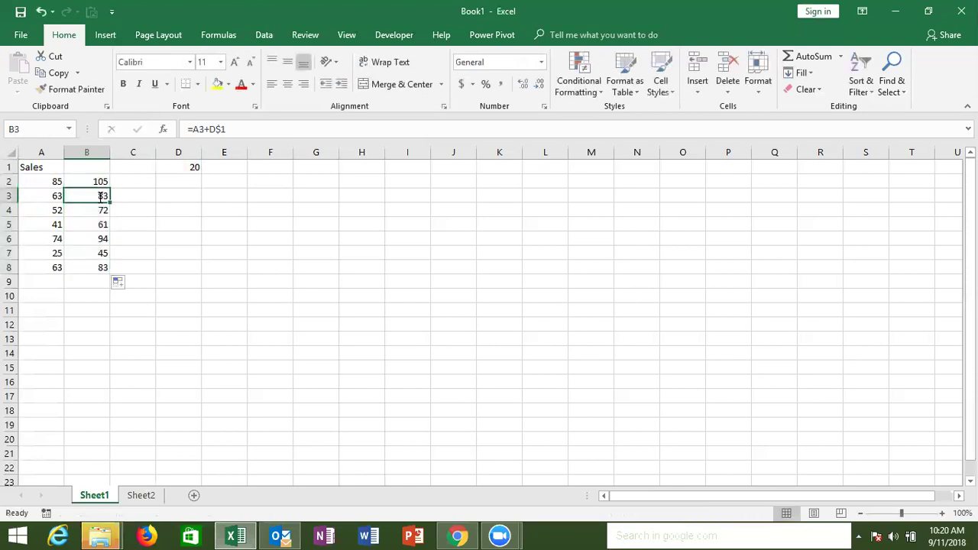
double_click(101, 195)
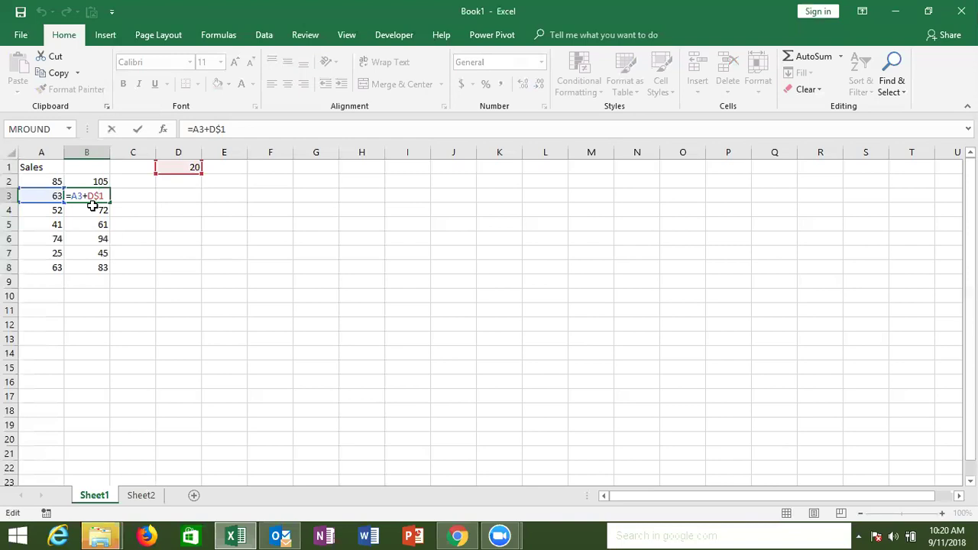
key("Escape")
key("Down")
key("Down")
key("Down")
key("Down")
key("Up")
key("Up")
key("Up")
key("Up")
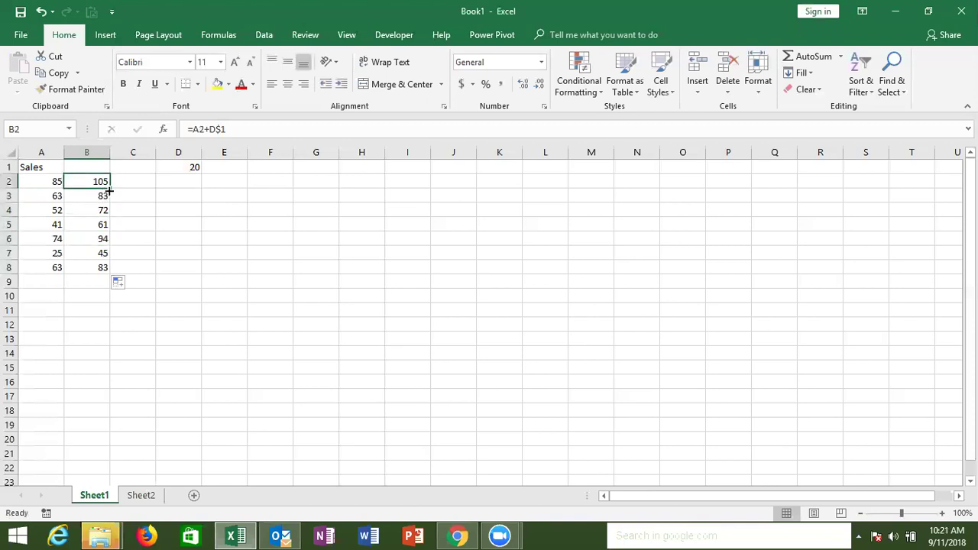
Copy B2's formula into C2 and check that it shifts to =B2+E$1, showing 105.
left_click_drag(110, 191, 143, 187)
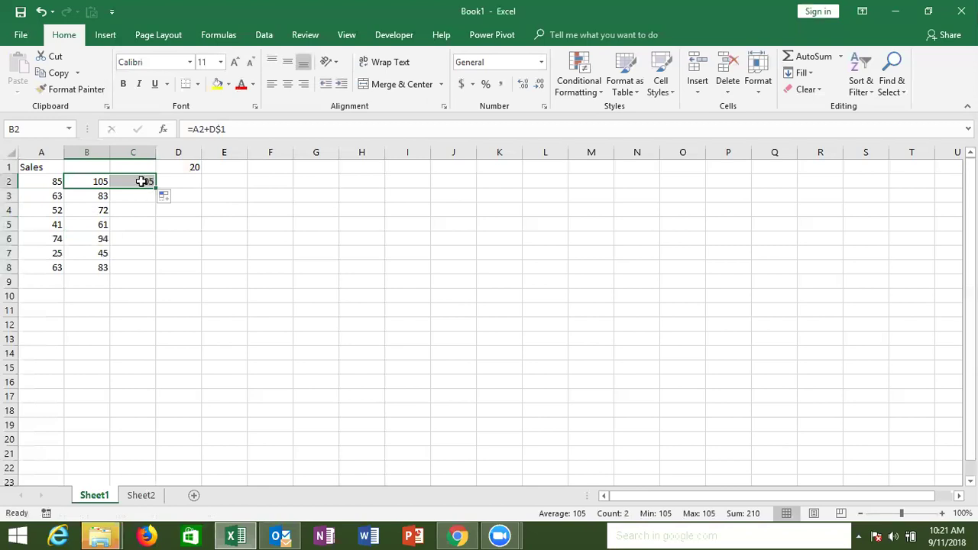
double_click(143, 183)
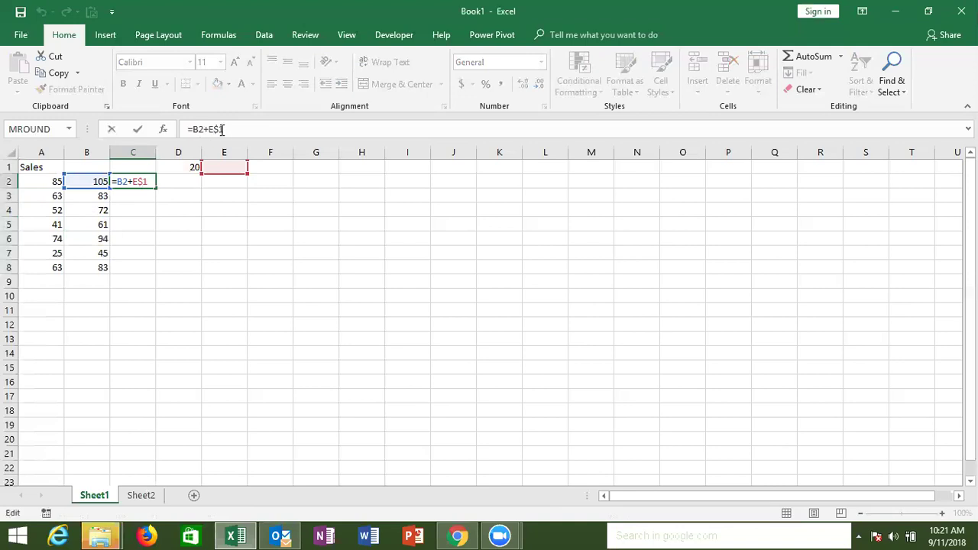
left_click_drag(222, 130, 217, 129)
left_click(216, 129)
key("ctrl+Return")
Make B2's formula fully absolute as =A2+$D$1.
key("Left")
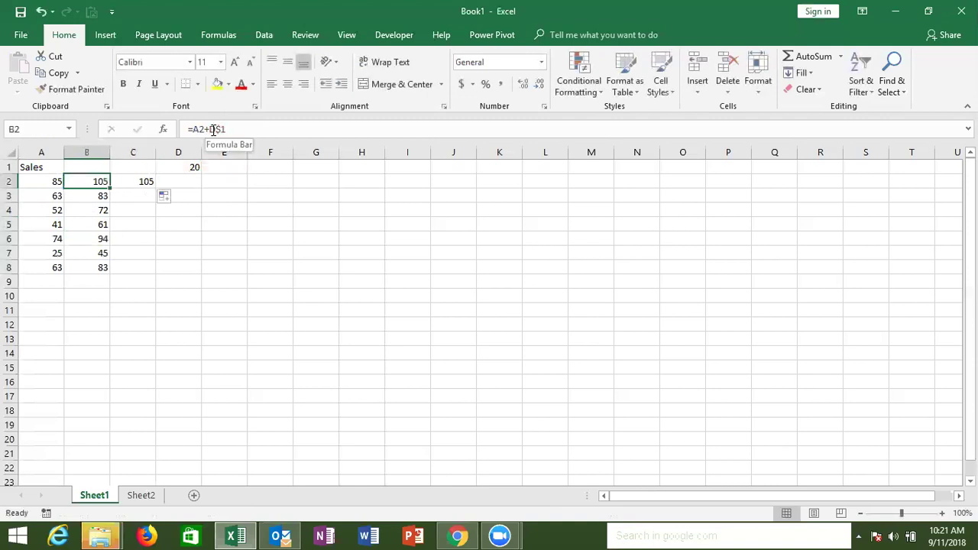
left_click(213, 129)
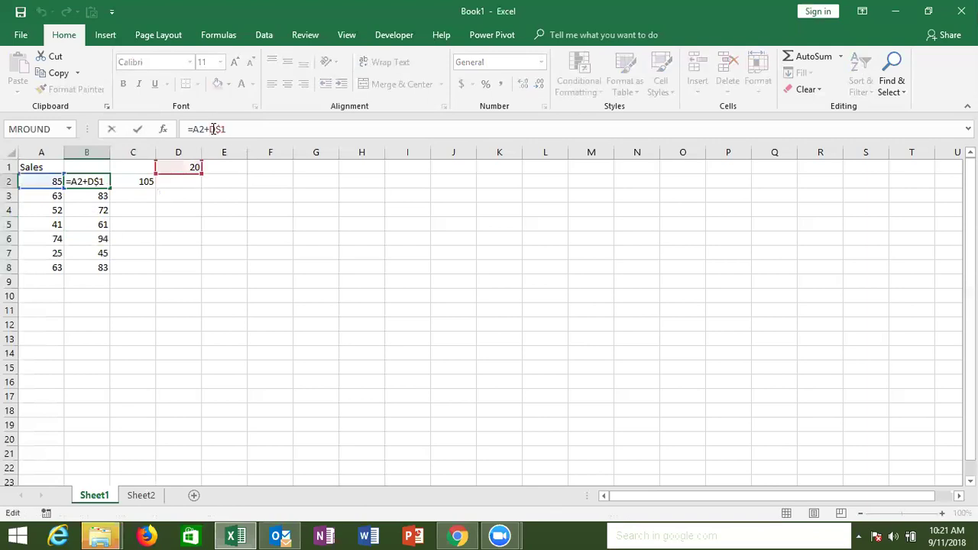
type("$")
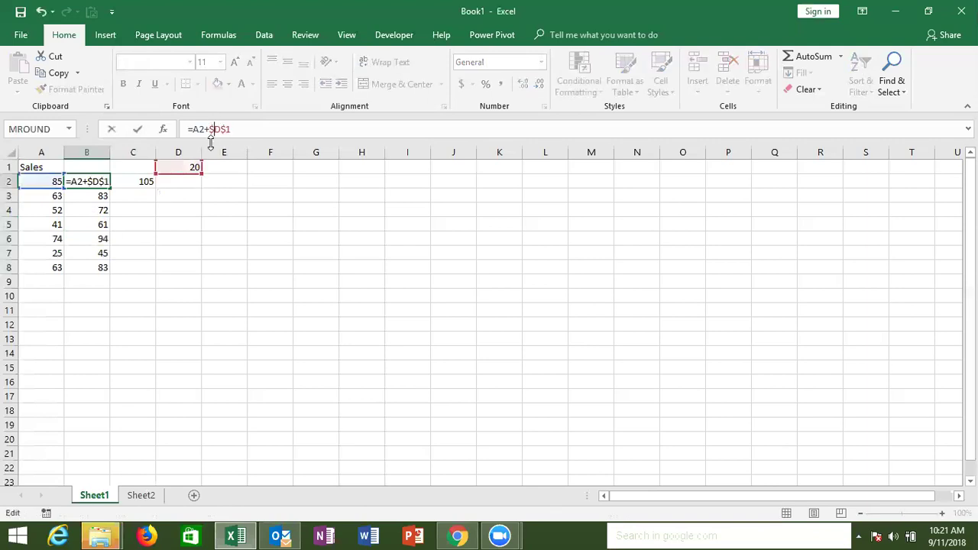
key("Return")
Refill B2's formula down to B8 and copy it across into C2.
key("Up")
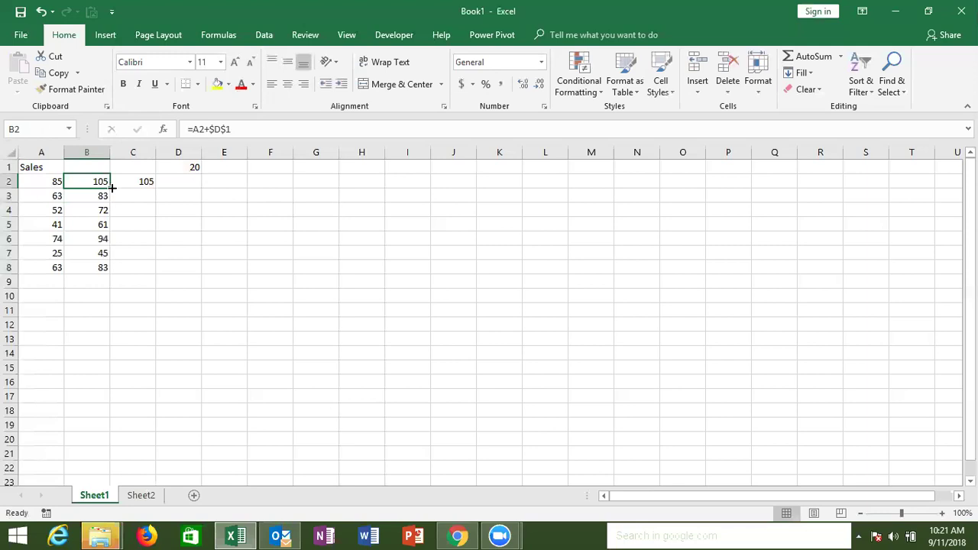
left_click_drag(109, 188, 108, 268)
left_click(97, 182)
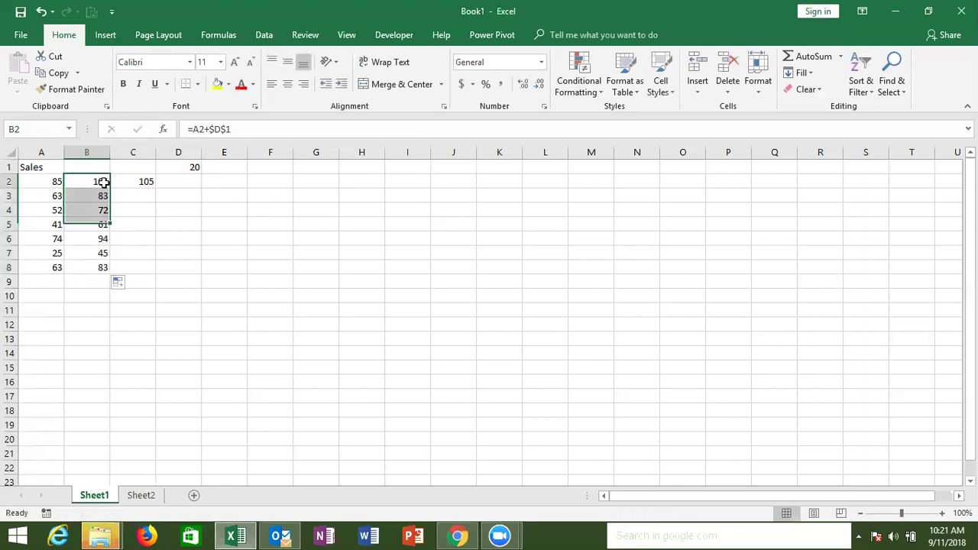
left_click(113, 185)
left_click(99, 181)
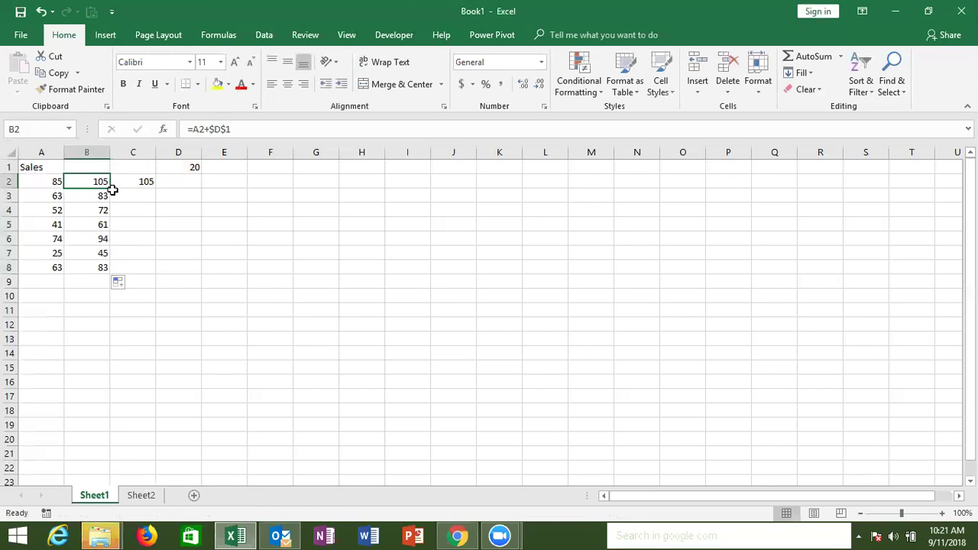
left_click_drag(115, 189, 146, 185)
Confirm C2's formula =B2+$D$1, which shows 125.
double_click(140, 182)
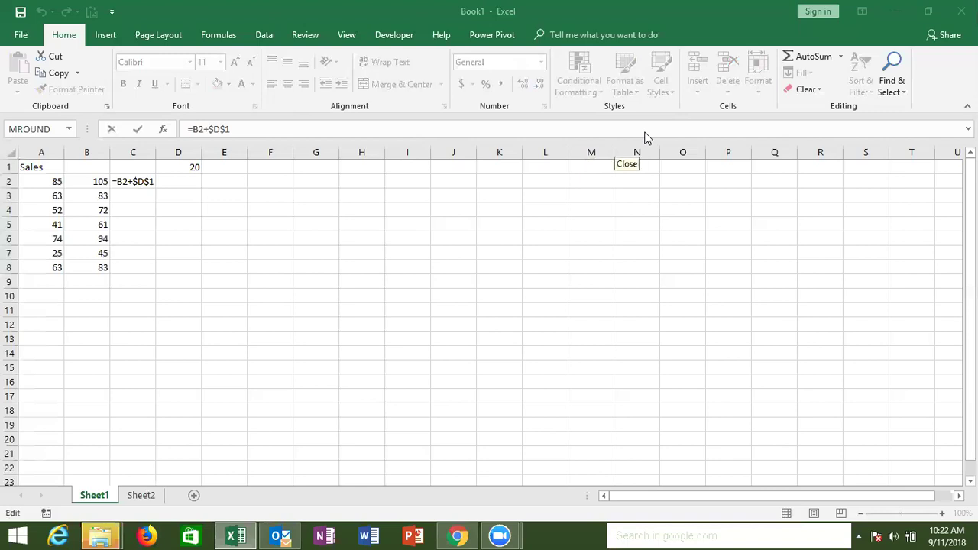
left_click(416, 177)
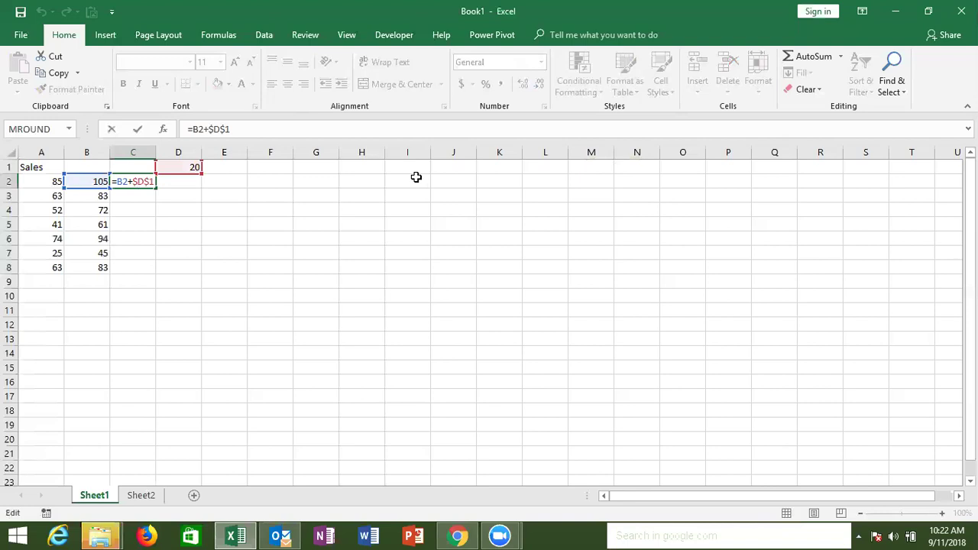
key("ctrl+Return")
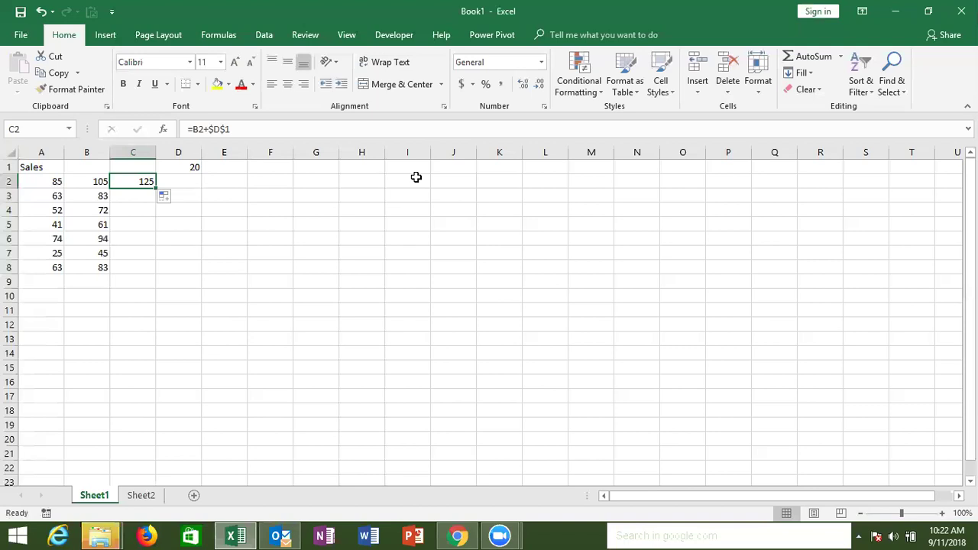
Select empty cells I4 and E3, then switch to the Chrome window.
left_click(407, 210)
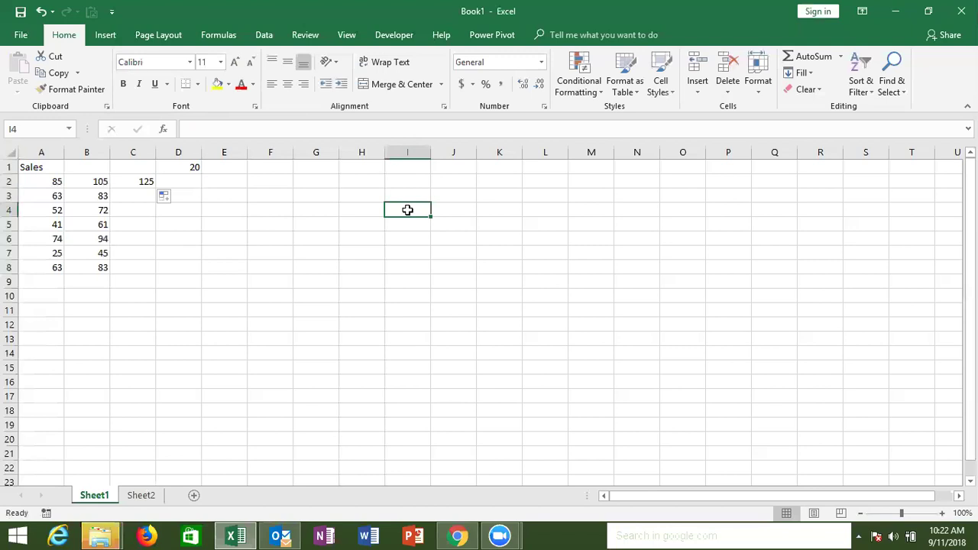
left_click(233, 200)
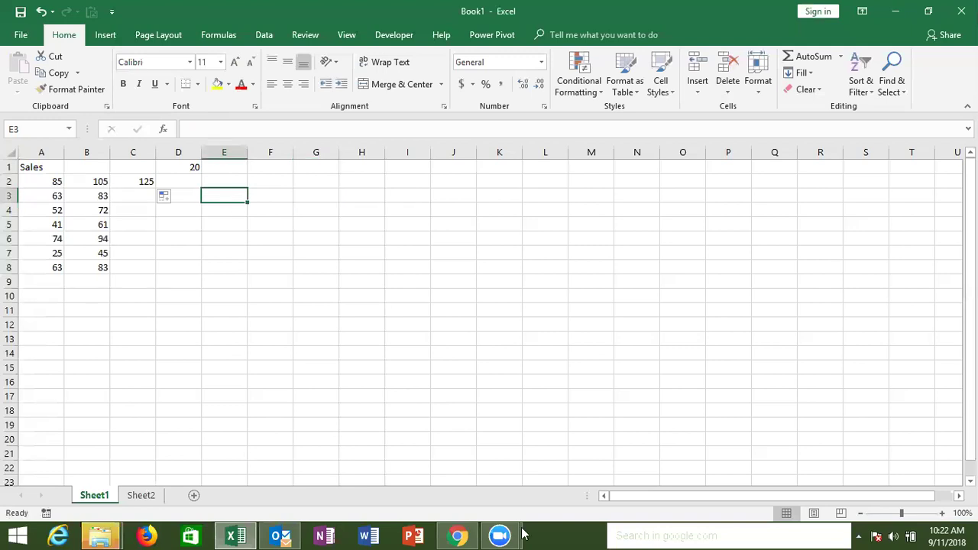
left_click(456, 536)
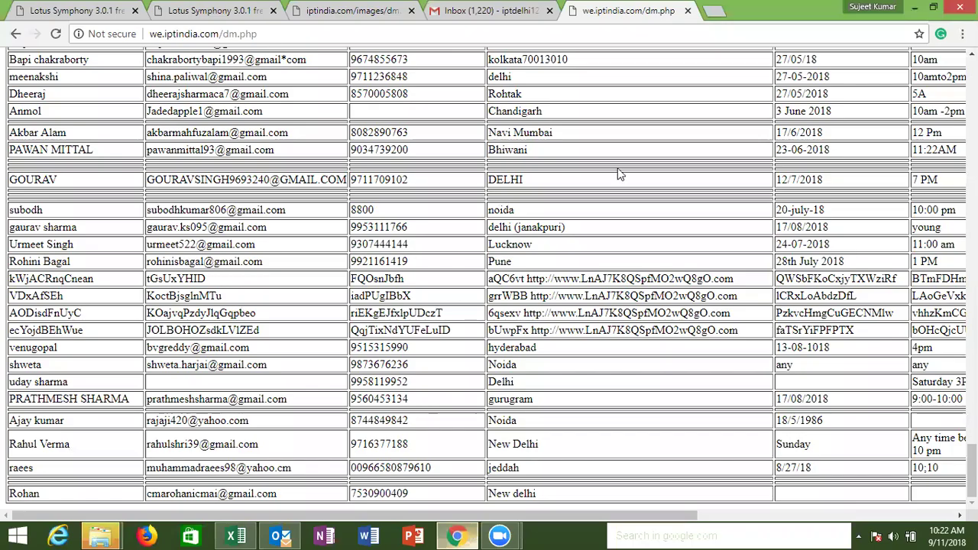
left_click(715, 11)
type("ip")
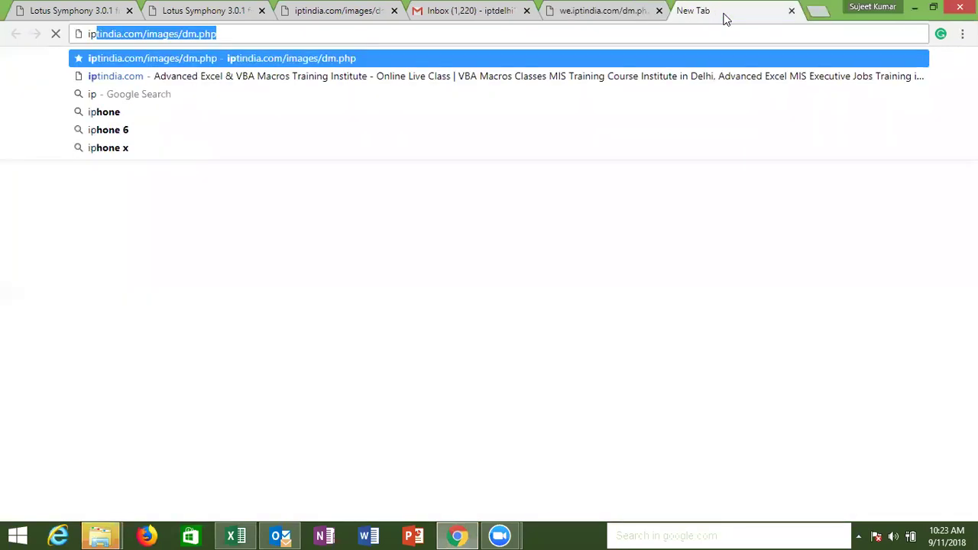
key("Down")
key("Return")
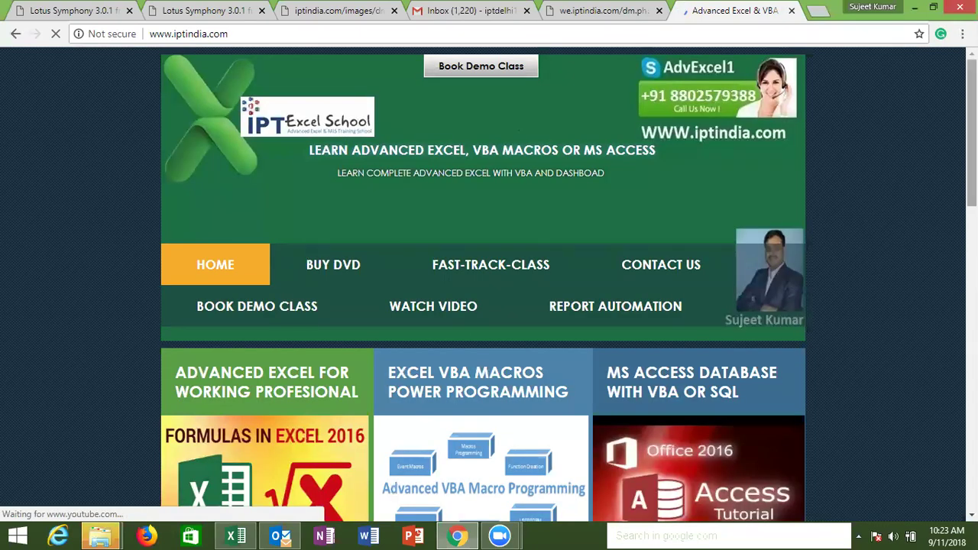
scroll(483, 283, "down", 4)
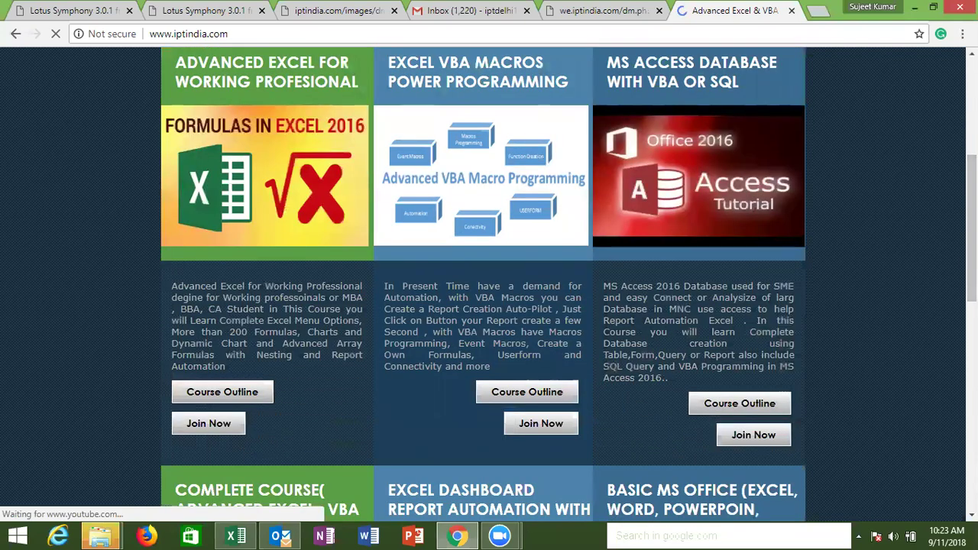
scroll(222, 401, "down", 4)
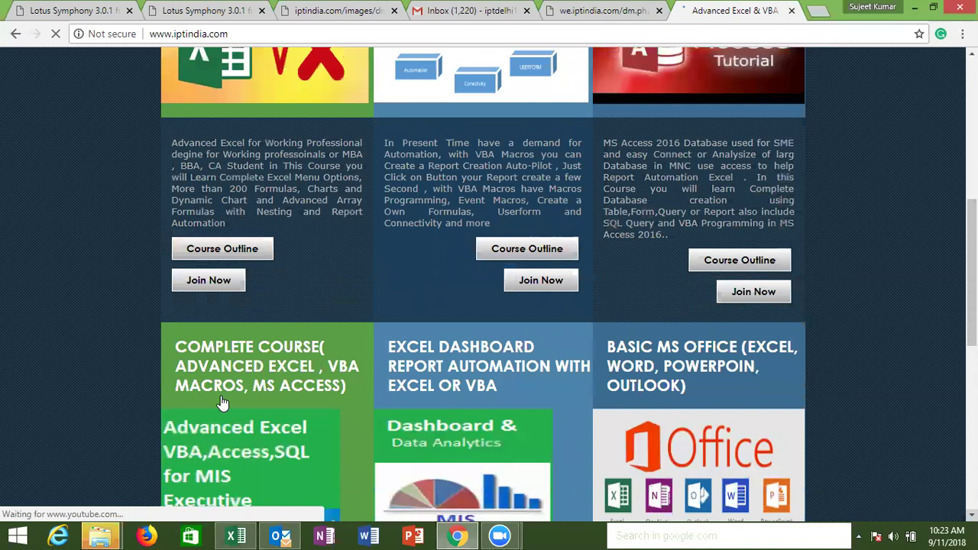
scroll(222, 401, "down", 3)
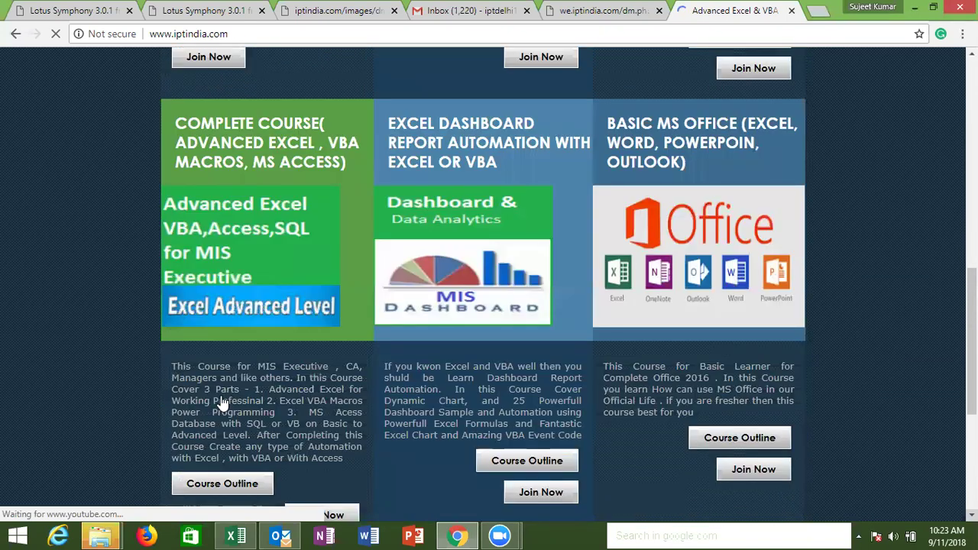
Open the complete course's outline page, Excel_MIS.html, and scroll to its topic sections.
left_click(222, 392)
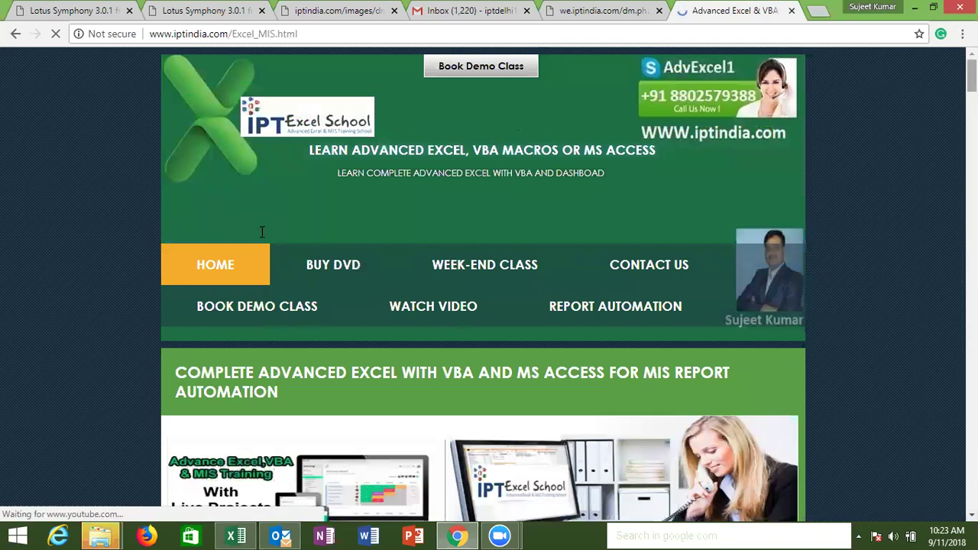
scroll(199, 202, "down", 1)
scroll(240, 235, "down", 4)
scroll(249, 217, "down", 2)
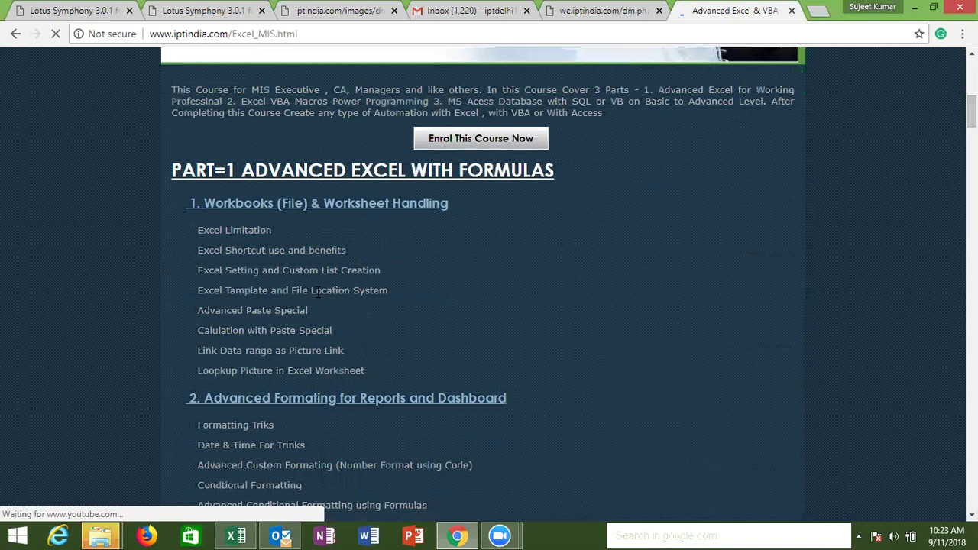
Highlight the Workbooks (File) and Worksheet Handling topic lists, then return to Excel's Book1.
left_click_drag(197, 202, 238, 250)
left_click_drag(253, 403, 261, 203)
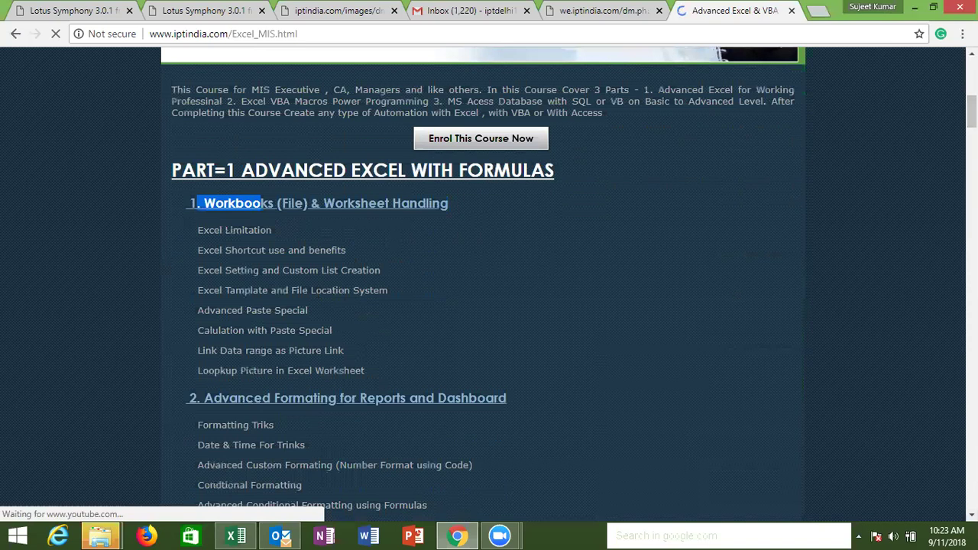
left_click(315, 290, "shift")
left_click_drag(222, 398, 253, 398)
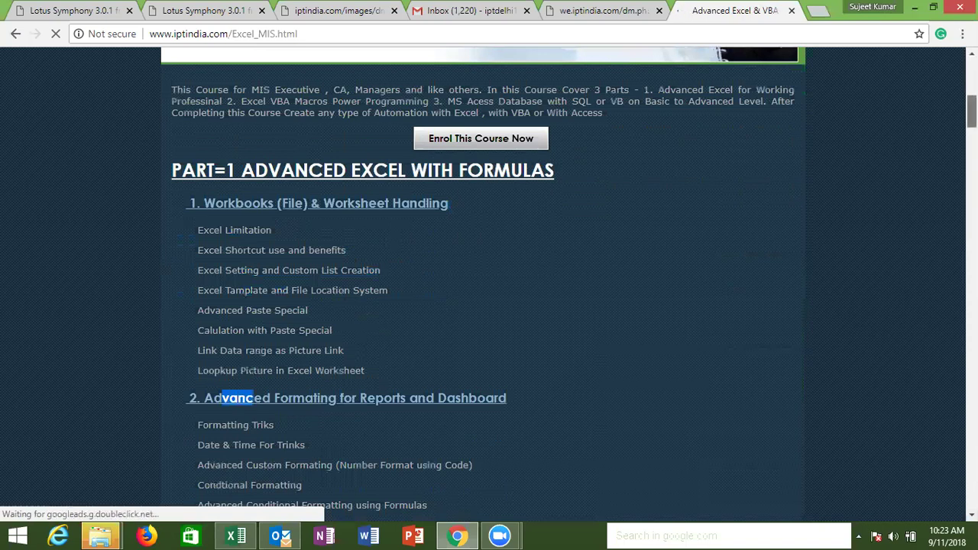
scroll(440, 171, "down", 3)
scroll(365, 237, "up", 2)
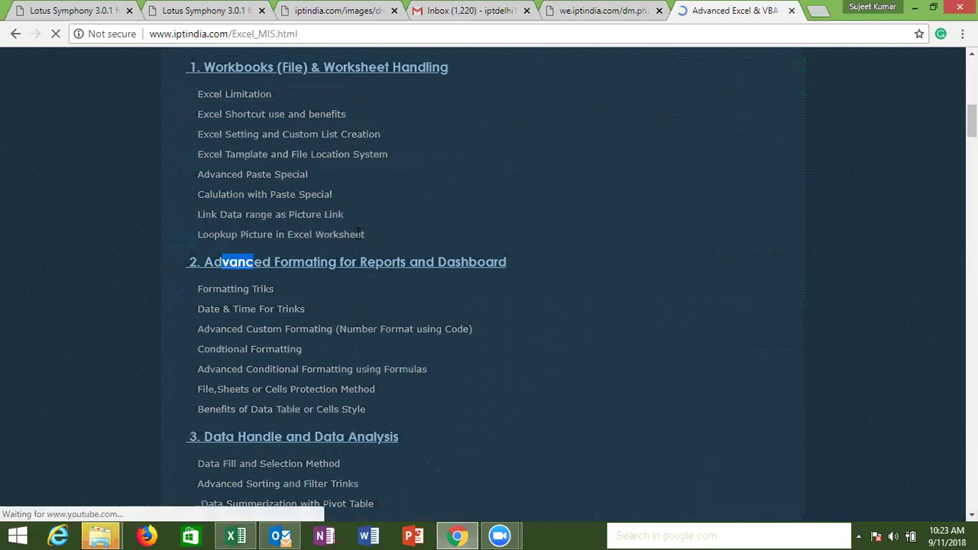
left_click_drag(365, 234, 196, 91)
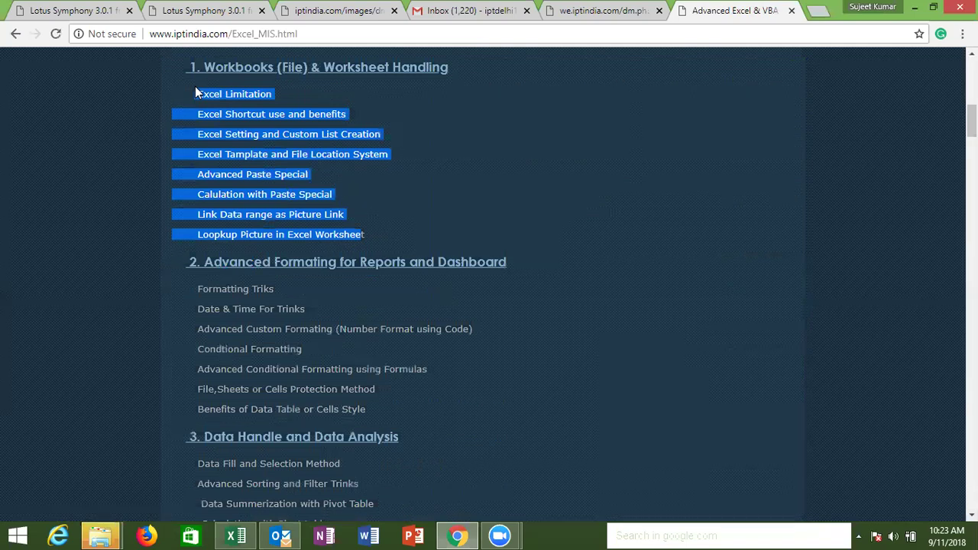
left_click(234, 535)
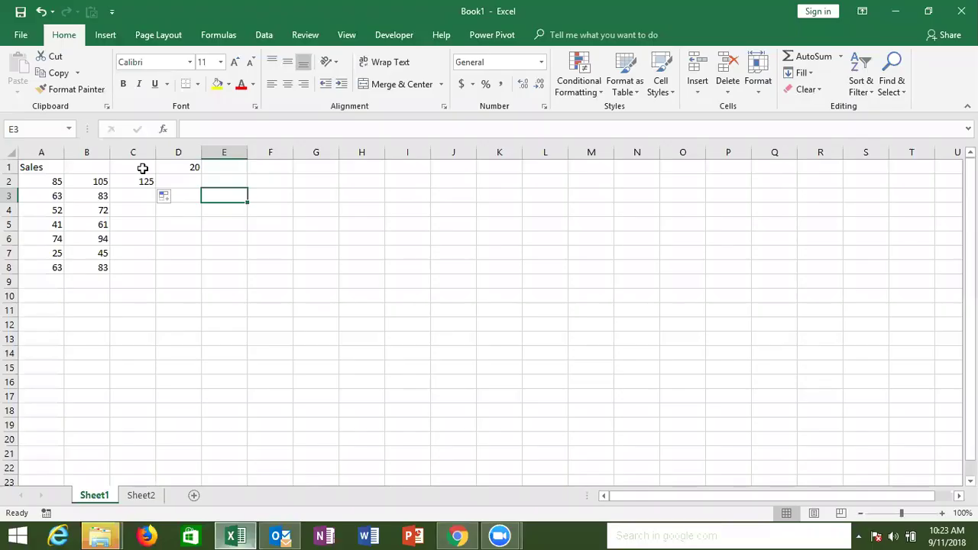
Inspect B3's formula, select D7, then move to the empty Sheet2.
left_click(103, 196)
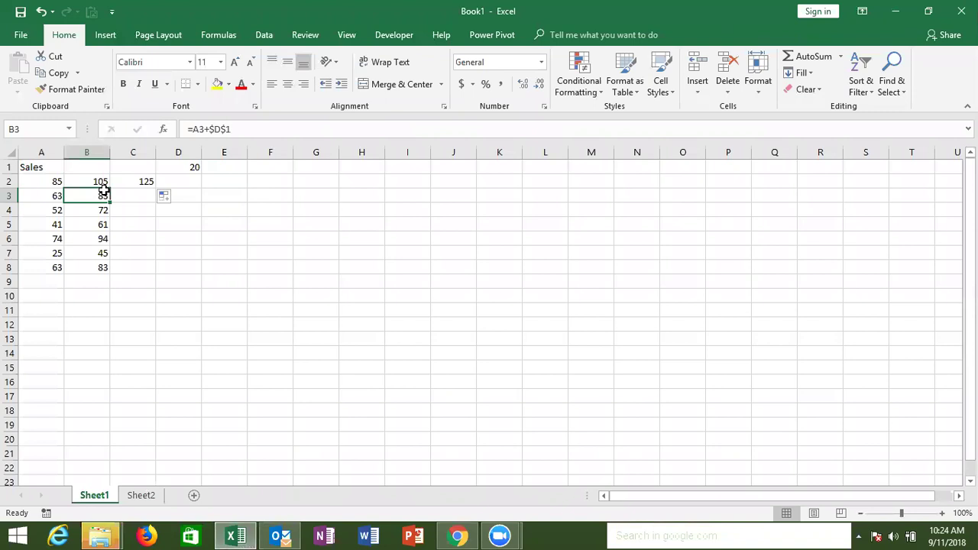
left_click(191, 251)
left_click(146, 495)
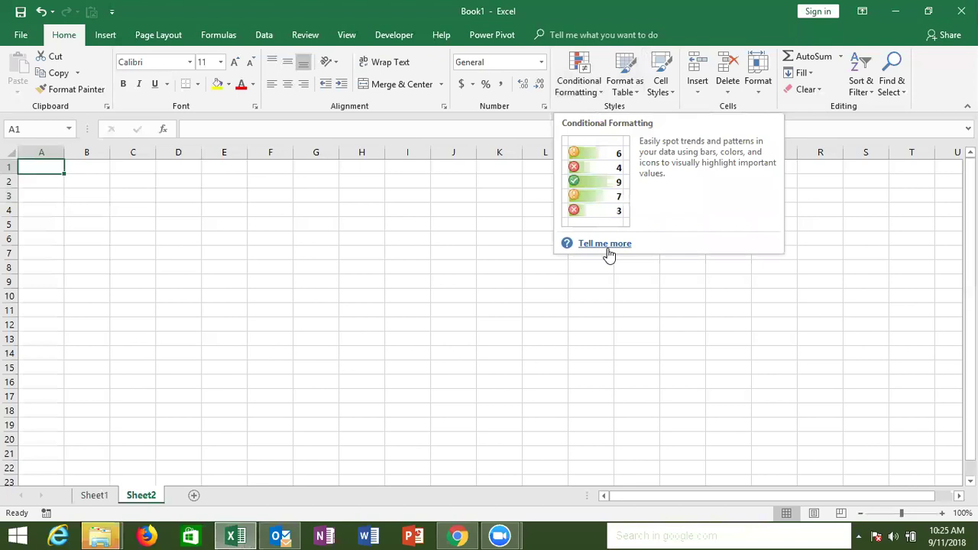
Open help from the Conditional Formatting screentip and search it for 'Limit'.
left_click(607, 249)
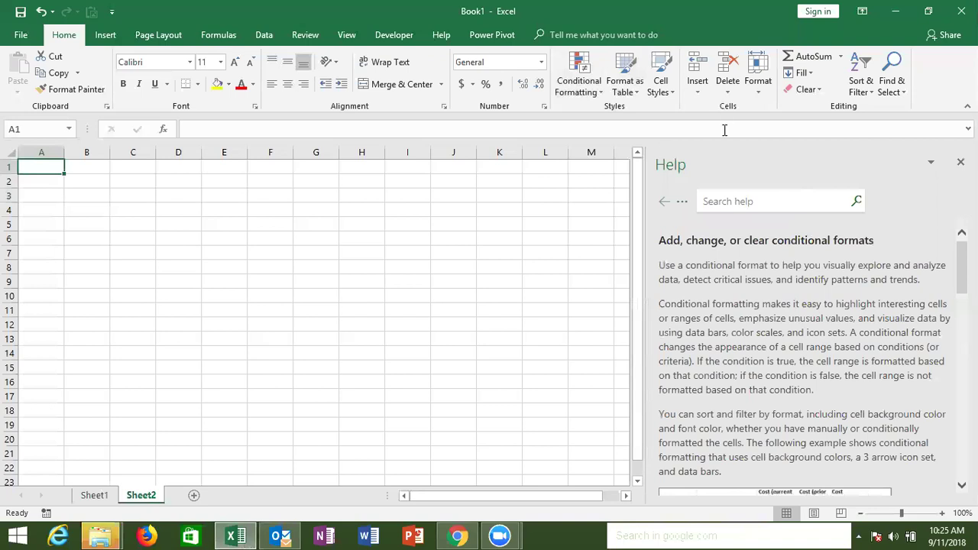
left_click(727, 198)
type("Limit")
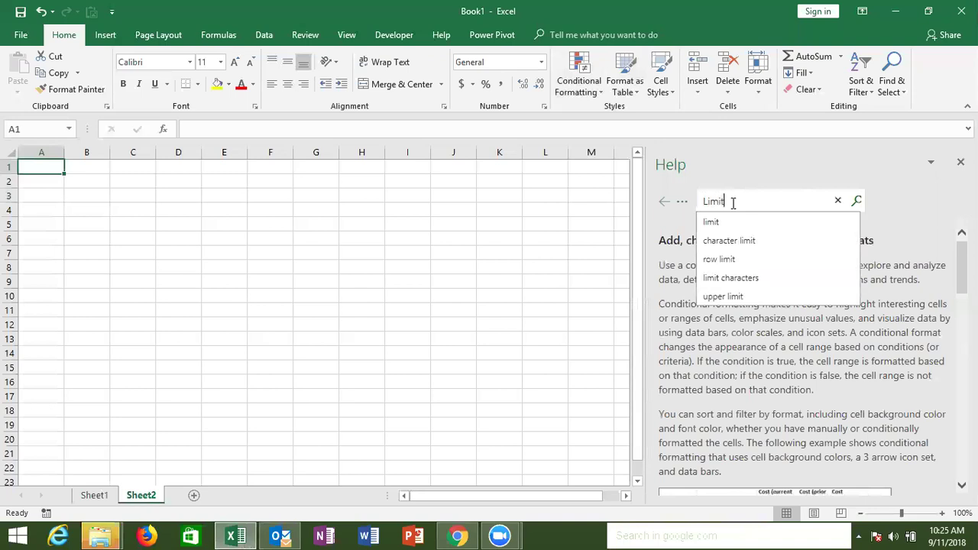
key("Return")
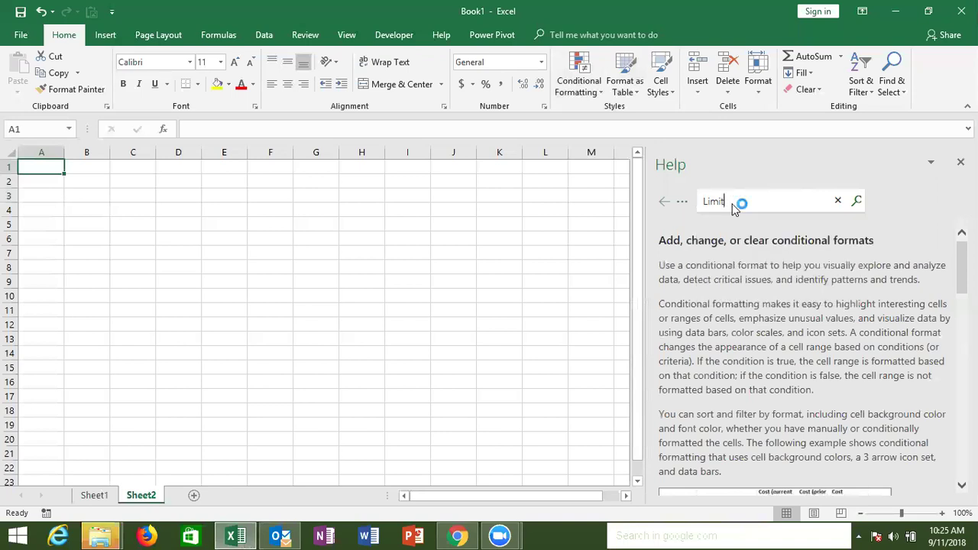
Search Tell me for 'limits' and open the Excel specifications and limits article.
left_click(551, 36)
type("limits")
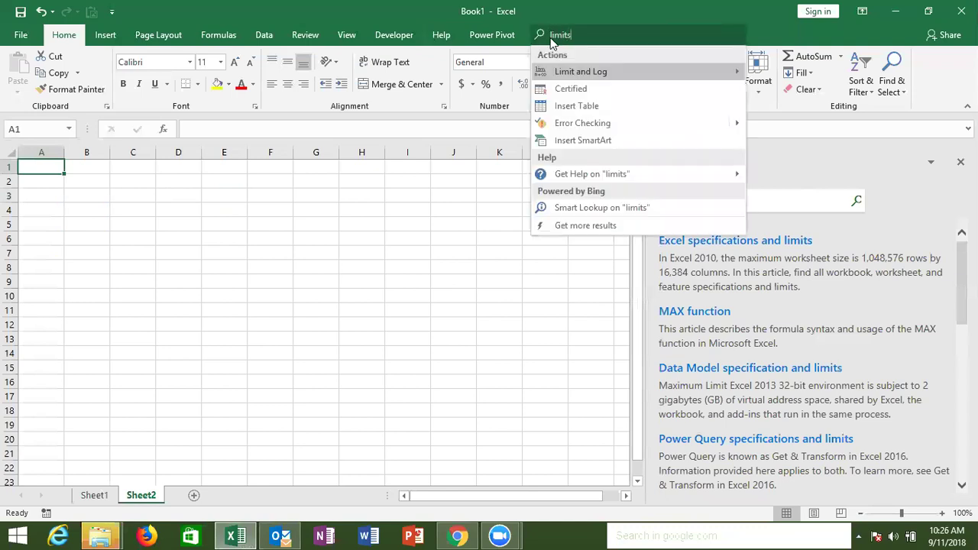
mouse_move(627, 178)
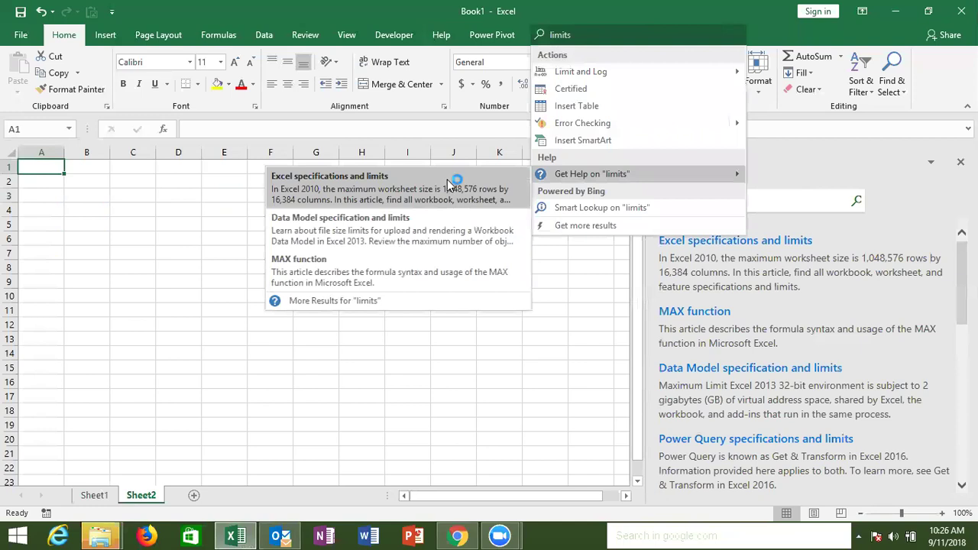
left_click(447, 180)
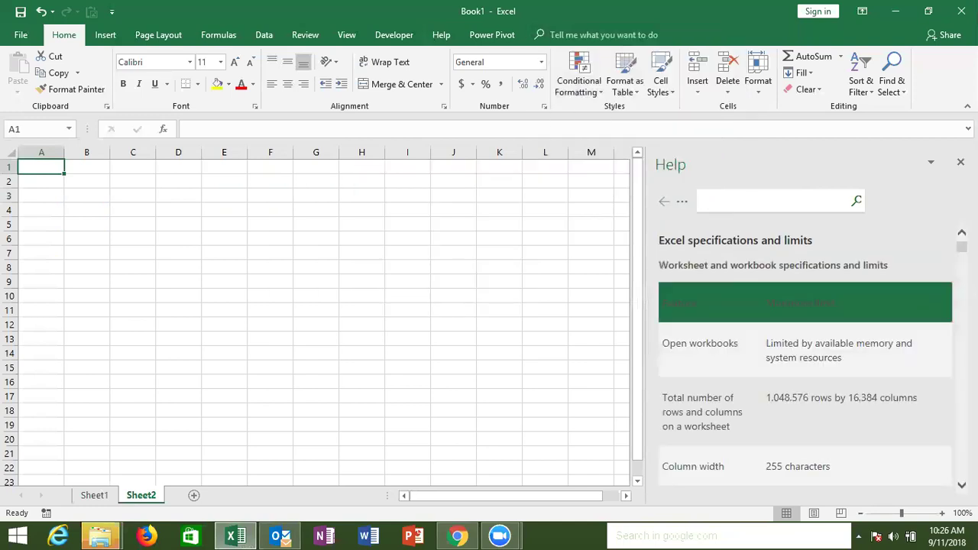
scroll(819, 263, "down", 1)
scroll(819, 262, "down", 2)
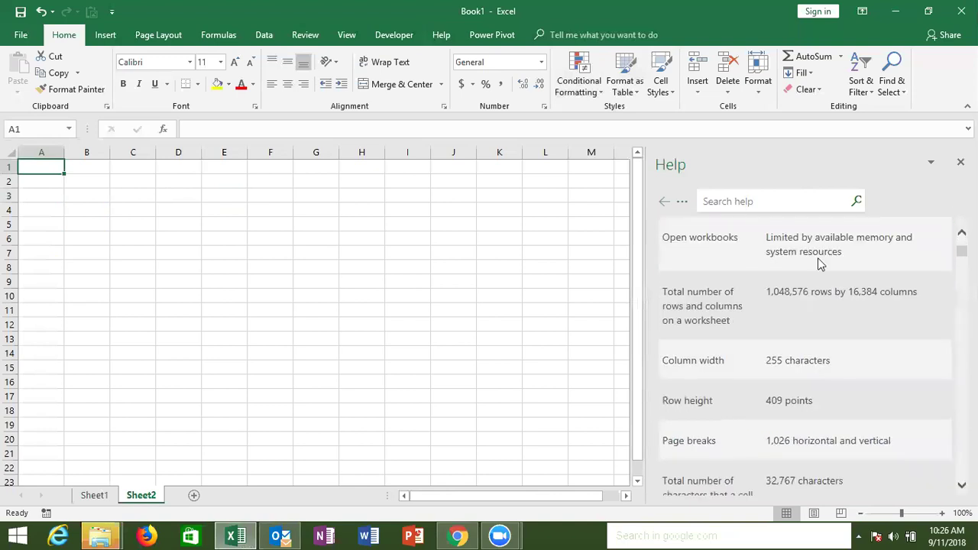
Highlight limits in the table: open workbooks, rows and columns, column width, row height, 32,767 characters.
left_click_drag(843, 254, 771, 240)
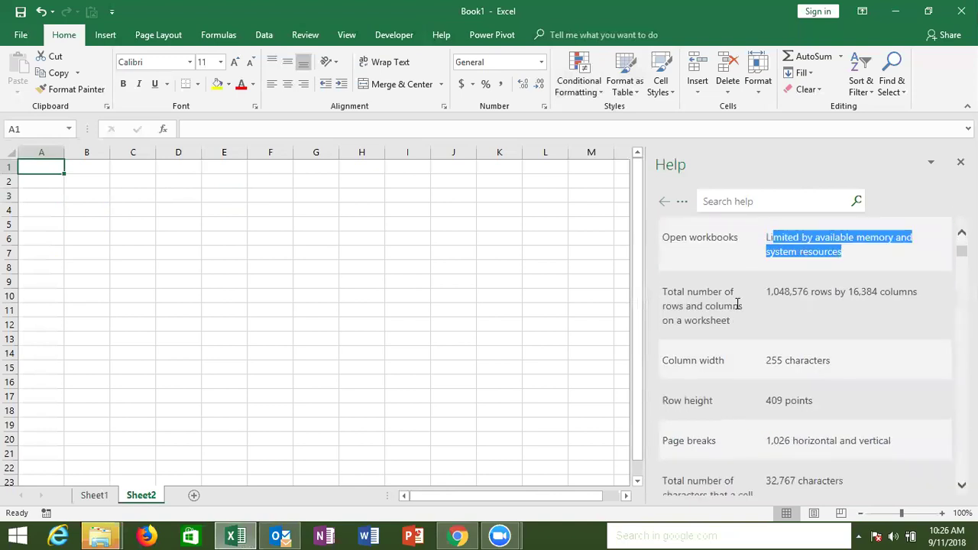
left_click(730, 324)
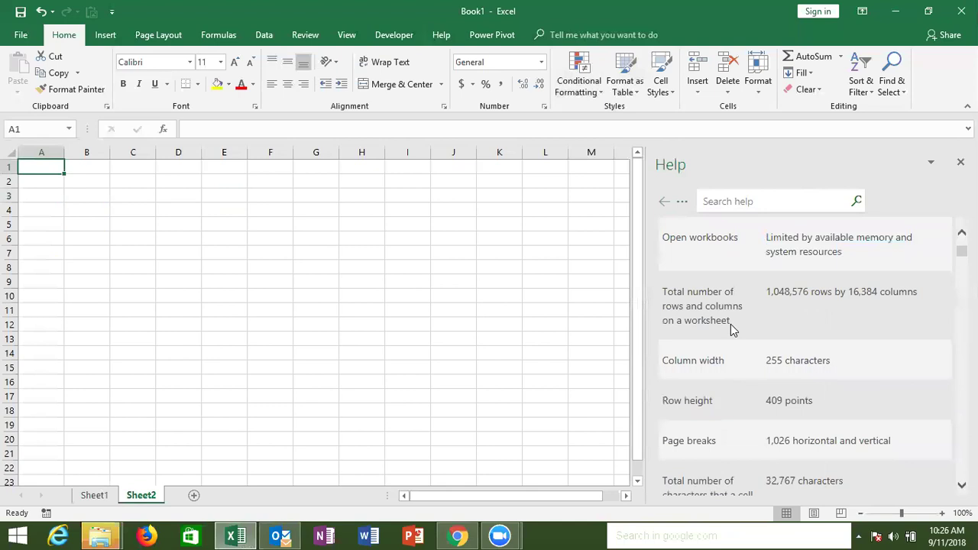
triple_click(687, 300)
left_click(692, 360)
double_click(708, 360)
double_click(691, 399)
triple_click(676, 439)
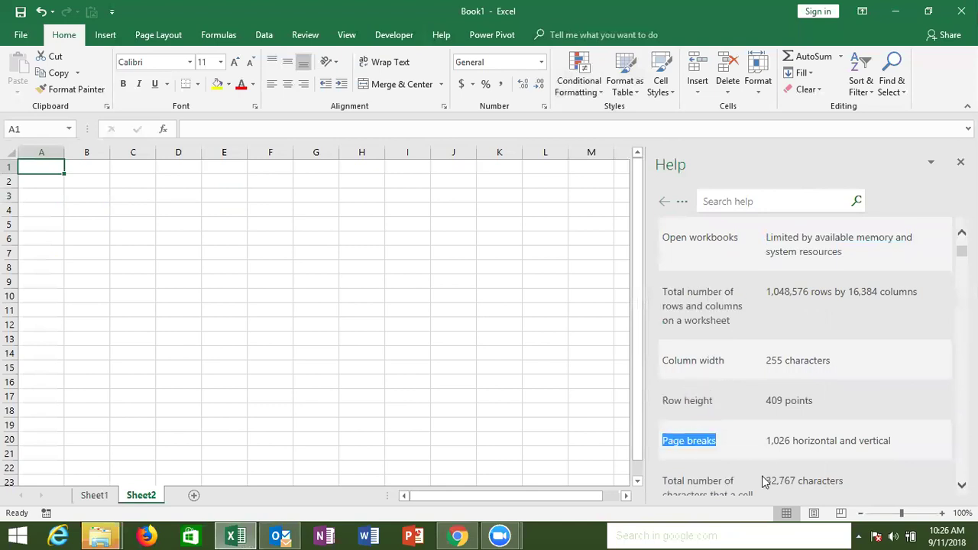
scroll(834, 448, "down", 2)
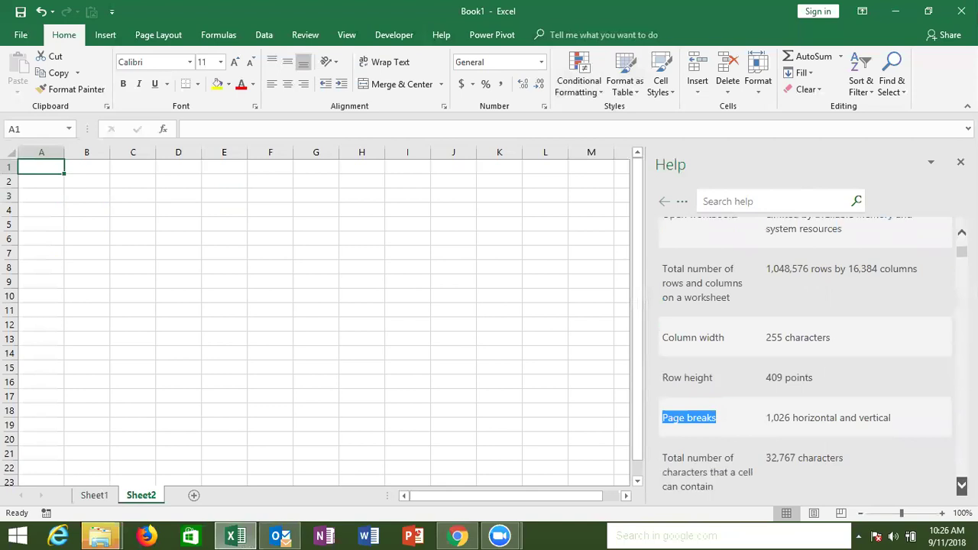
left_click(842, 412)
triple_click(771, 413)
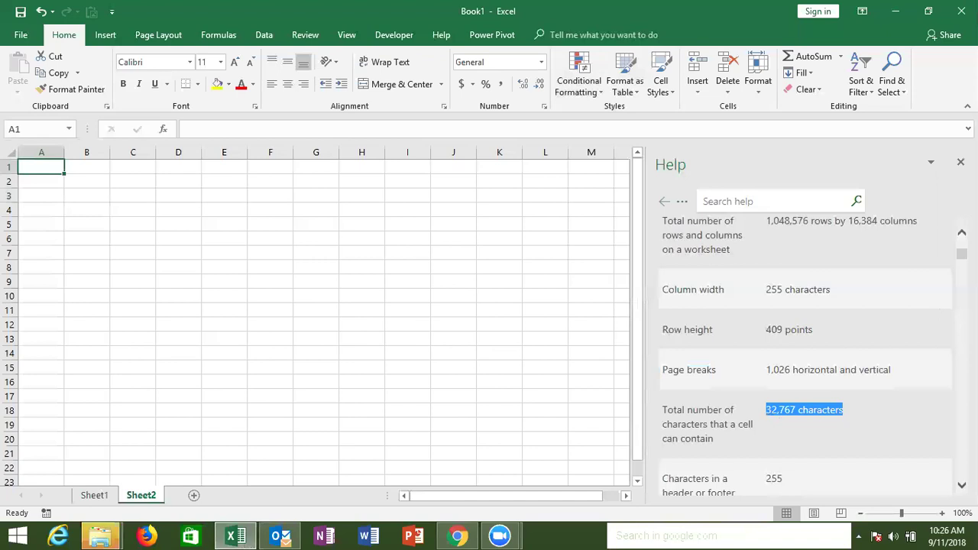
scroll(806, 352, "up", 3)
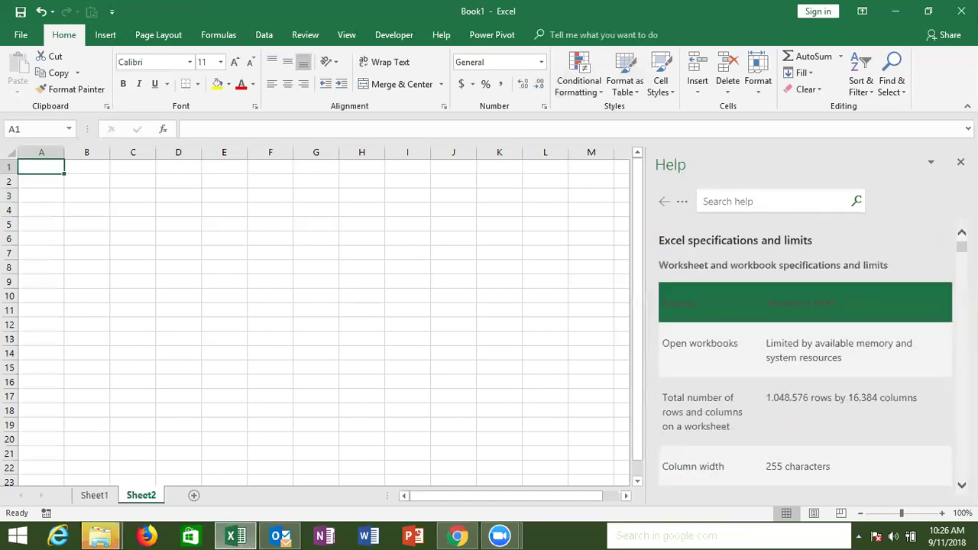
left_click(231, 211)
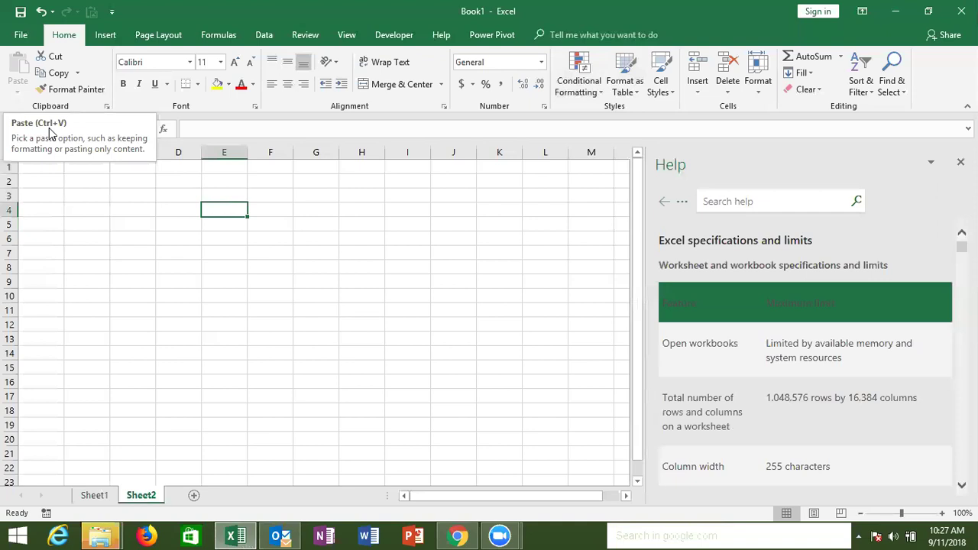
Search Help for 'sortcu' and open the Keyboard shortcuts in Excel for Windows article.
left_click(726, 203)
type("sort")
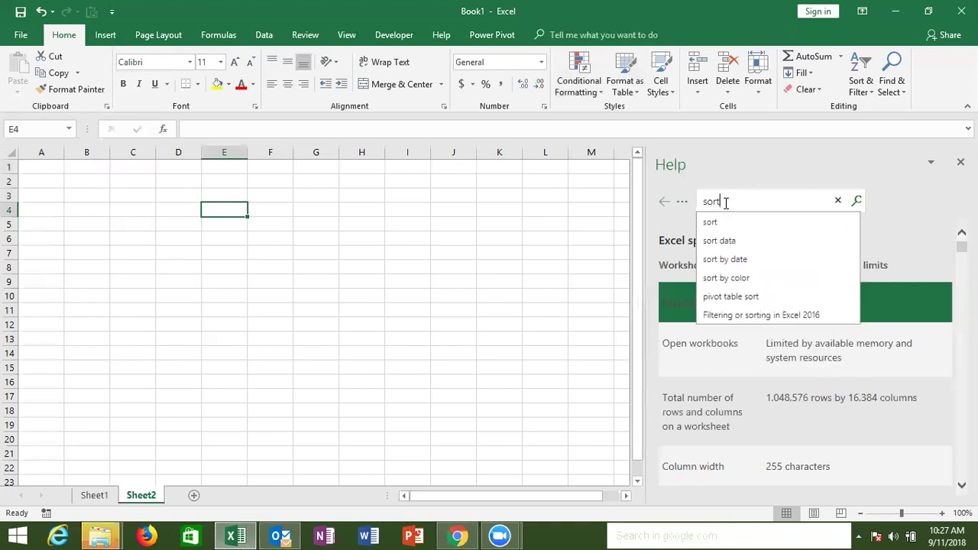
type("cu")
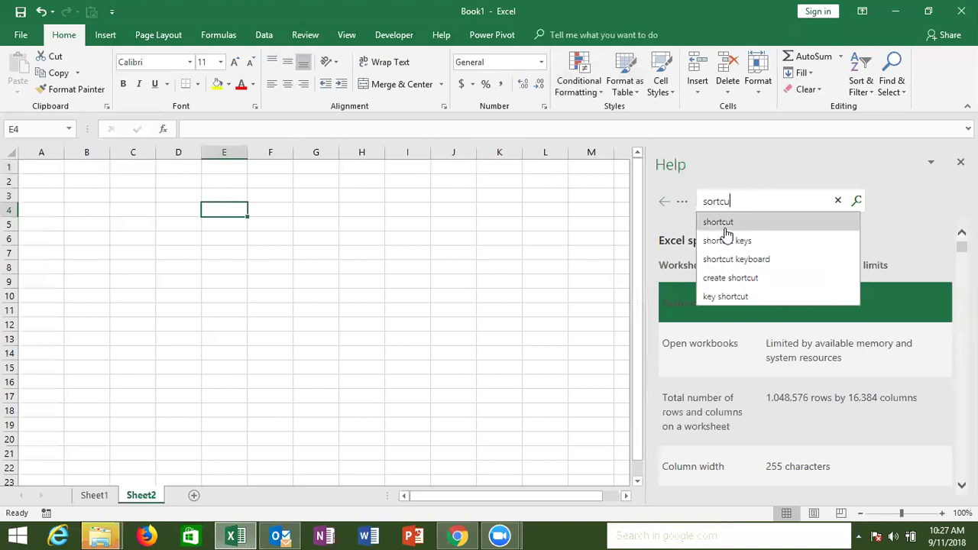
left_click(726, 229)
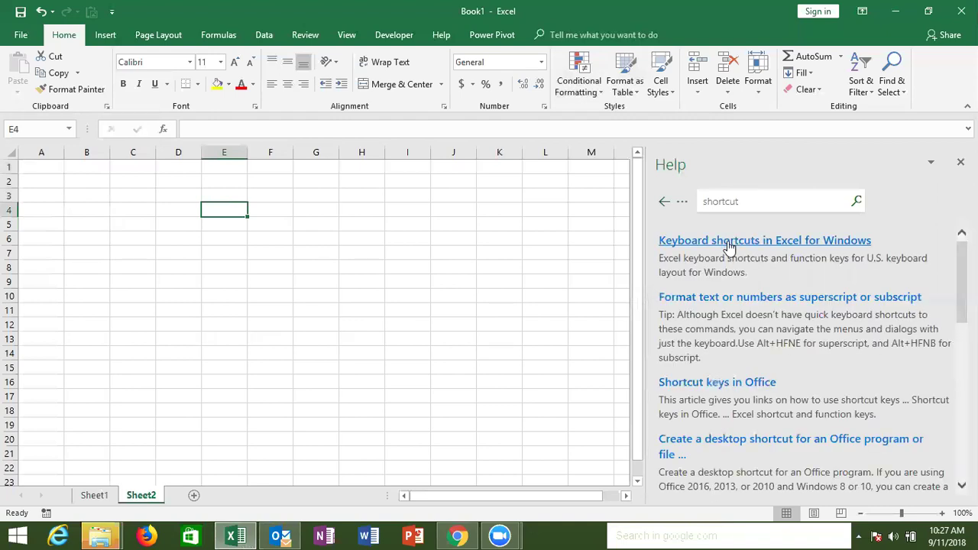
left_click(730, 243)
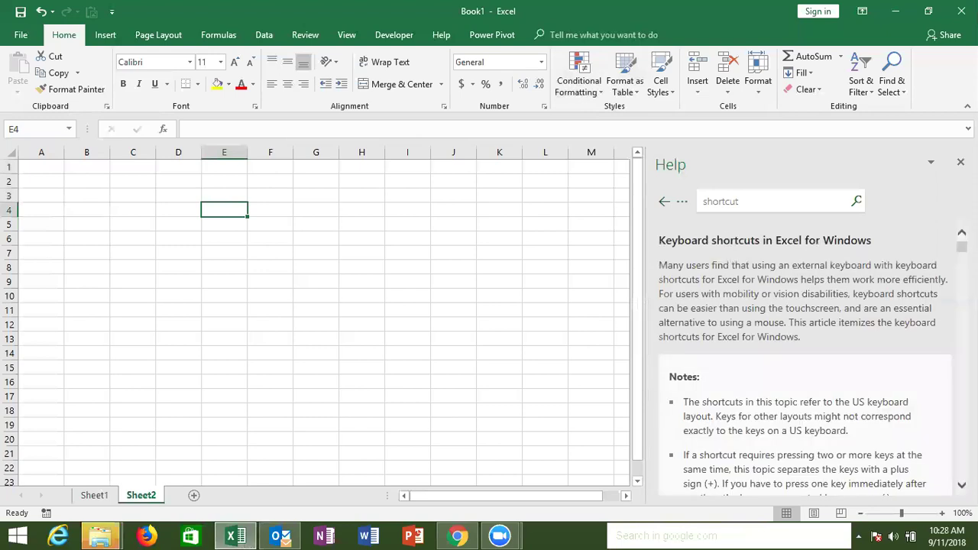
Highlight shortcuts for closing, opening and saving a workbook and going to the Home tab.
scroll(806, 360, "down", 3)
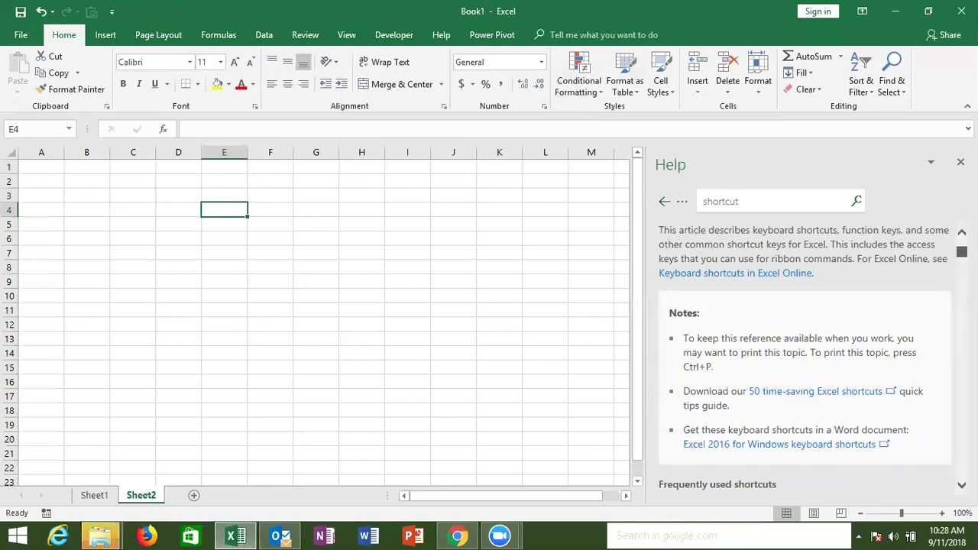
scroll(805, 359, "down", 3)
scroll(805, 359, "down", 5)
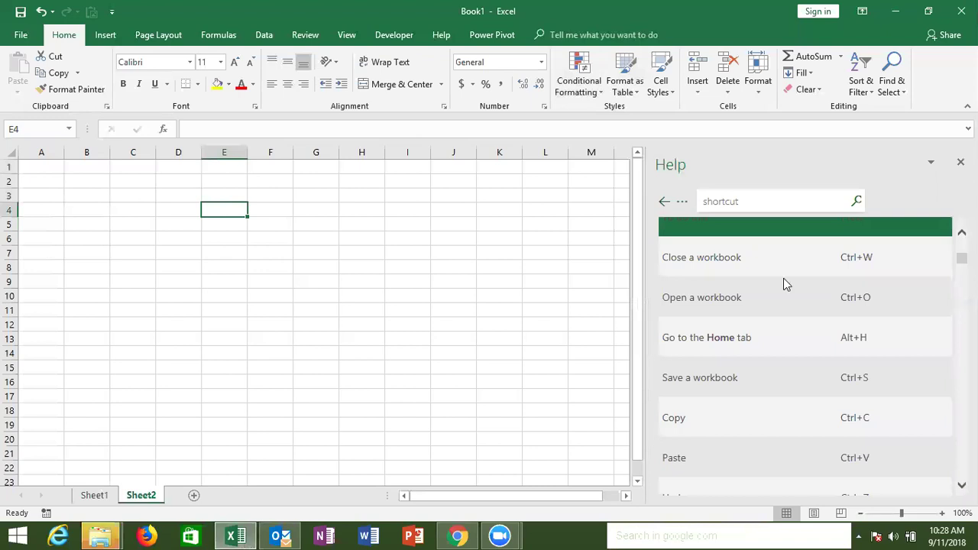
double_click(705, 265)
double_click(705, 298)
left_click(704, 336)
double_click(704, 337)
double_click(697, 377)
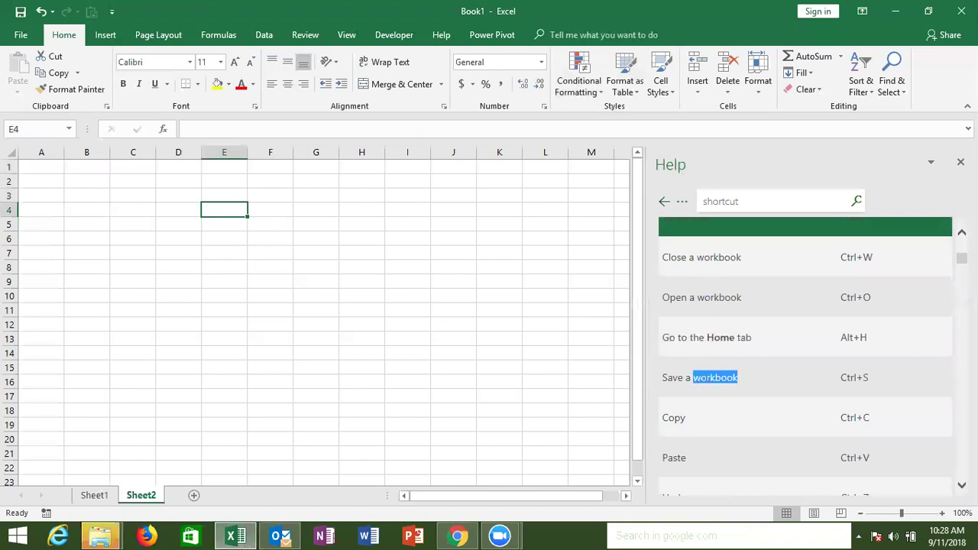
Scroll through the rest of the shortcuts article, then close the Help pane.
scroll(805, 351, "down", 2)
scroll(805, 352, "down", 3)
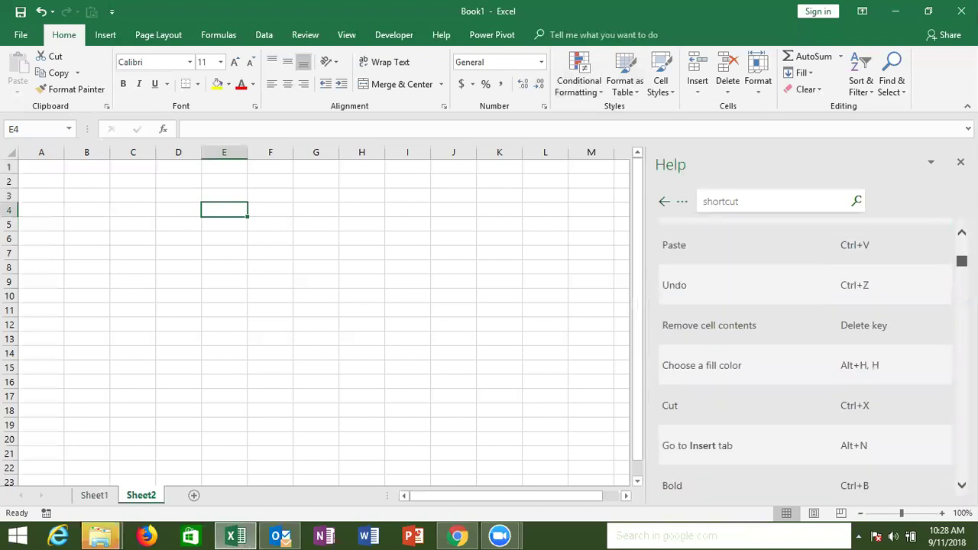
scroll(806, 352, "down", 4)
scroll(805, 352, "down", 3)
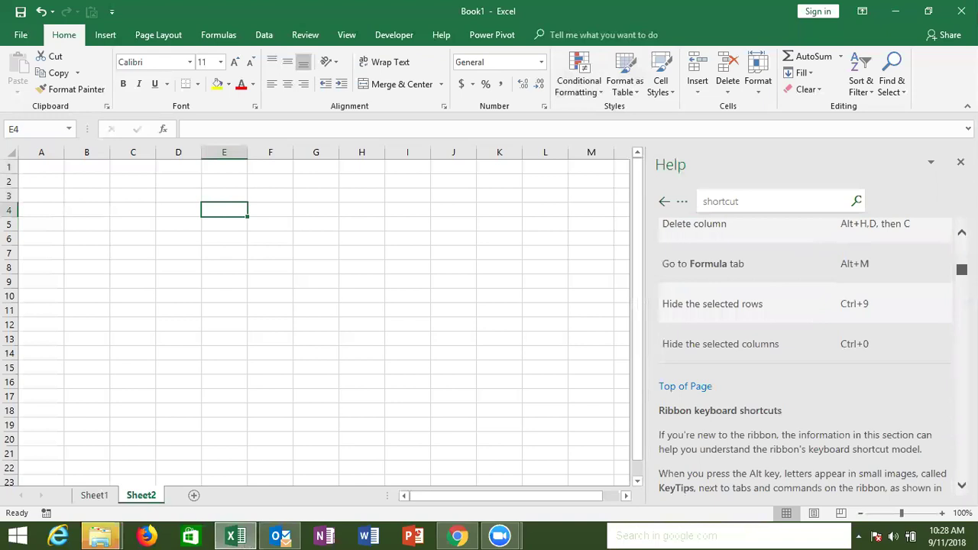
scroll(805, 351, "up", 3)
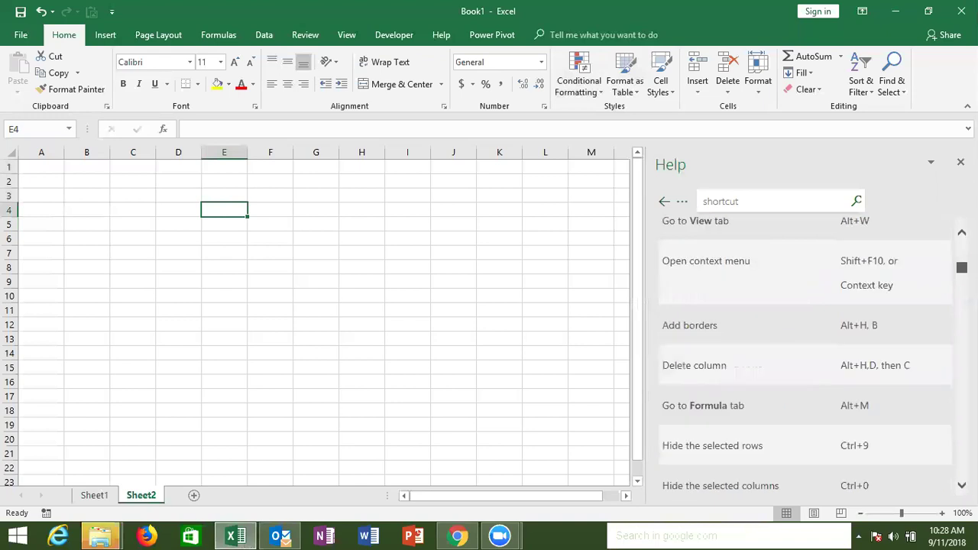
scroll(806, 351, "up", 1)
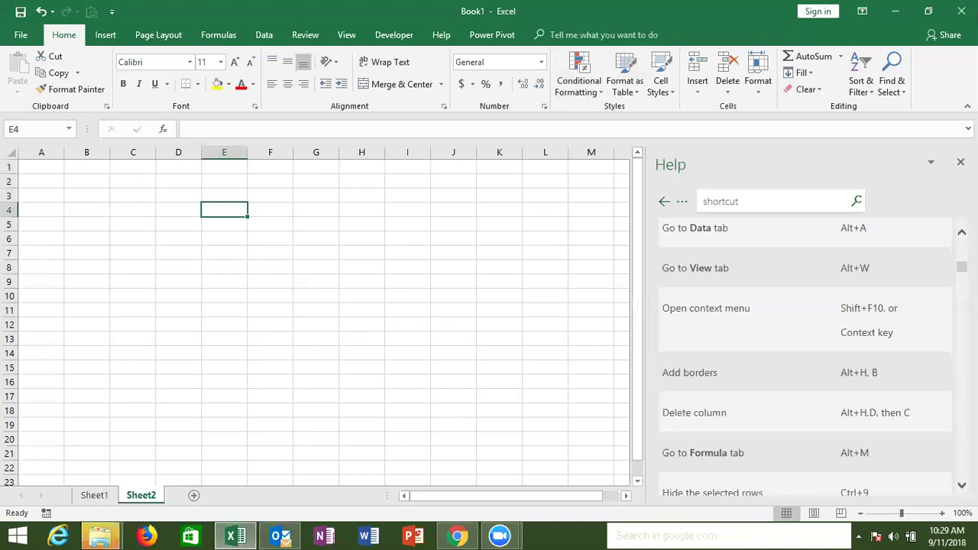
scroll(805, 351, "up", 5)
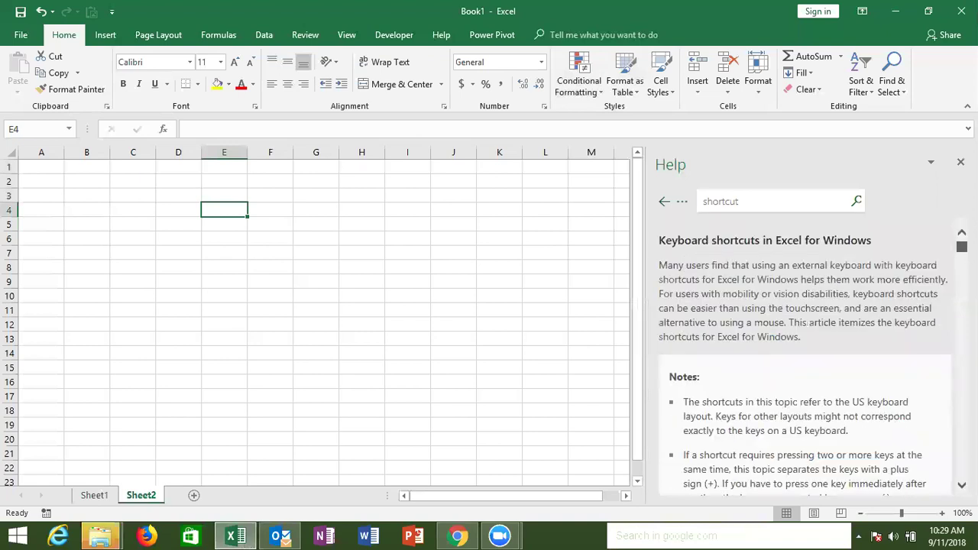
left_click(749, 200)
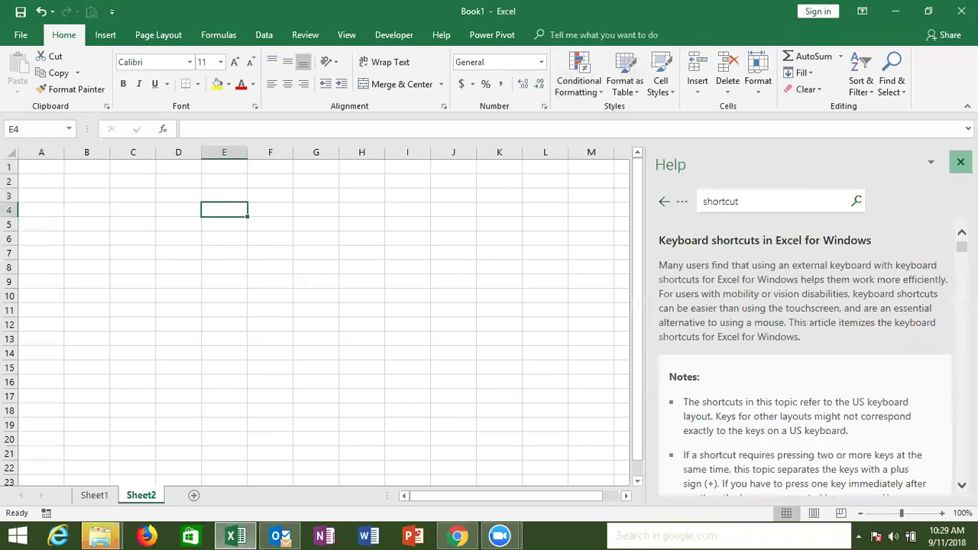
left_click(960, 161)
left_click(116, 233)
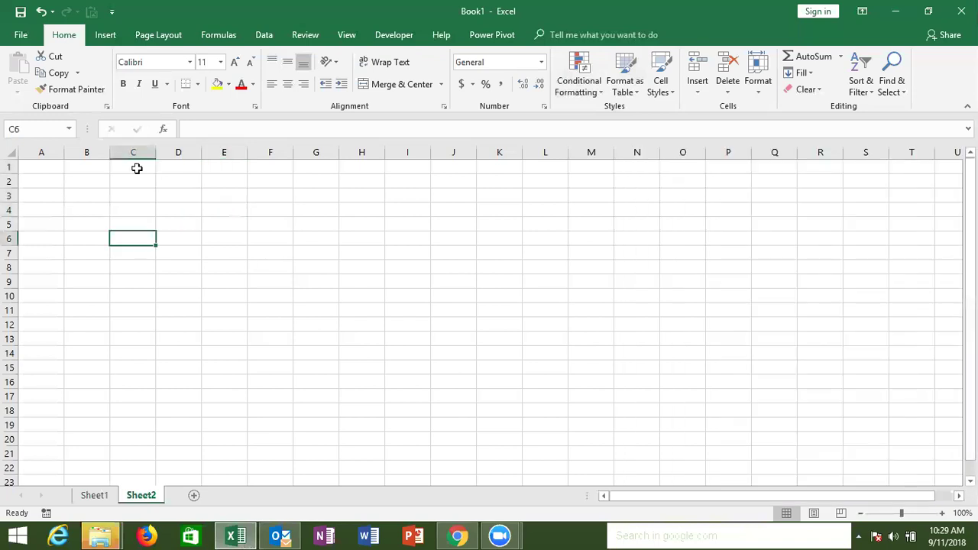
left_click(197, 85)
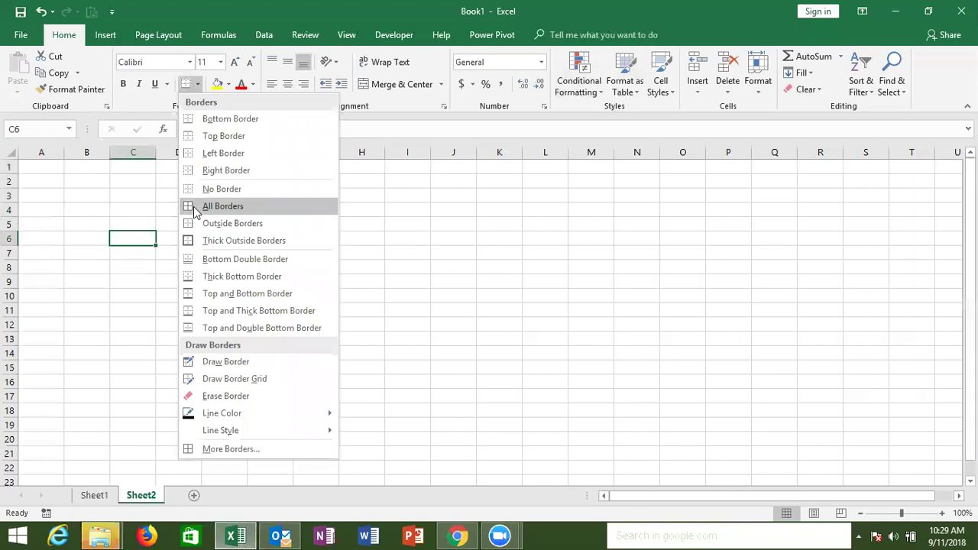
left_click(136, 217)
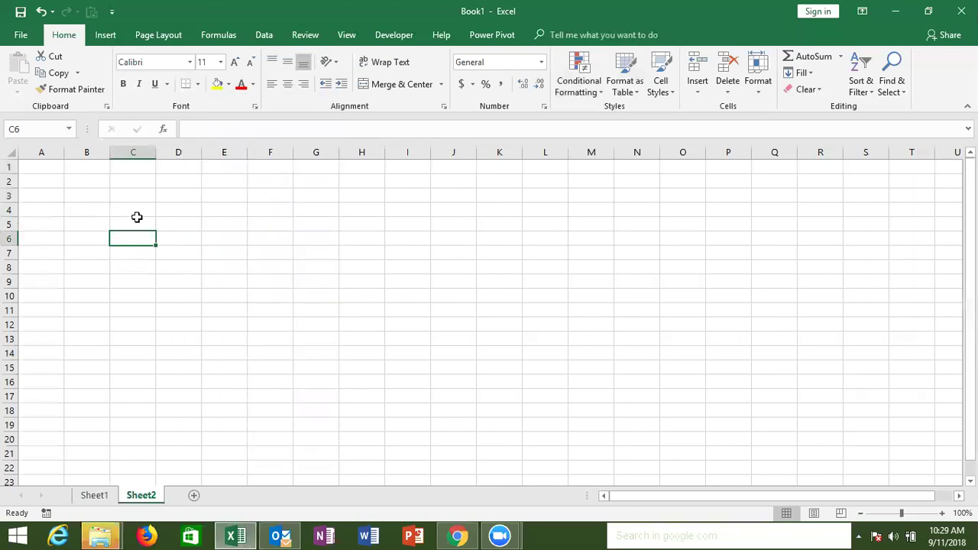
left_click(181, 225)
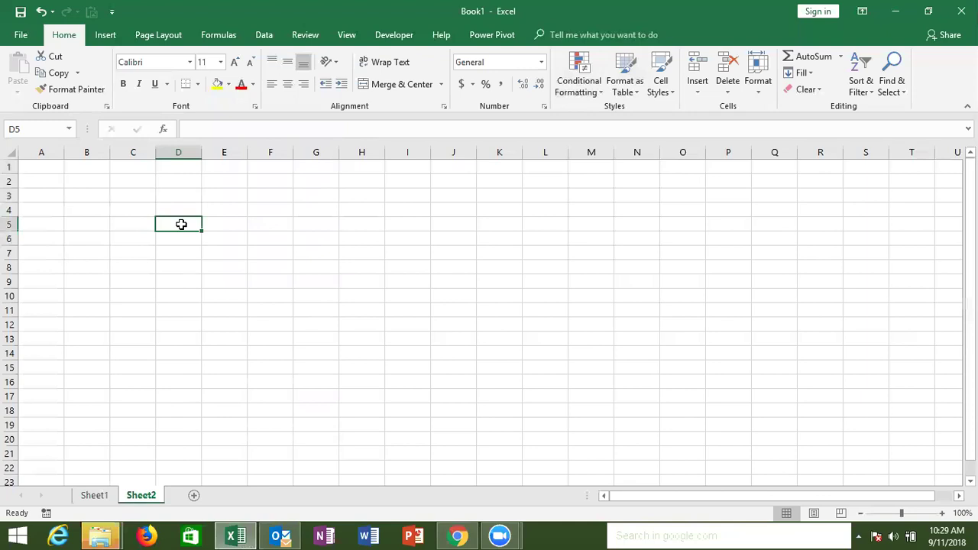
Apply All Borders to cell D5 on Sheet2 through the Alt, H, B border menu.
key("alt")
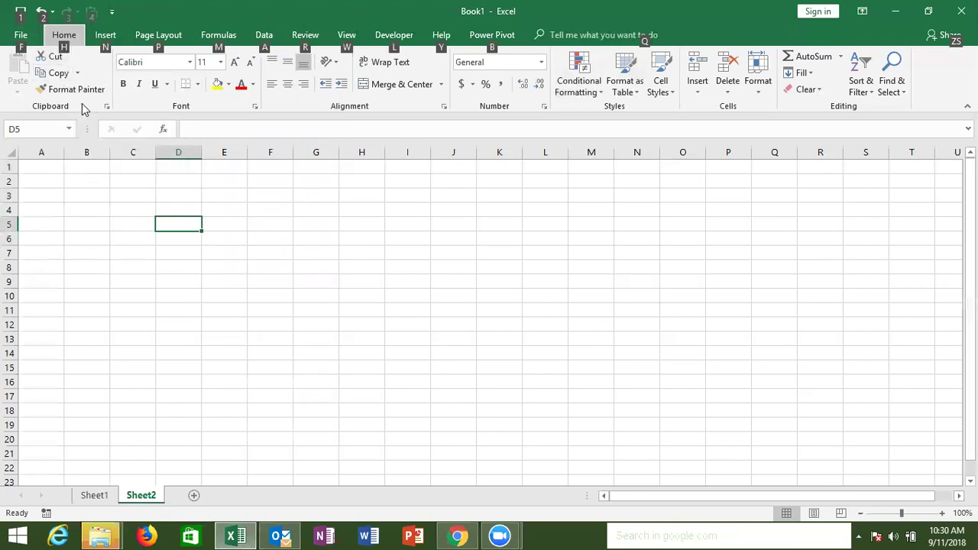
key("h")
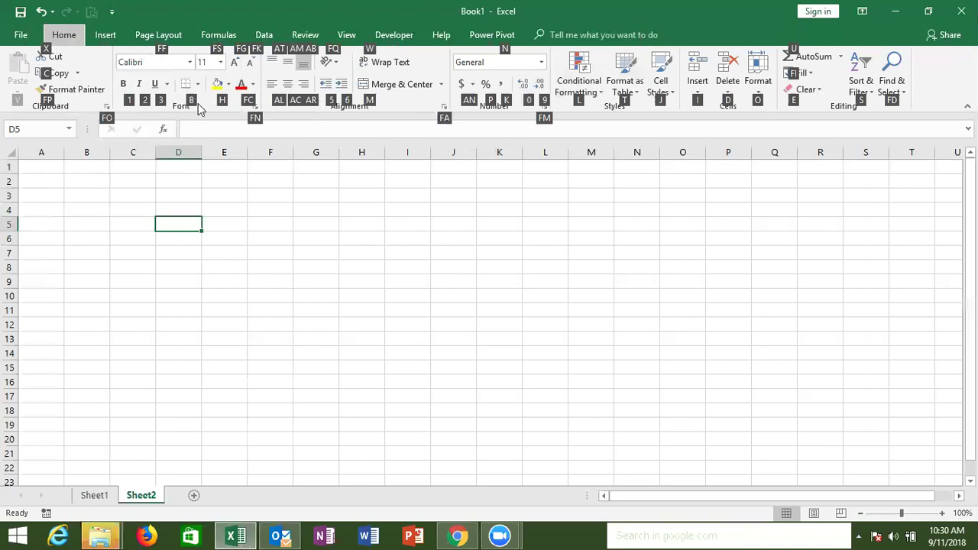
key("b")
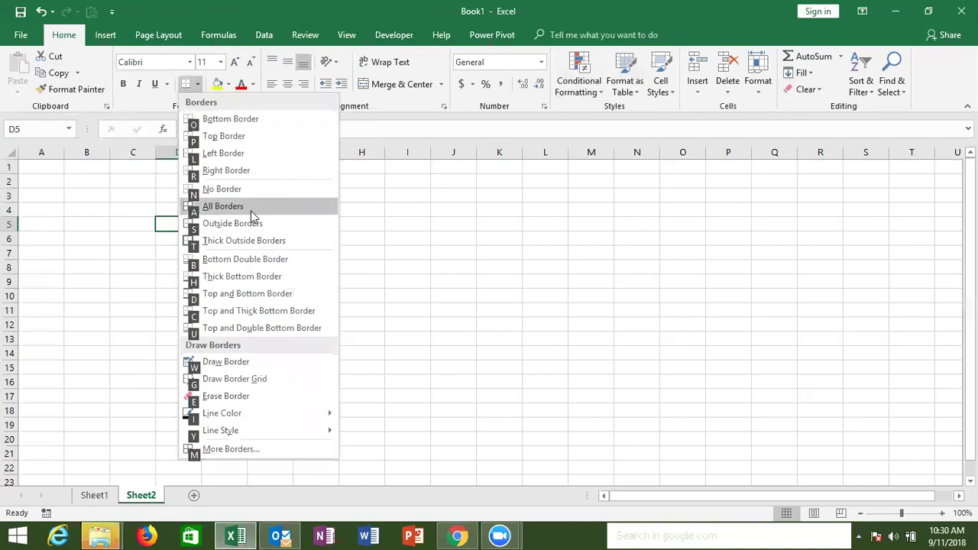
left_click(194, 208)
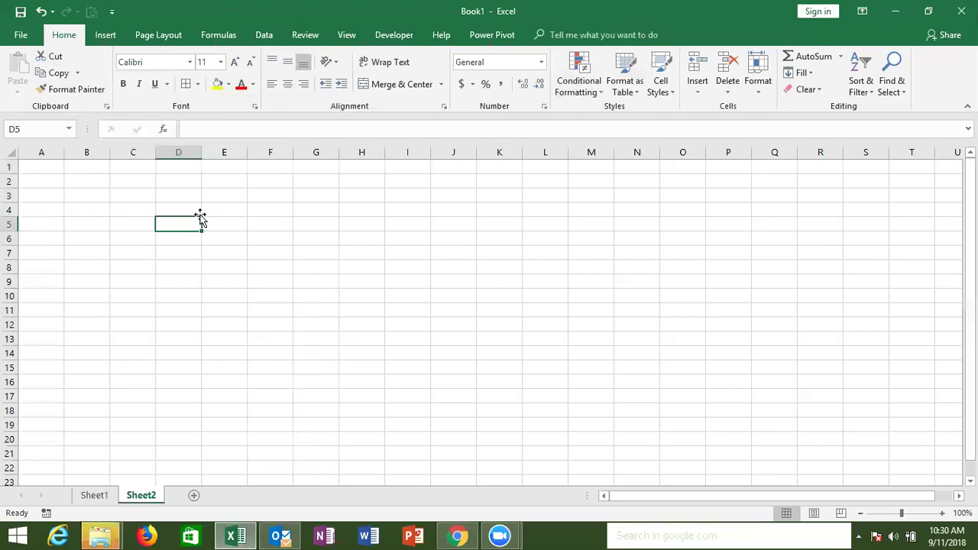
left_click(254, 246)
Apply All Borders to the G3:L13 block with Alt, H, B, A, then add blank Sheet3.
left_click_drag(313, 197, 510, 277)
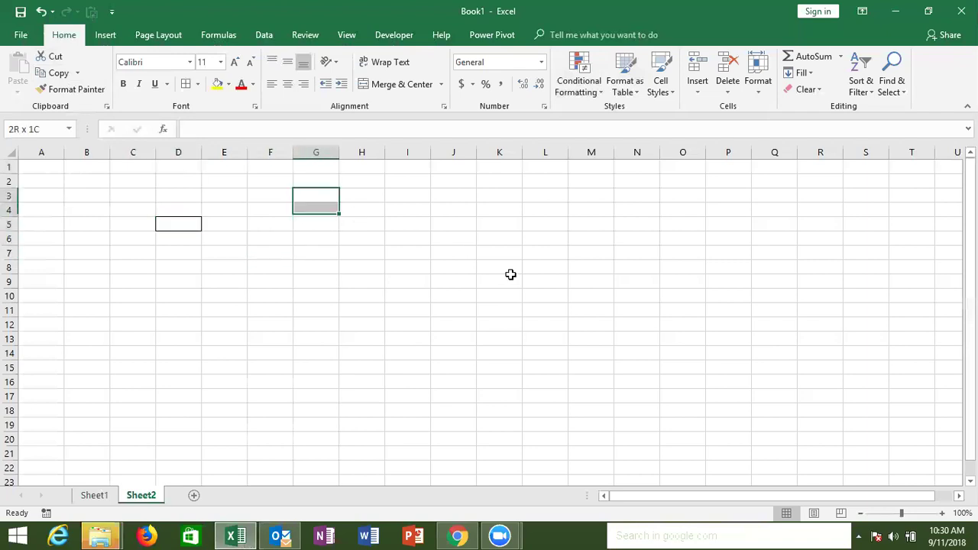
left_click_drag(544, 320, 549, 333)
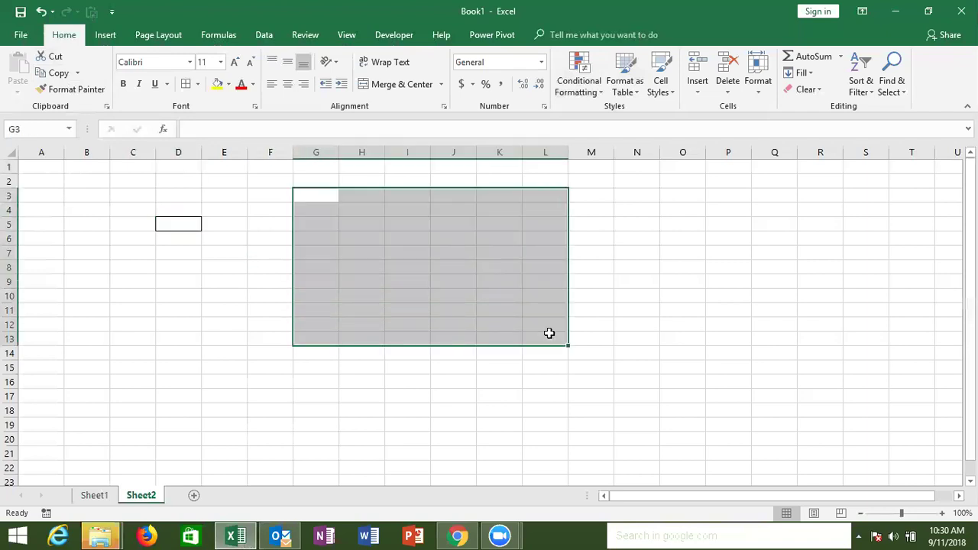
key("alt")
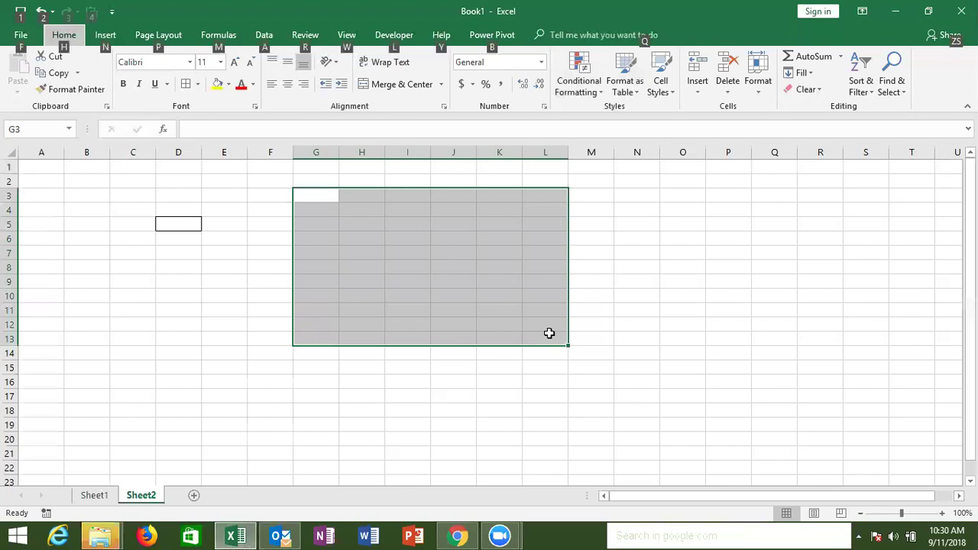
key("h")
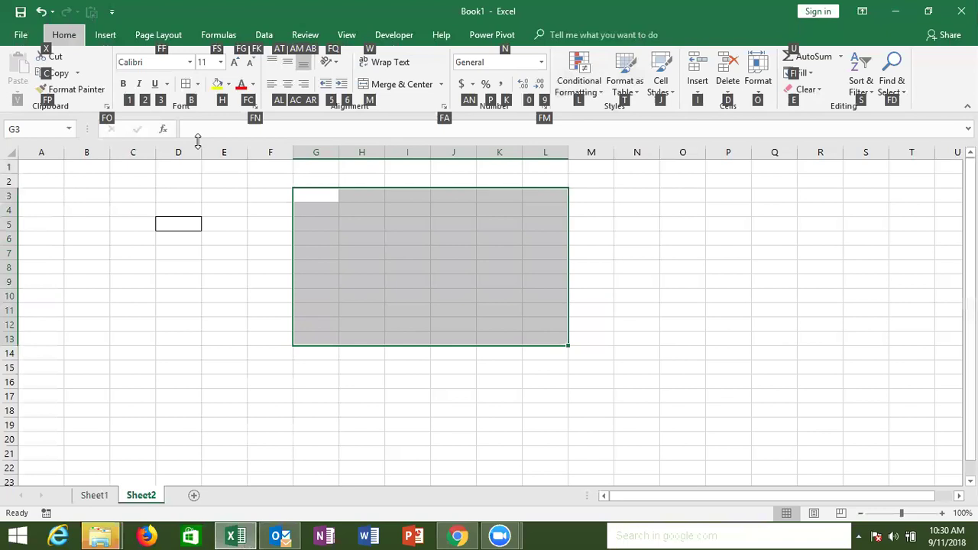
key("b")
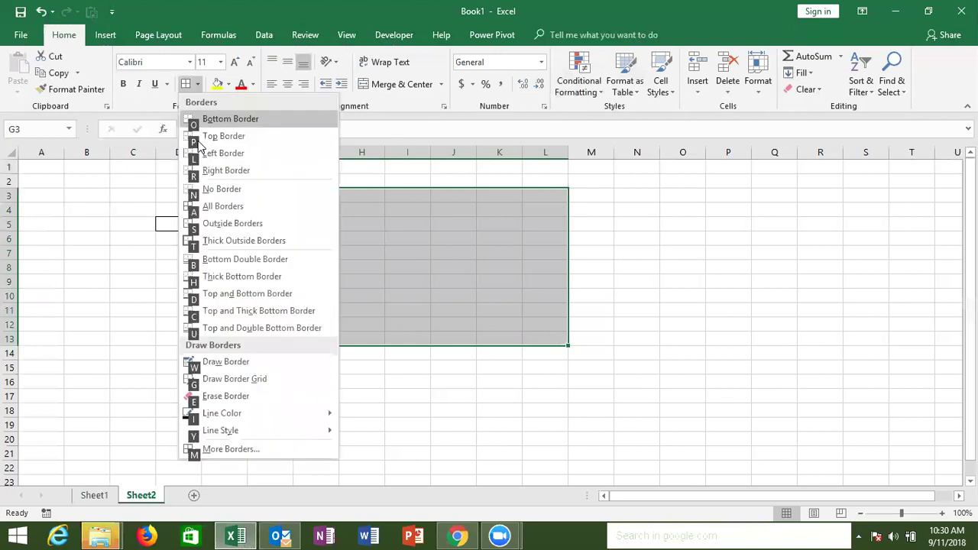
key("a")
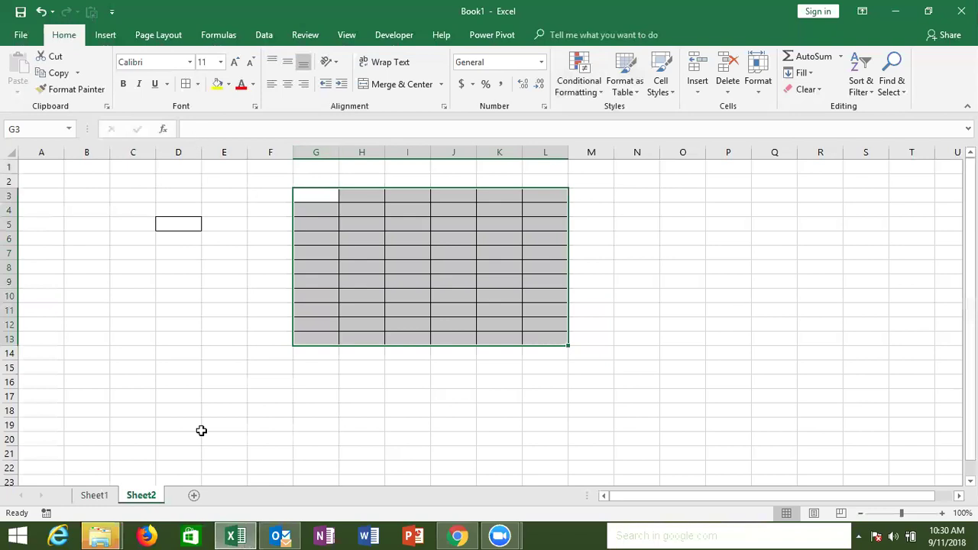
left_click(195, 496)
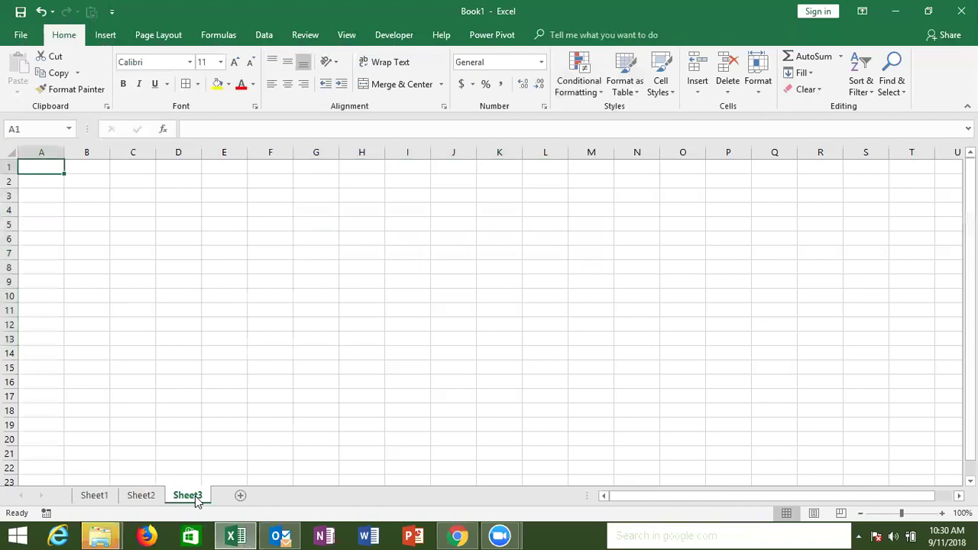
Show the Data tab's KeyTips while Sheet3 stays empty.
key("alt")
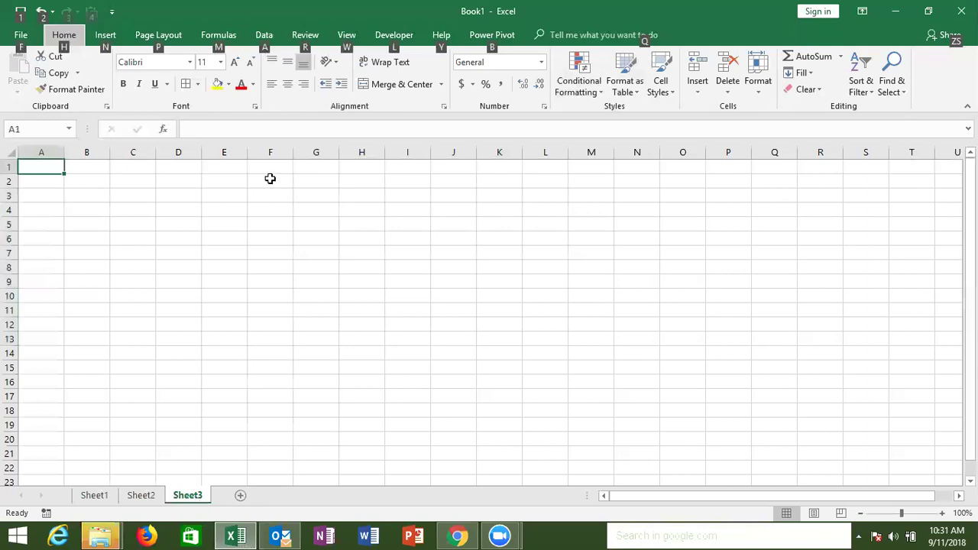
key("a")
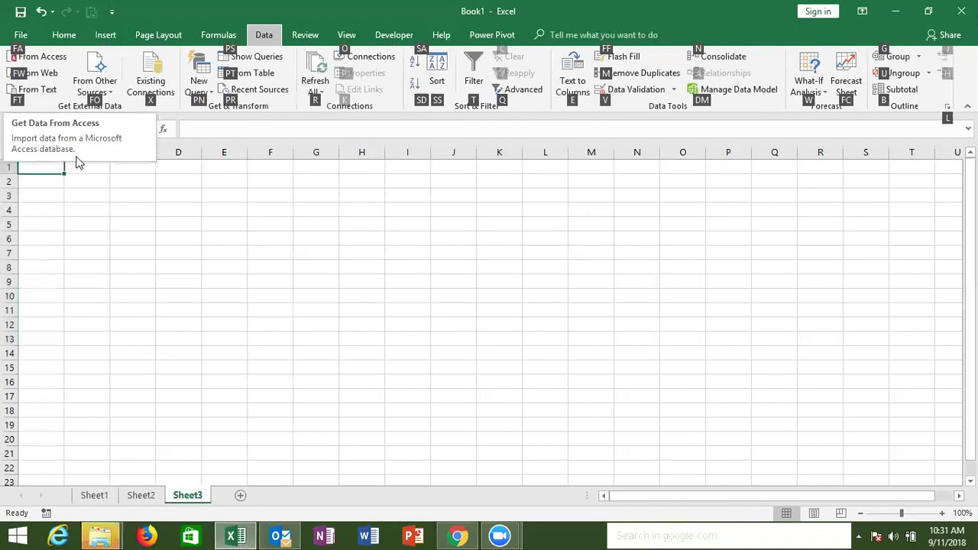
key("Escape")
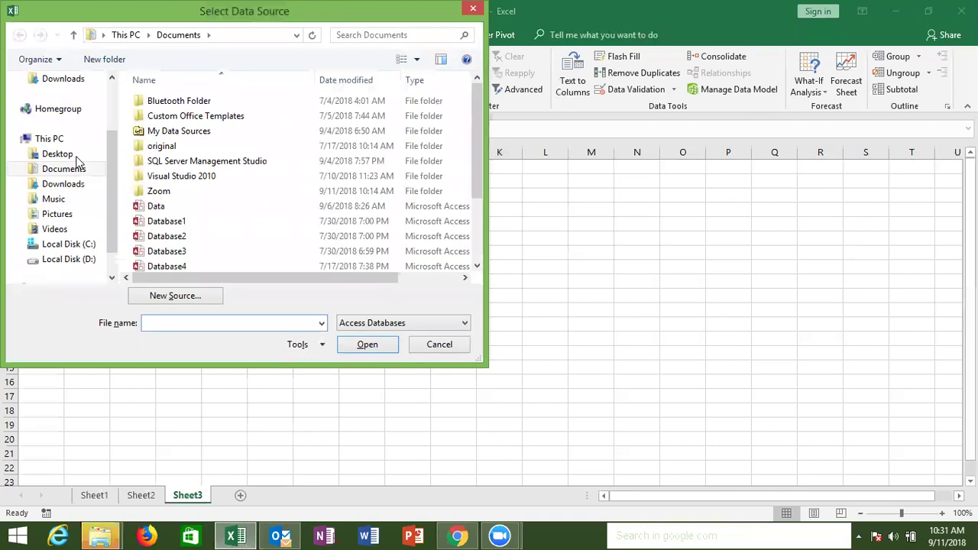
key("Escape")
left_click(361, 220)
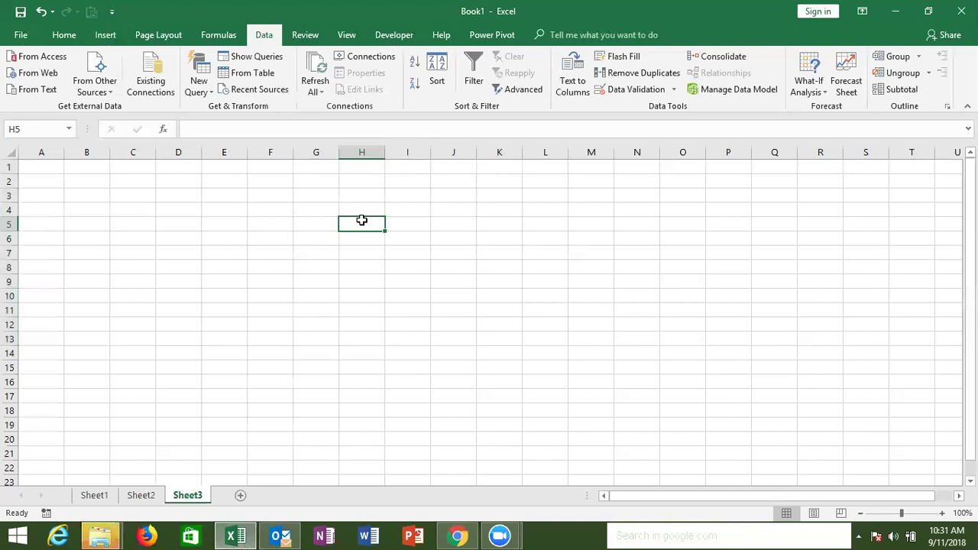
Glance at the Chrome window, then return to the Excel workbook.
left_click(456, 535)
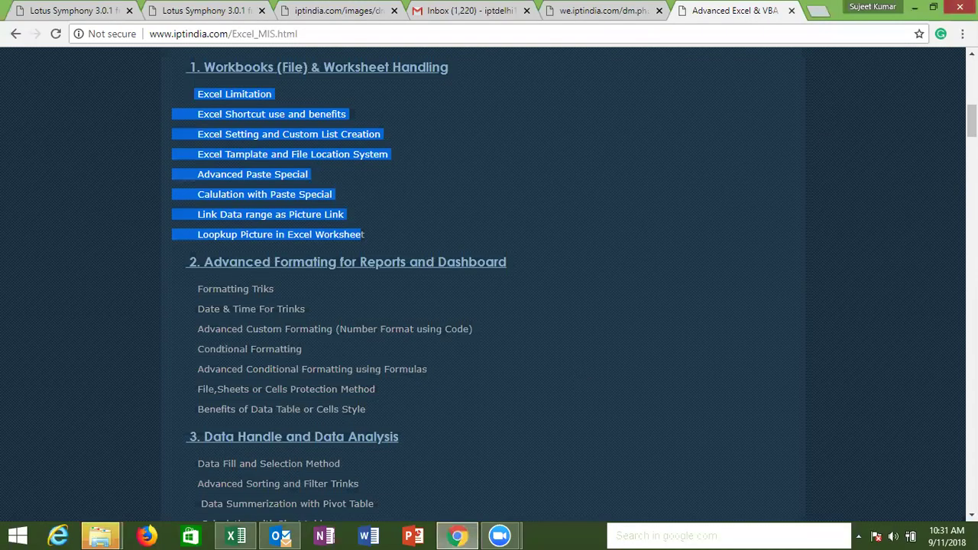
key("alt+Tab")
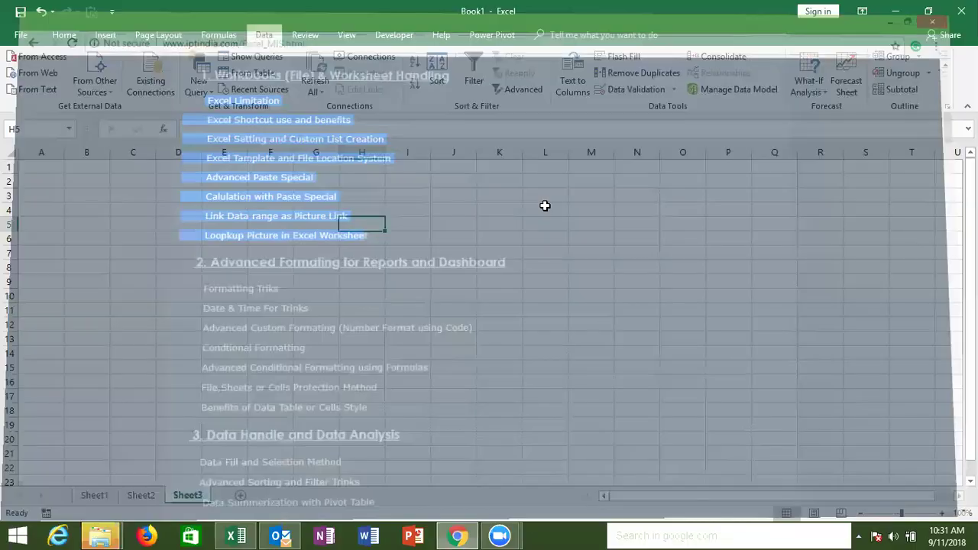
left_click(273, 325)
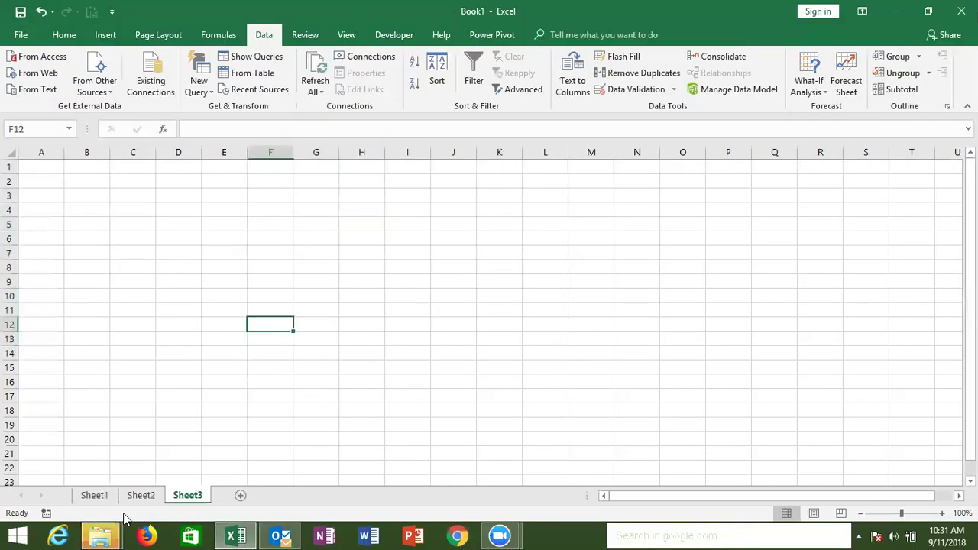
Close the recording folder and Downloads File Explorer windows, then close Outlook.
left_click(115, 534)
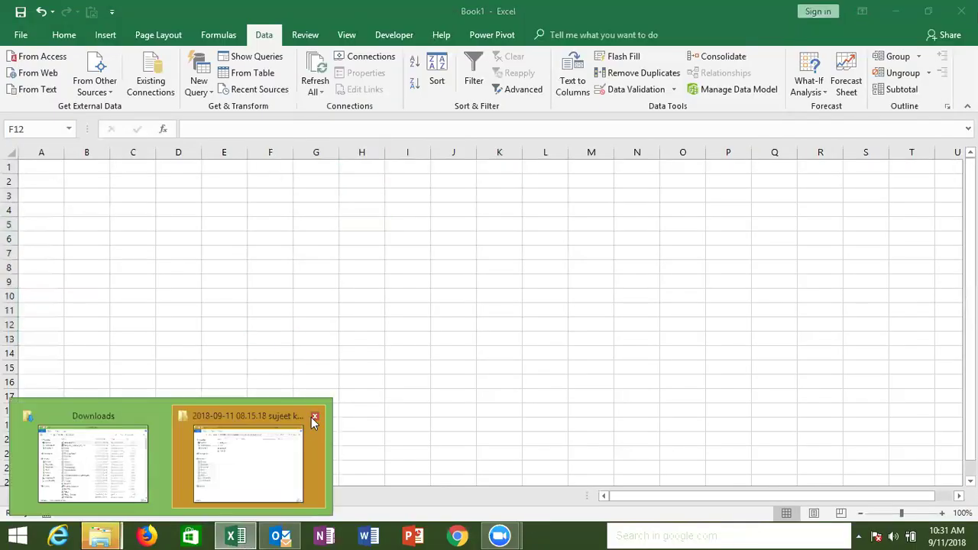
left_click(312, 416)
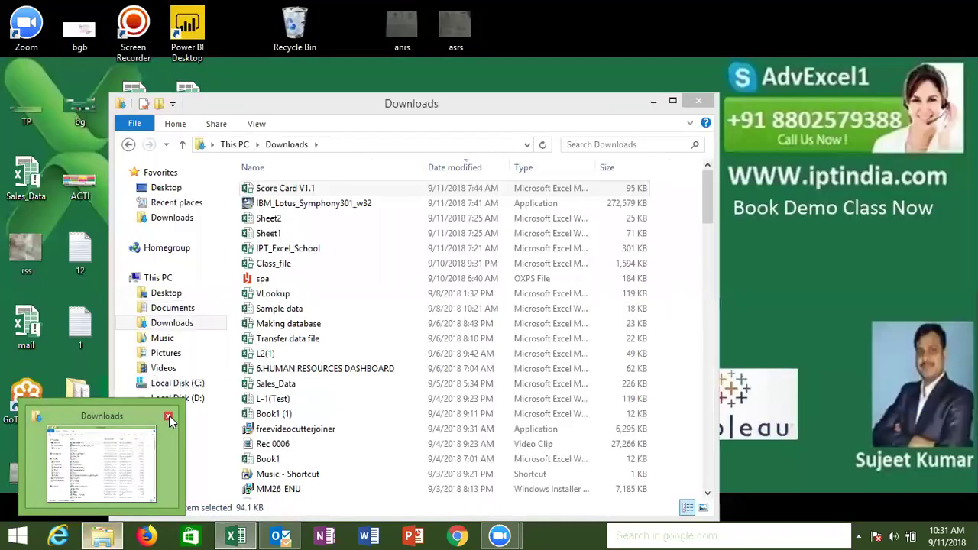
left_click(169, 416)
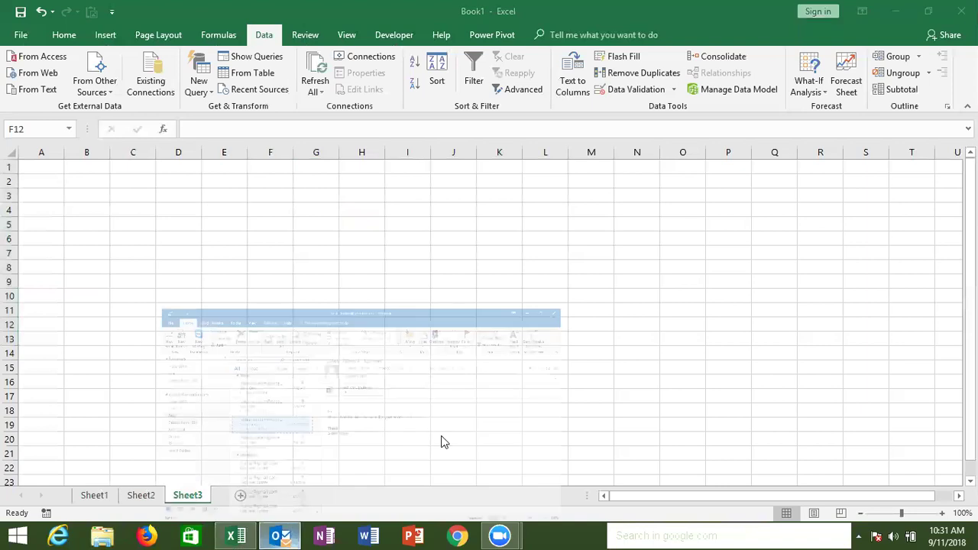
left_click(292, 529)
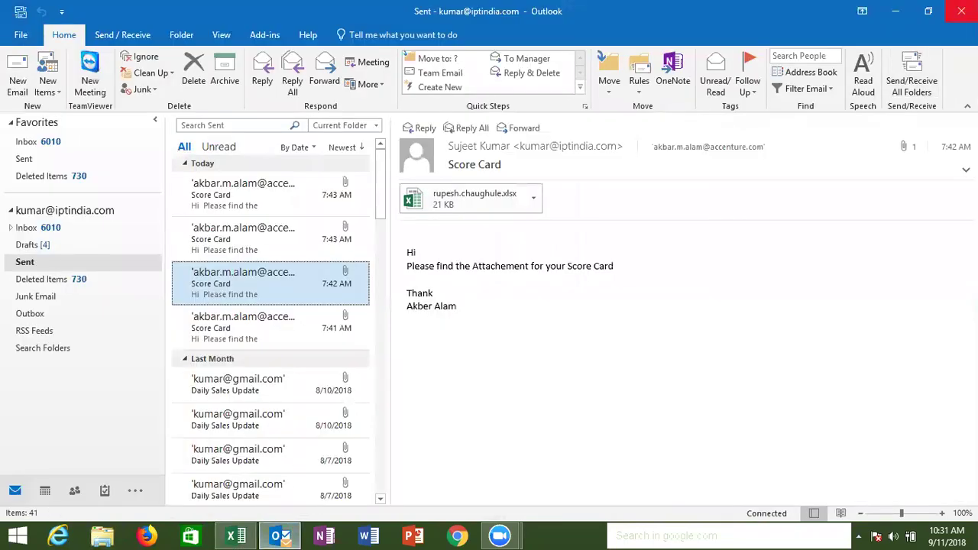
left_click(961, 11)
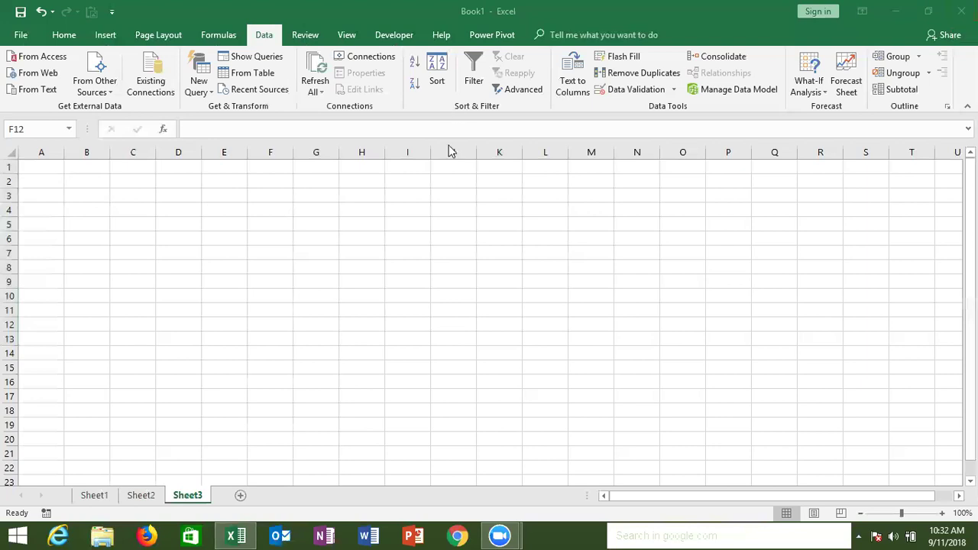
Return the selection to cell A1 on Sheet3 and show the ribbon KeyTips.
left_click(332, 209)
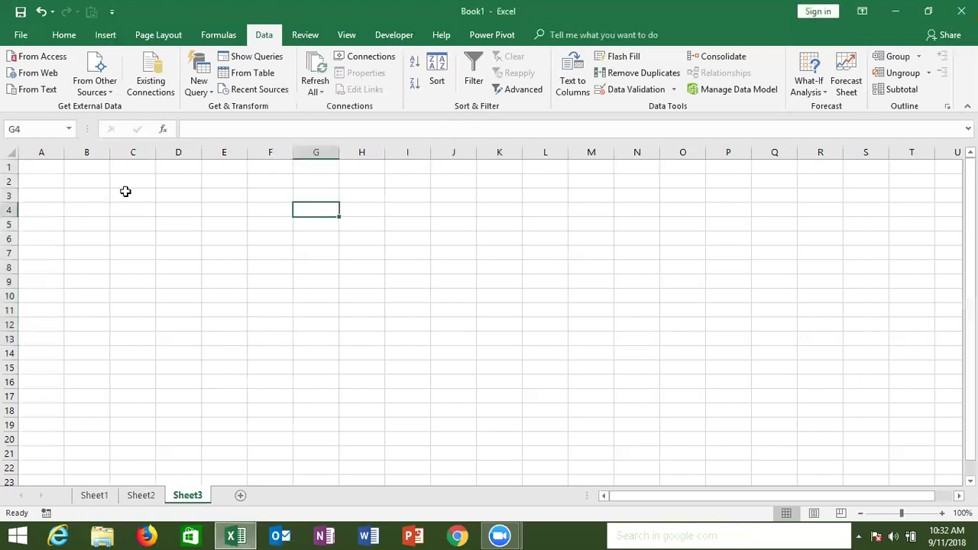
left_click(62, 206)
left_click(54, 181)
left_click(54, 169)
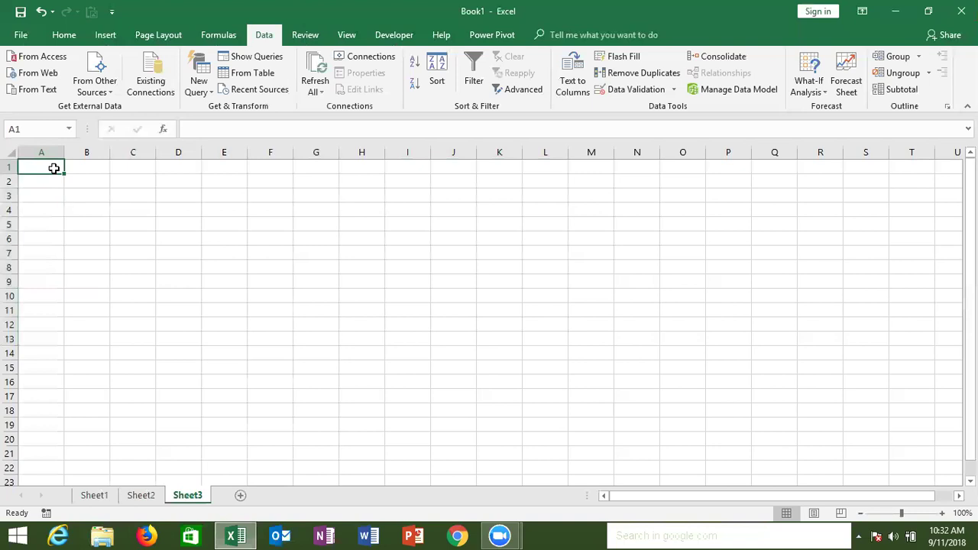
left_click(67, 180)
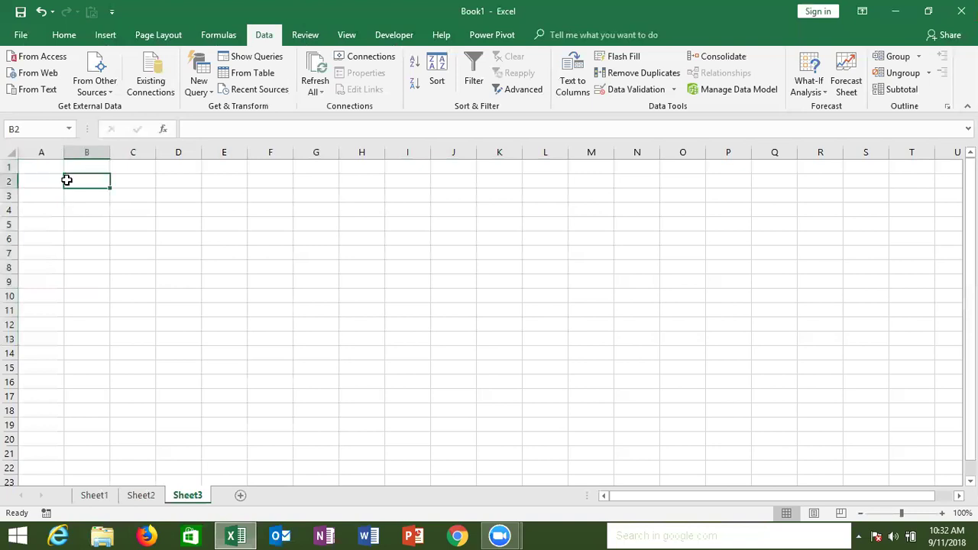
left_click(38, 165)
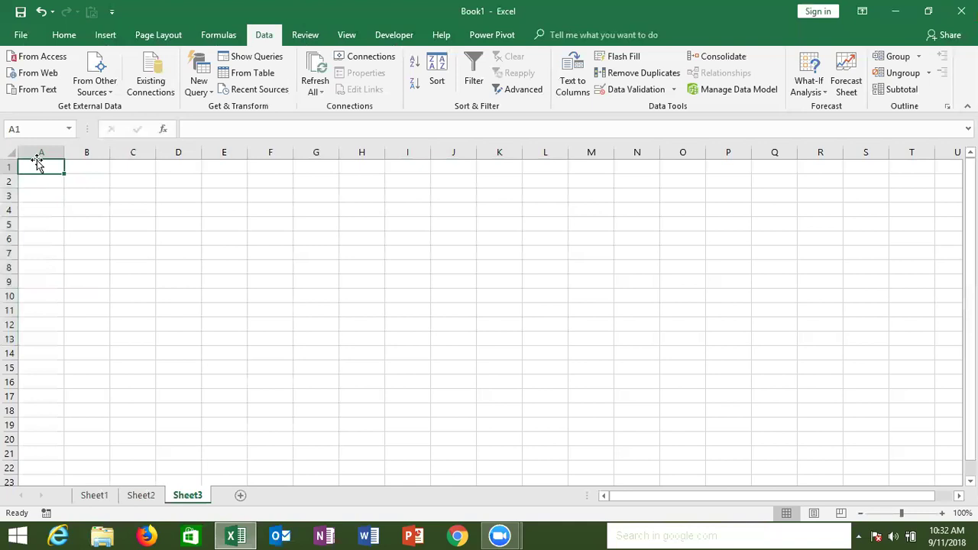
key("alt")
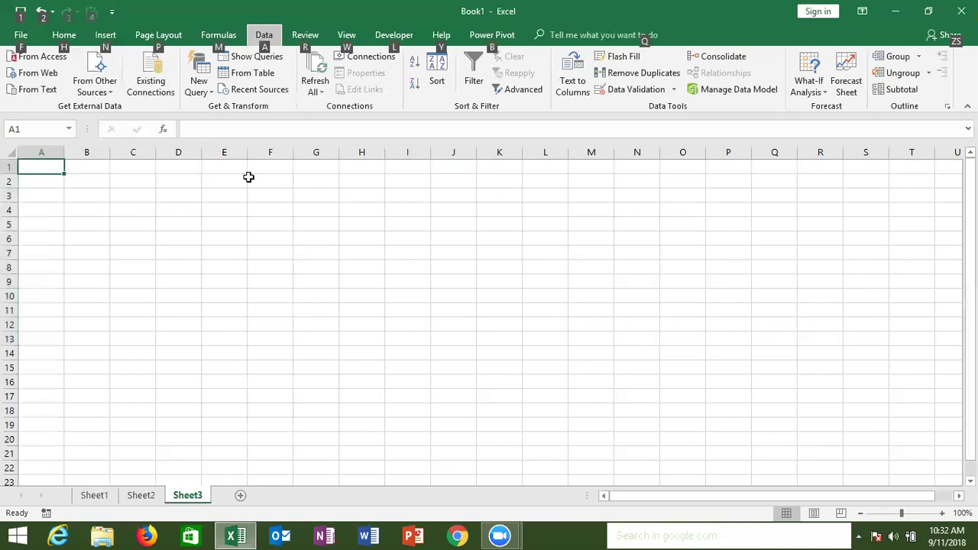
Back out of the Data KeyTips, select cell D3, and switch to the Home tab.
key("a")
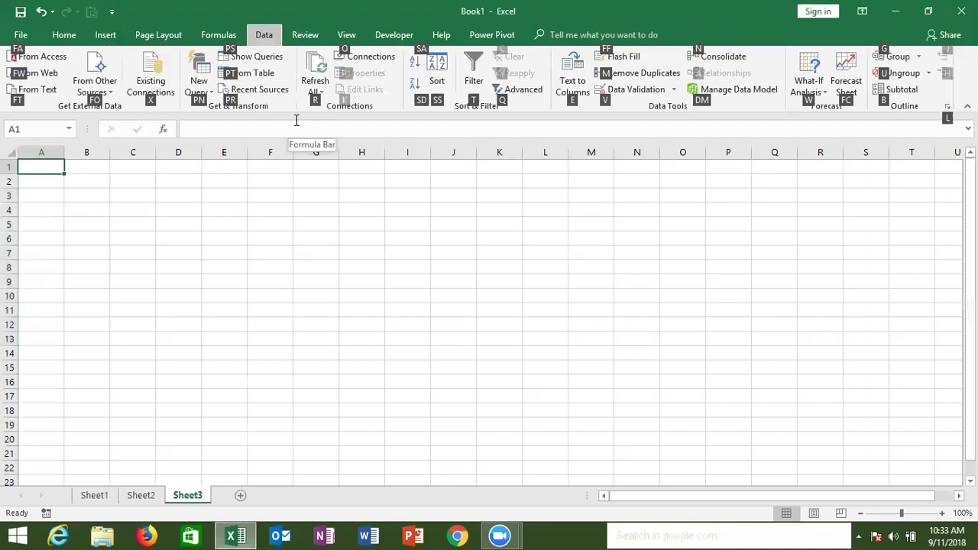
key("Escape")
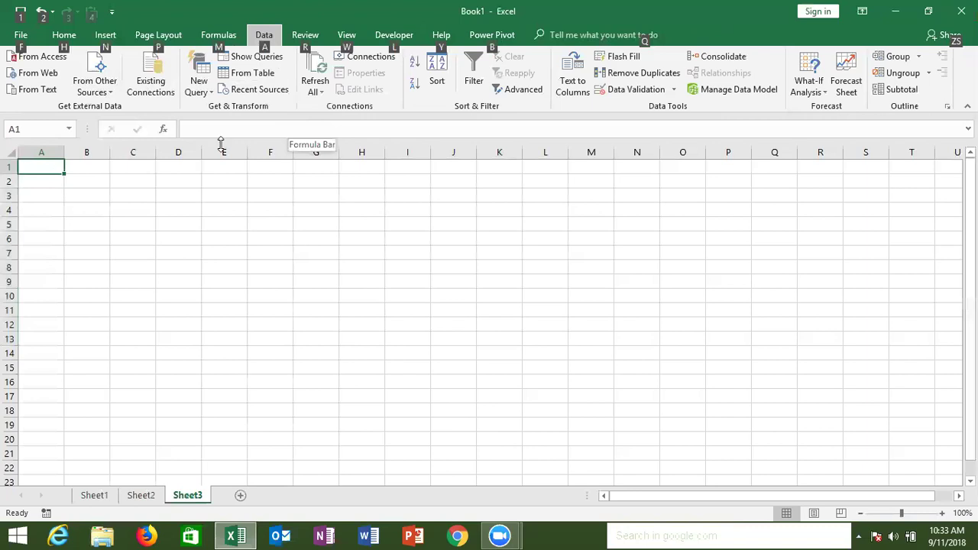
left_click(196, 190)
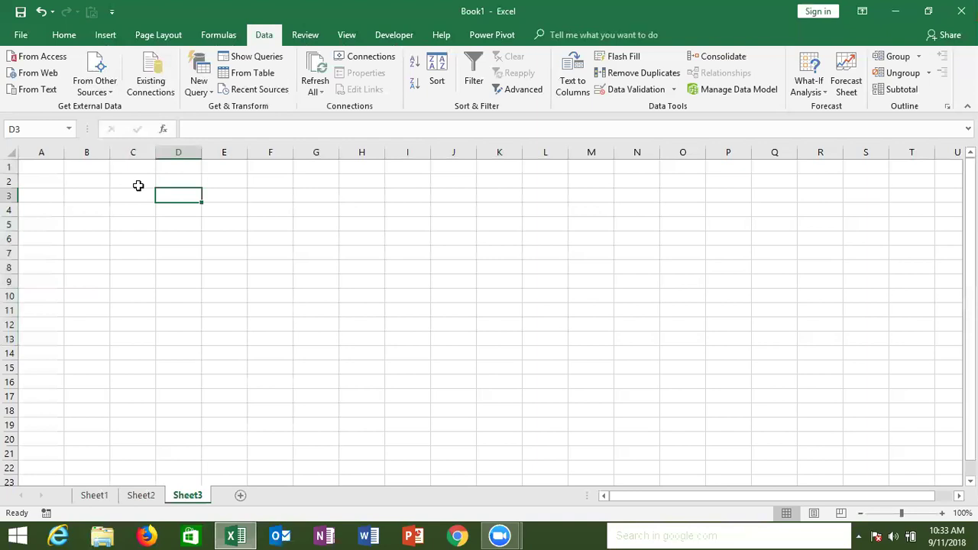
left_click(64, 35)
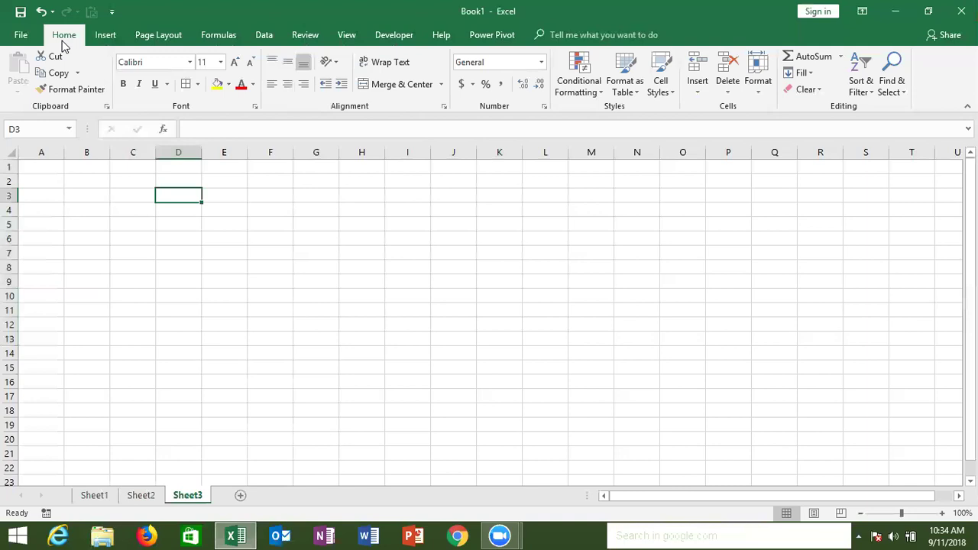
Open File > New, browse the template gallery, and click into the online template search.
left_click(20, 36)
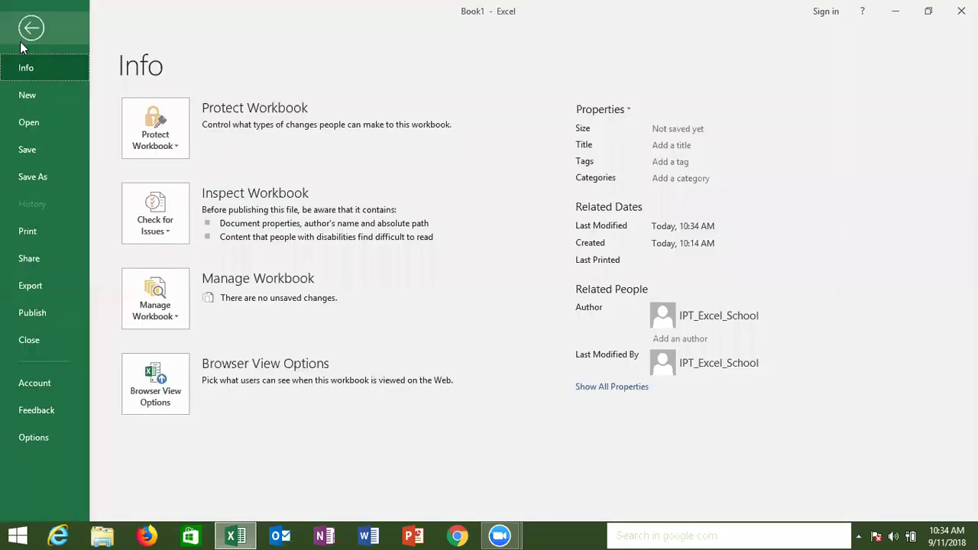
left_click(27, 97)
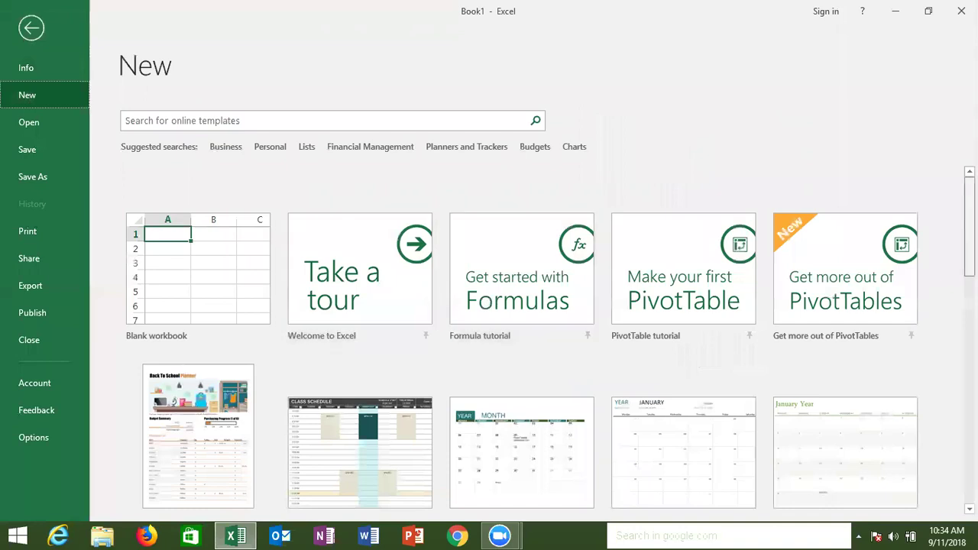
scroll(550, 340, "down", 5)
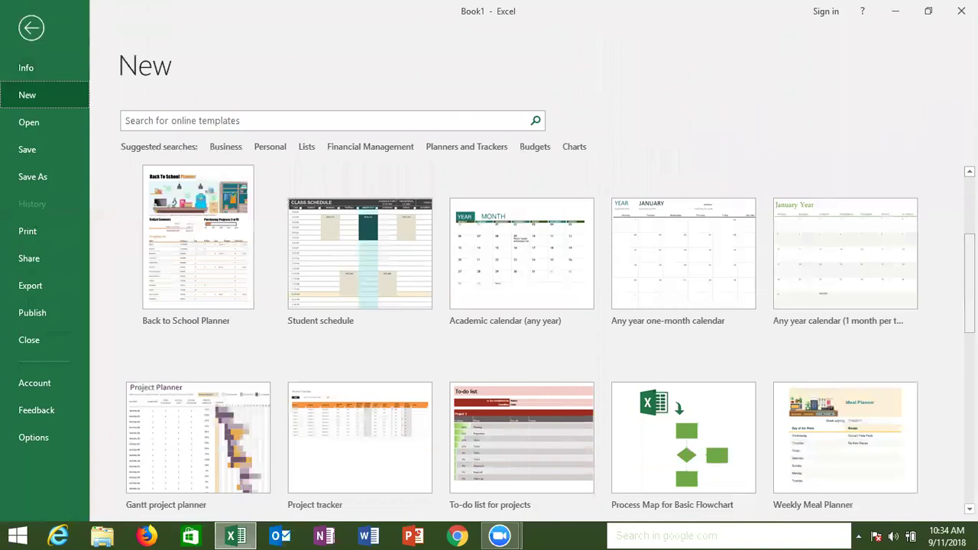
scroll(665, 240, "down", 1)
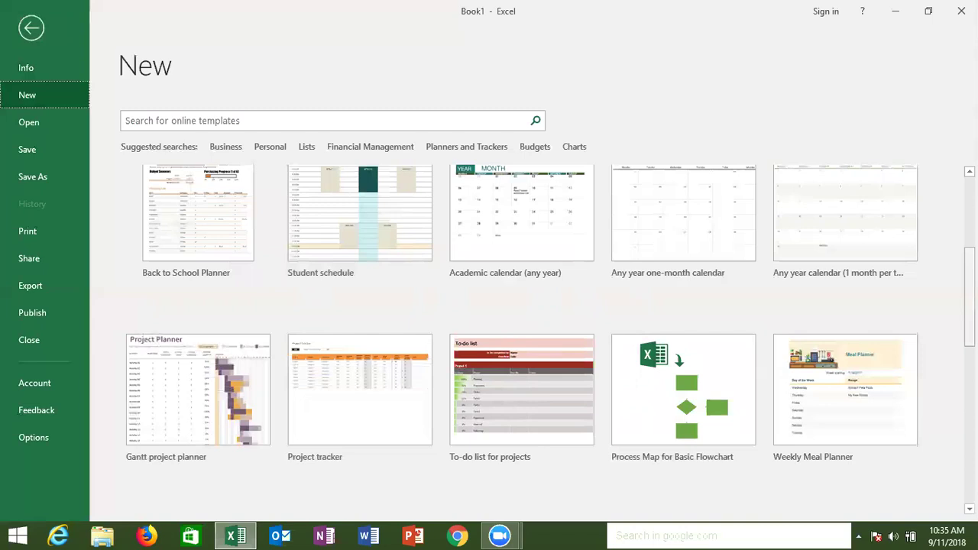
scroll(714, 383, "down", 2)
scroll(714, 383, "down", 2)
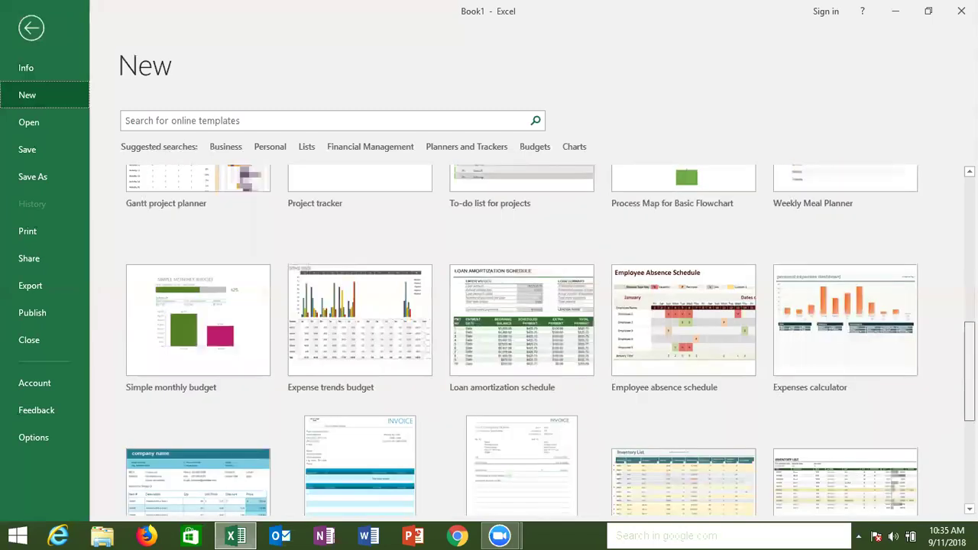
scroll(550, 340, "down", 3)
scroll(550, 340, "down", 5)
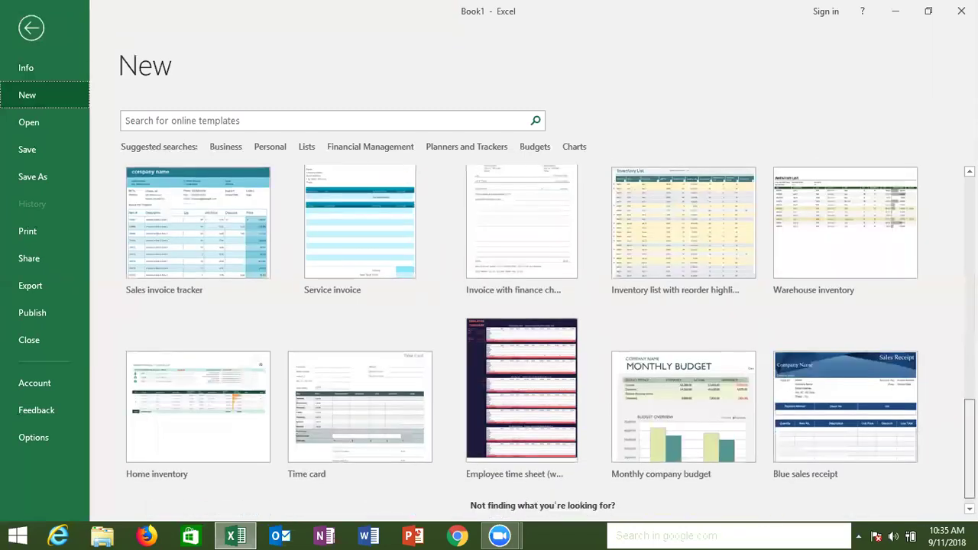
scroll(941, 442, "up", 5)
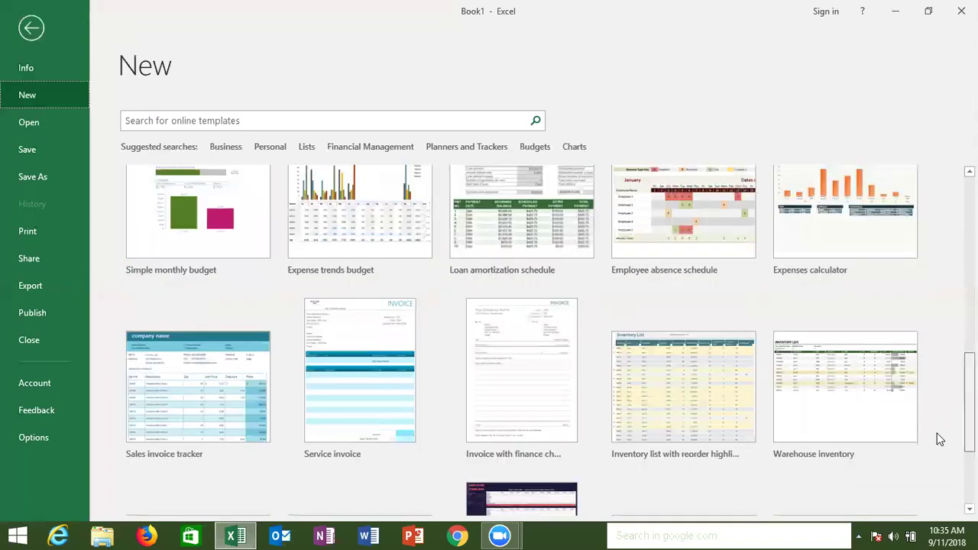
scroll(909, 389, "up", 5)
scroll(386, 222, "up", 4)
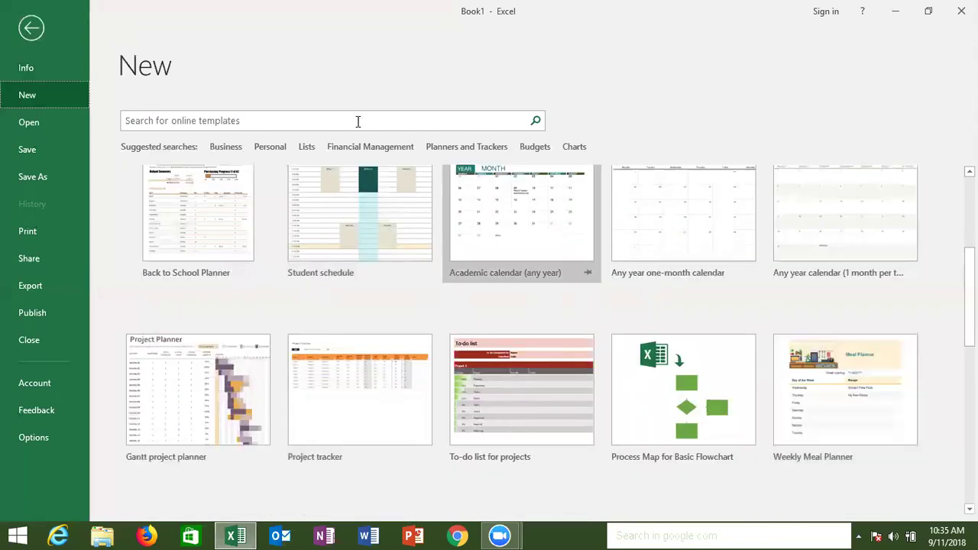
left_click(357, 120)
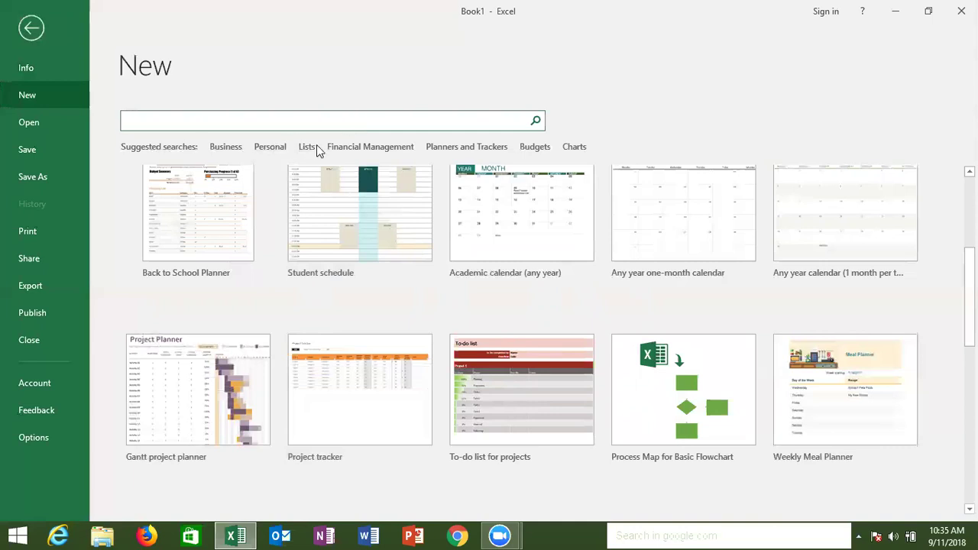
List Financial Management templates and preview the Service invoice template.
left_click(341, 150)
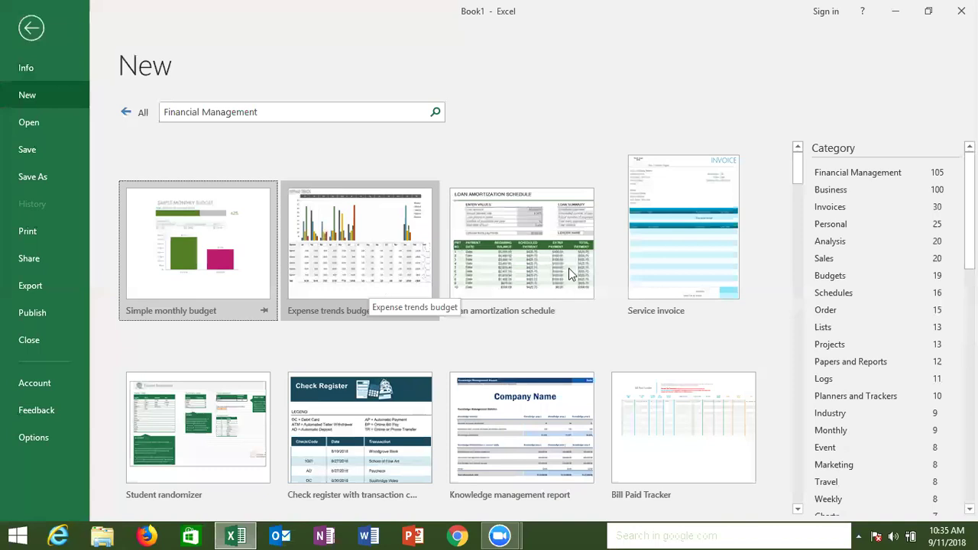
left_click(704, 275)
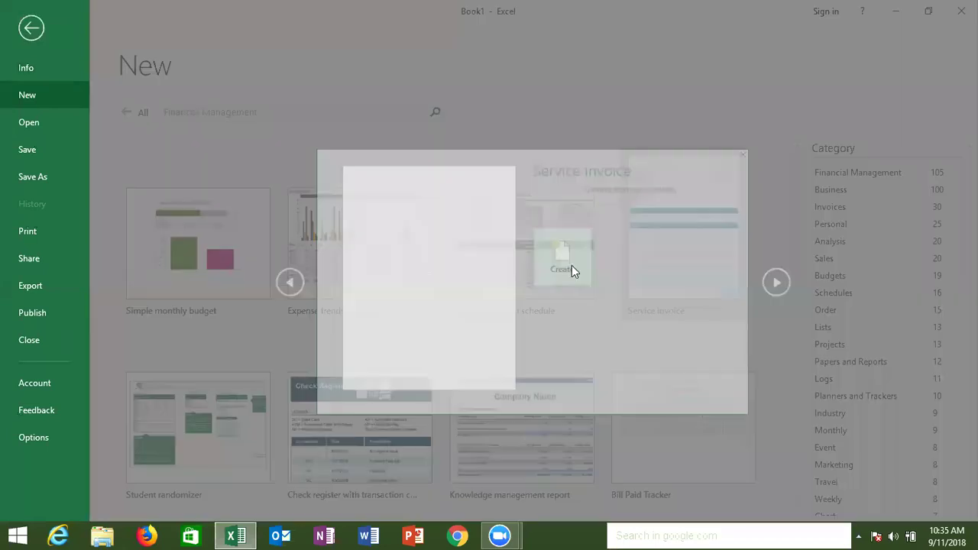
Create the Service invoice workbook, browse its heading and address cells, then switch back to Book1.
left_click(557, 339)
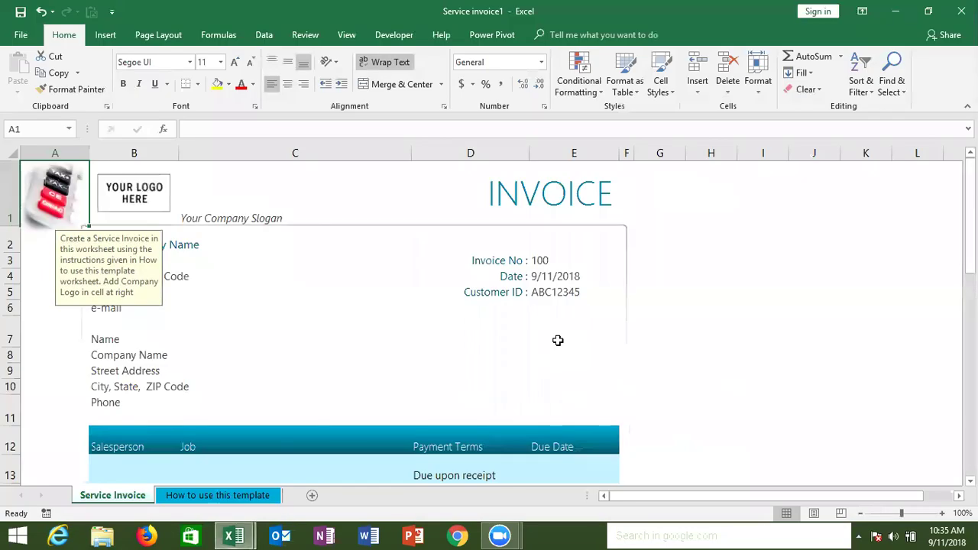
key("Down")
key("Down")
key("Down")
key("Down")
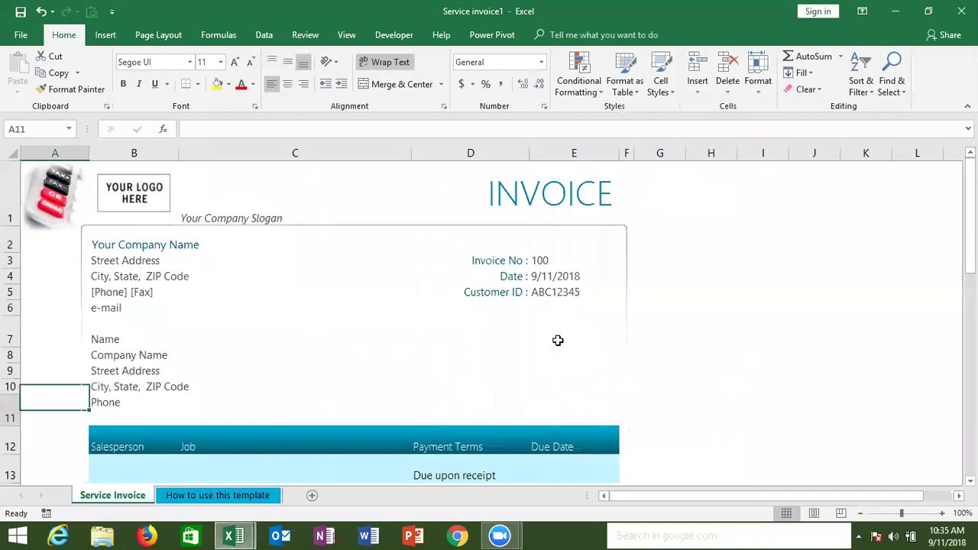
key("Down")
key("Down")
key("Down")
key("Down")
key("Down")
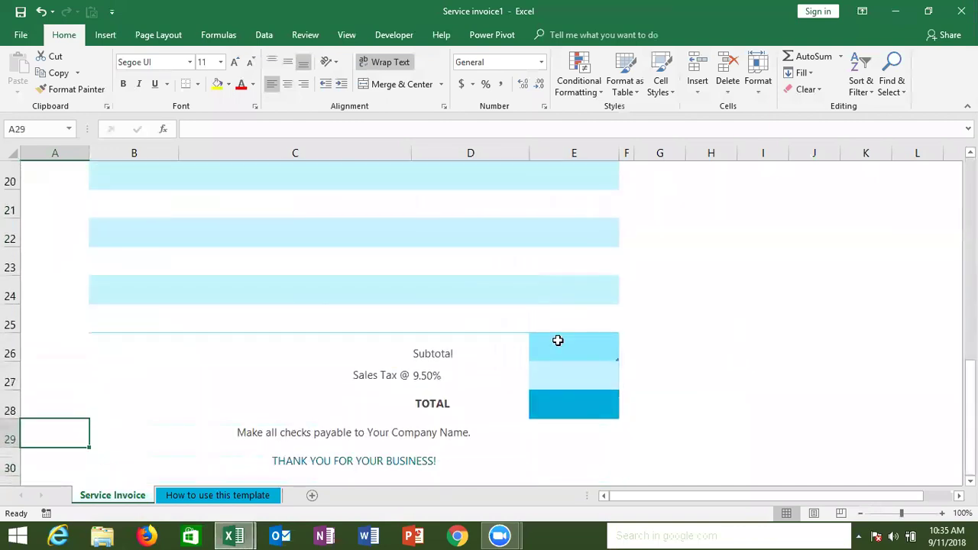
key("ctrl+Home")
key("Right")
key("Right")
key("Right")
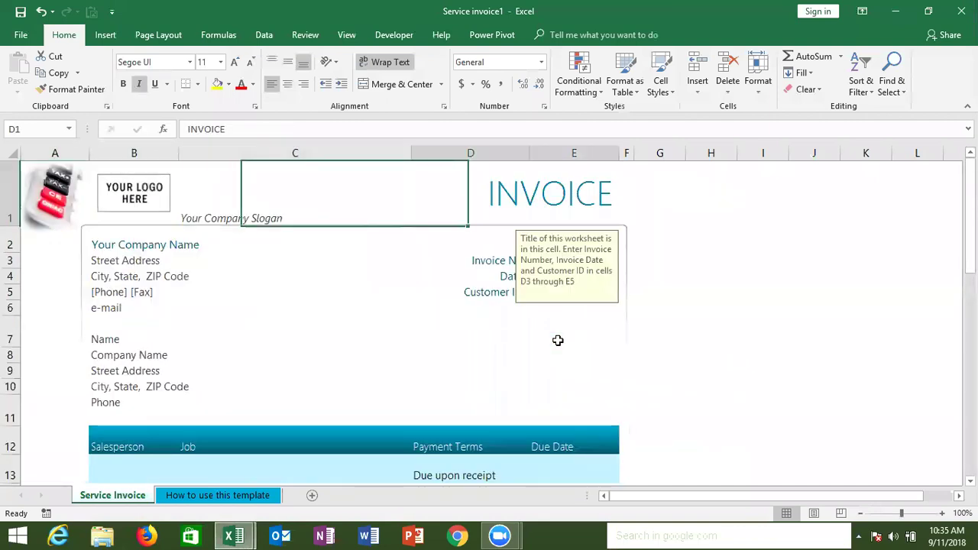
key("Down")
key("Down")
key("Down")
key("Left")
key("Down")
key("Left")
key("Down")
key("Right")
key("Right")
key("Right")
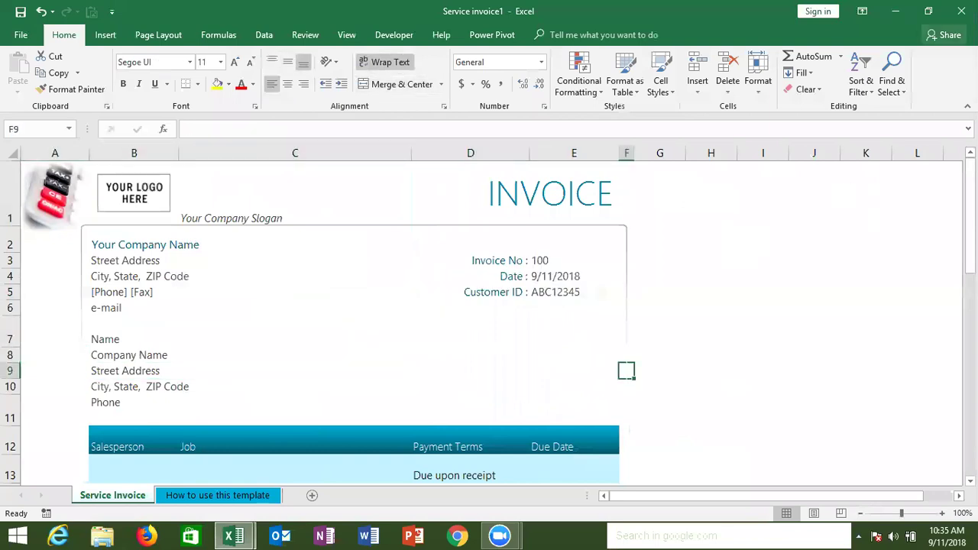
key("ctrl+F6")
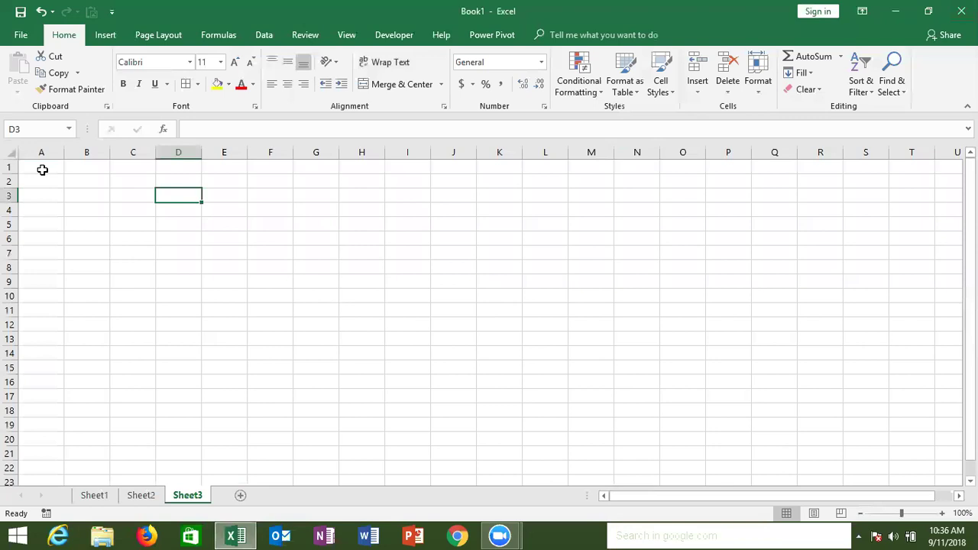
Merge and centre A1:H3 and enter the title 'Daily Sales Reports'.
left_click_drag(42, 170, 376, 196)
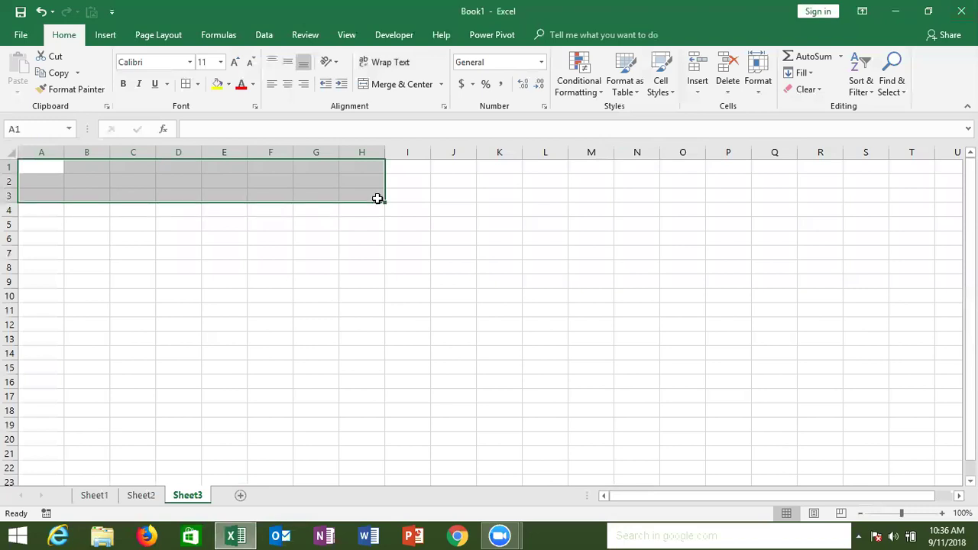
left_click(388, 89)
type("Daily Sales Reports")
key("Return")
key("Up")
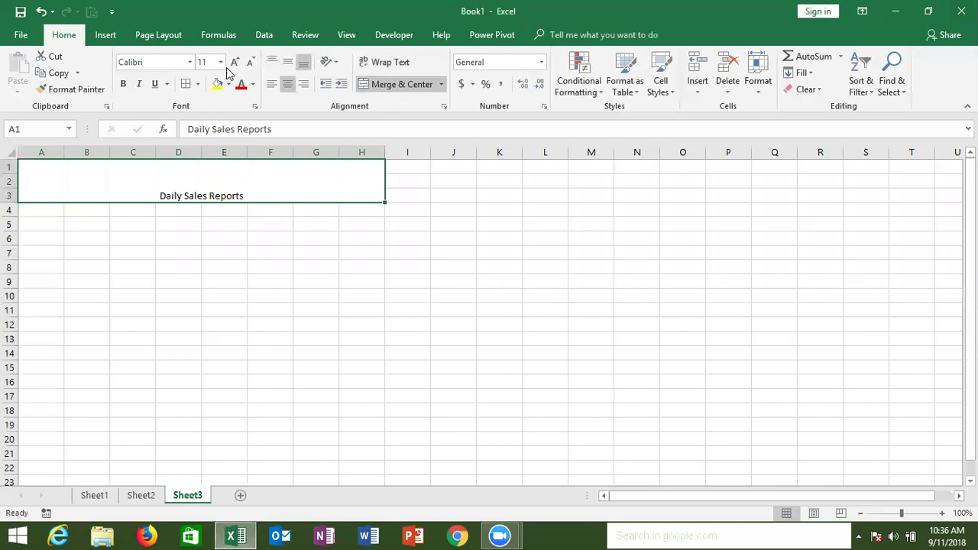
Enlarge the title font to 24 pt and underline it.
left_click(235, 63)
left_click(234, 62)
left_click(234, 63)
left_click(235, 62)
left_click(235, 63)
left_click(234, 63)
left_click(235, 63)
left_click(156, 85)
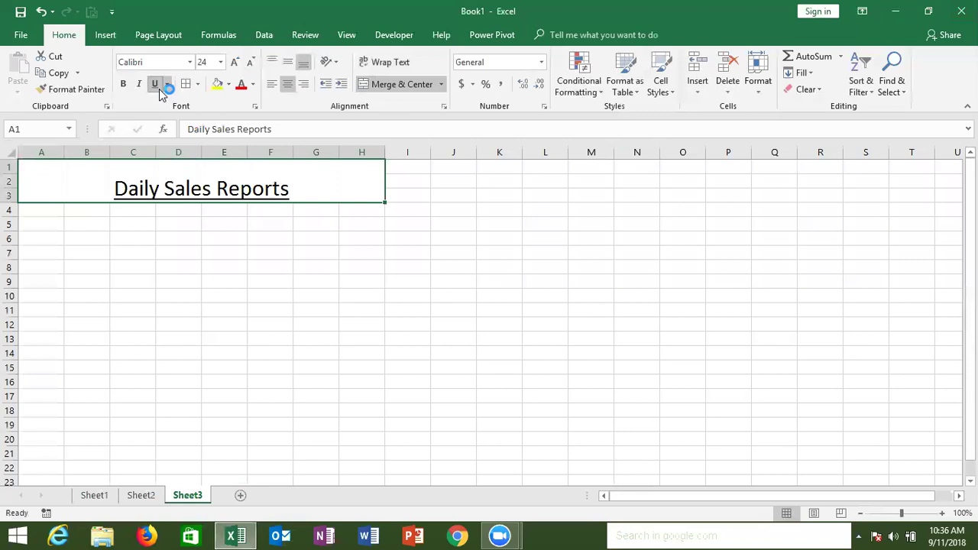
Enter the label 'Date' in A6 and the label 'Location' in E6.
left_click(42, 244)
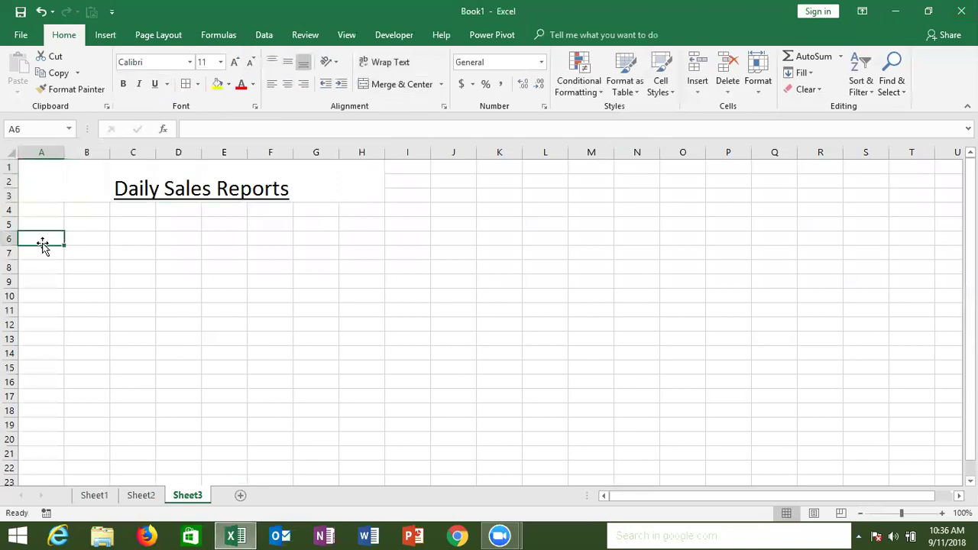
type("Date")
key("Right")
key("Right")
key("Right")
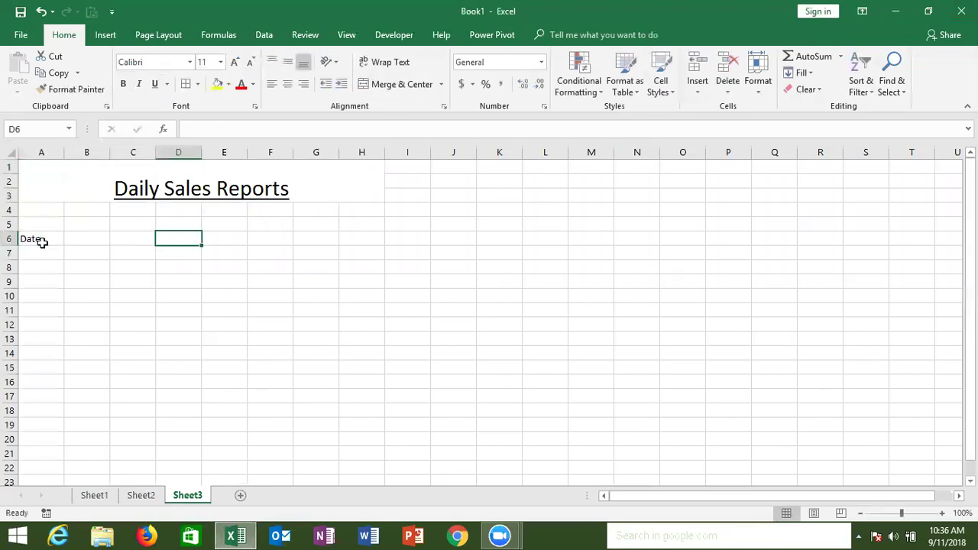
key("Right")
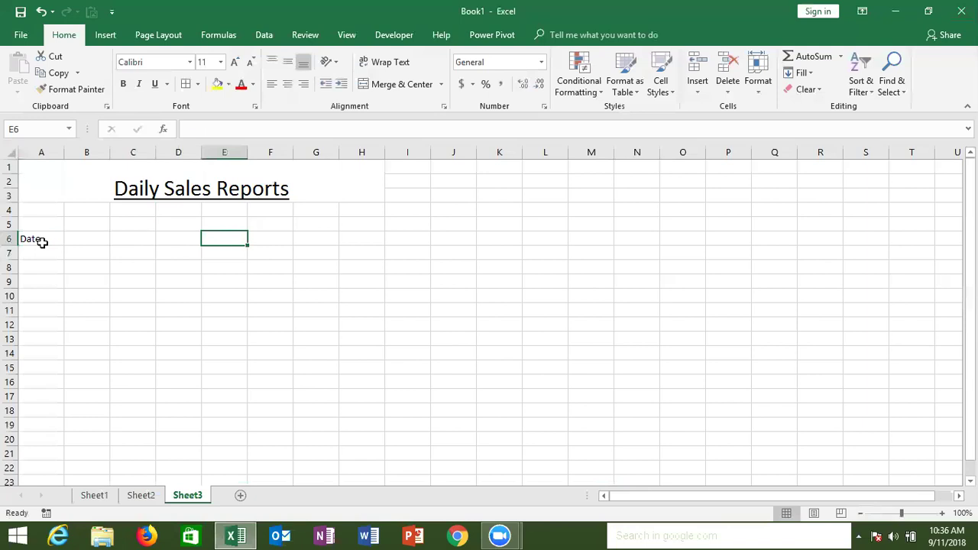
type("Location")
key("Return")
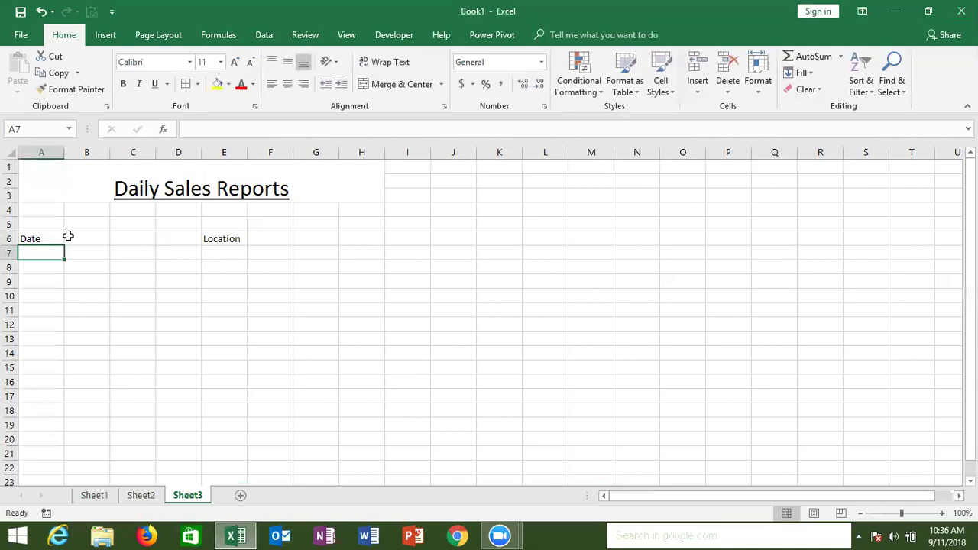
Add a bottom border under A6:B6 for the date field, then select E6:F6.
left_click_drag(43, 239, 80, 237)
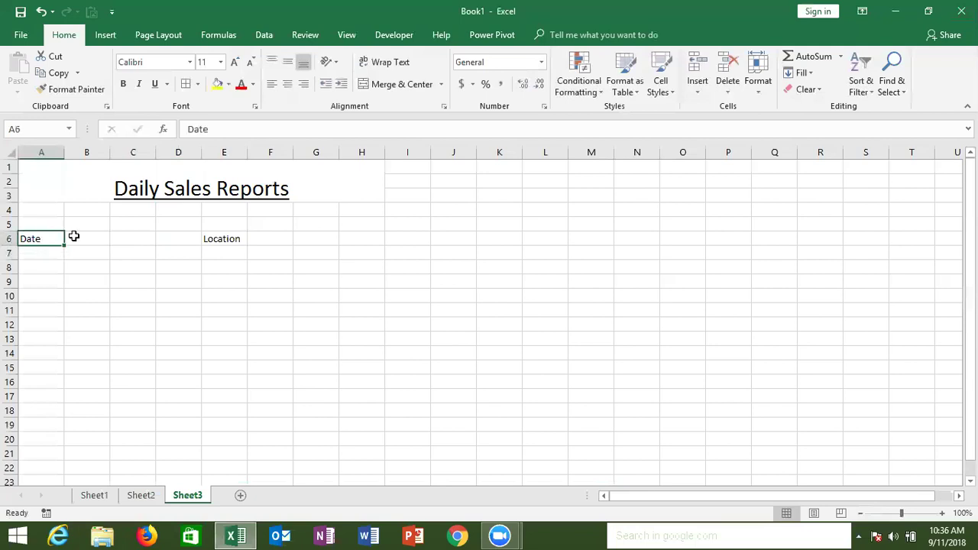
left_click(197, 84)
left_click(202, 121)
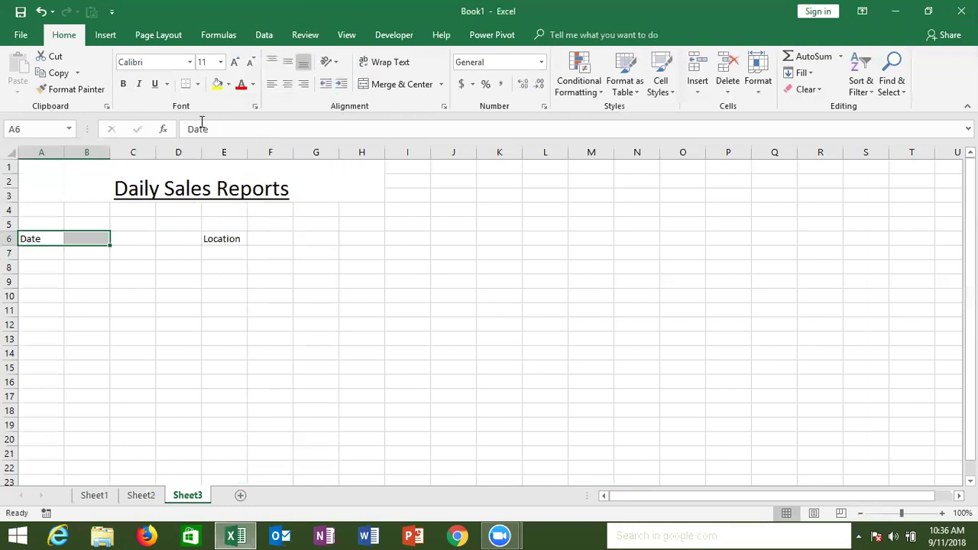
left_click(161, 282)
left_click_drag(205, 238, 268, 239)
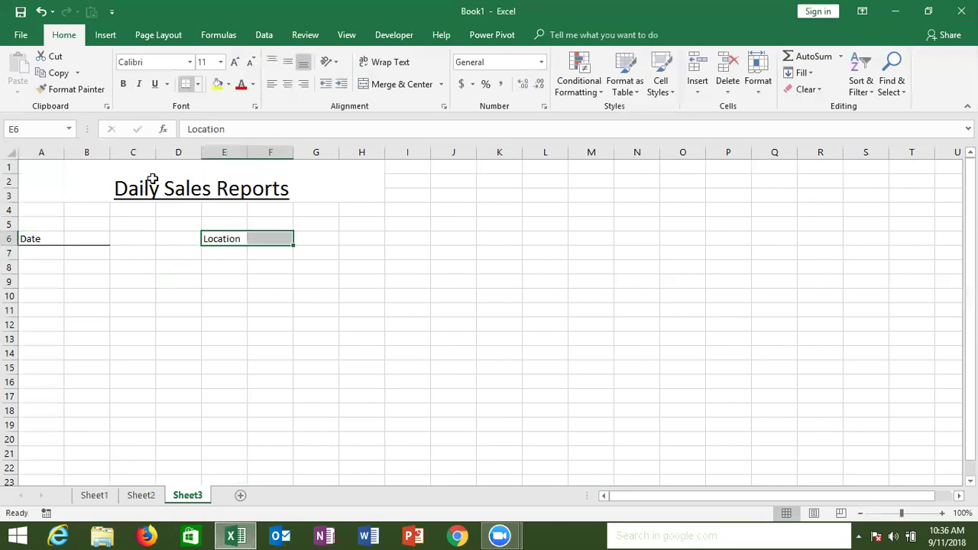
Enter the table headers Sr, Name, Dr, Cr and Balance across A9:E9.
left_click(52, 282)
type("Sr")
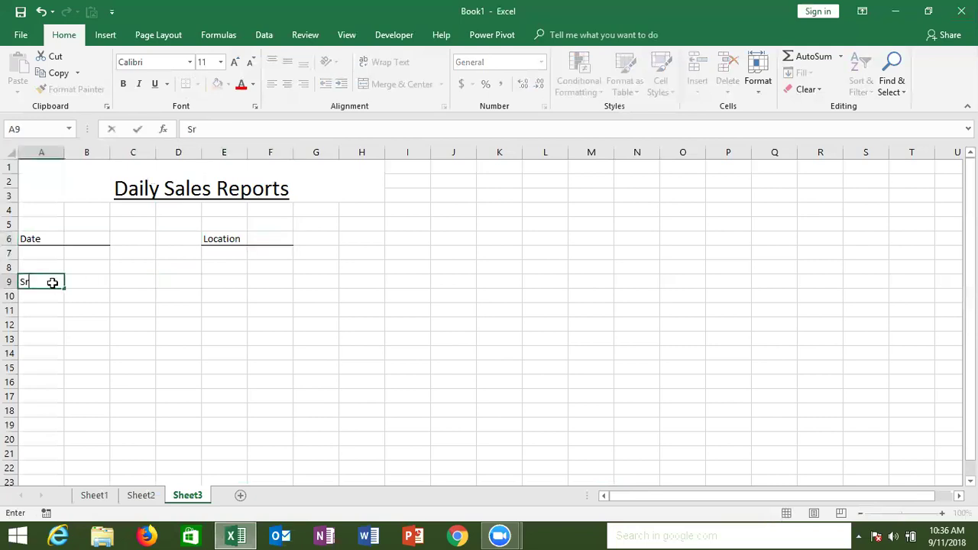
key("Tab")
type("NAm")
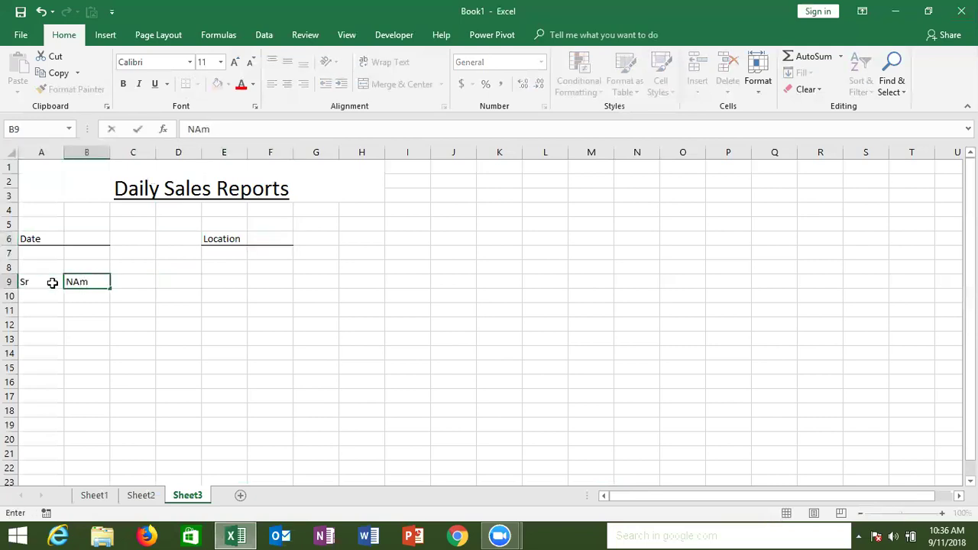
type("e")
key("Tab")
type("Dr")
key("Tab")
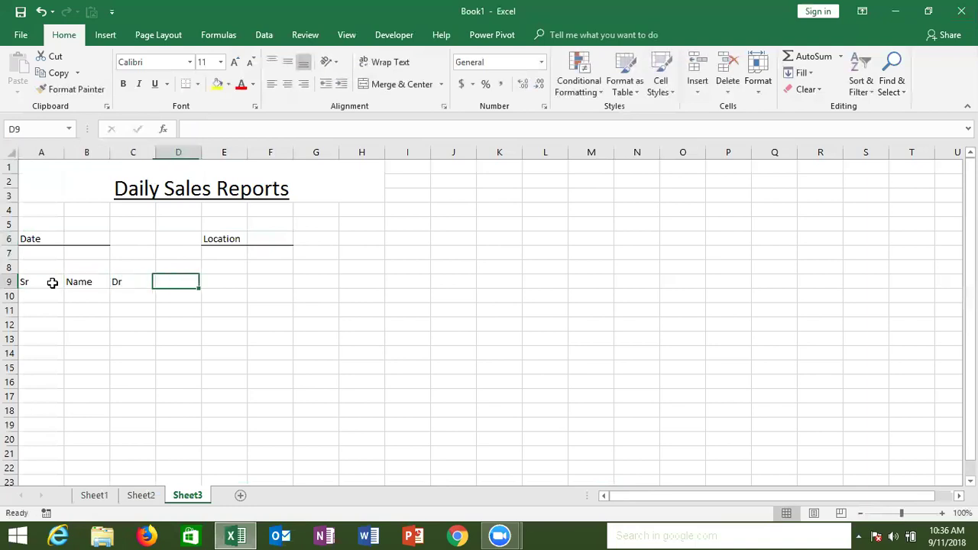
type("Cr")
key("Tab")
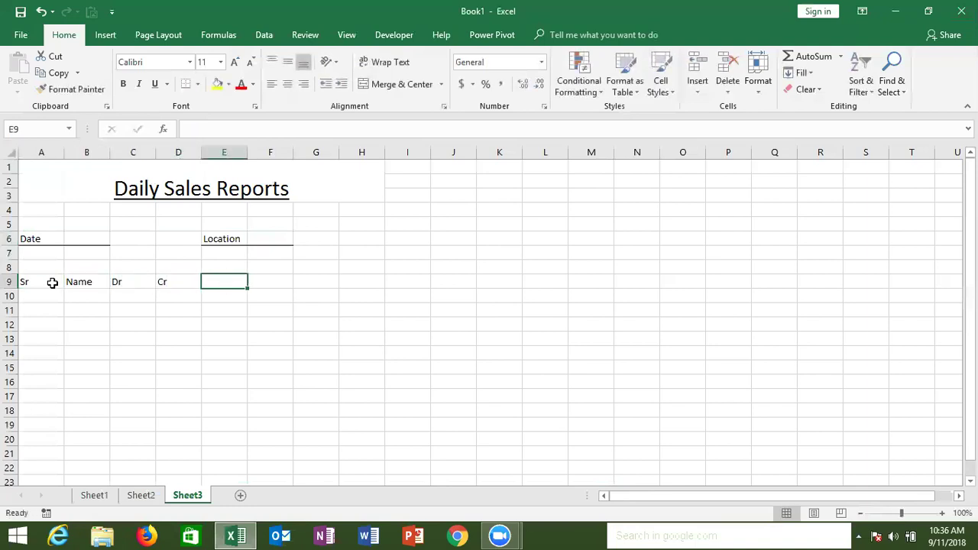
type("Balance")
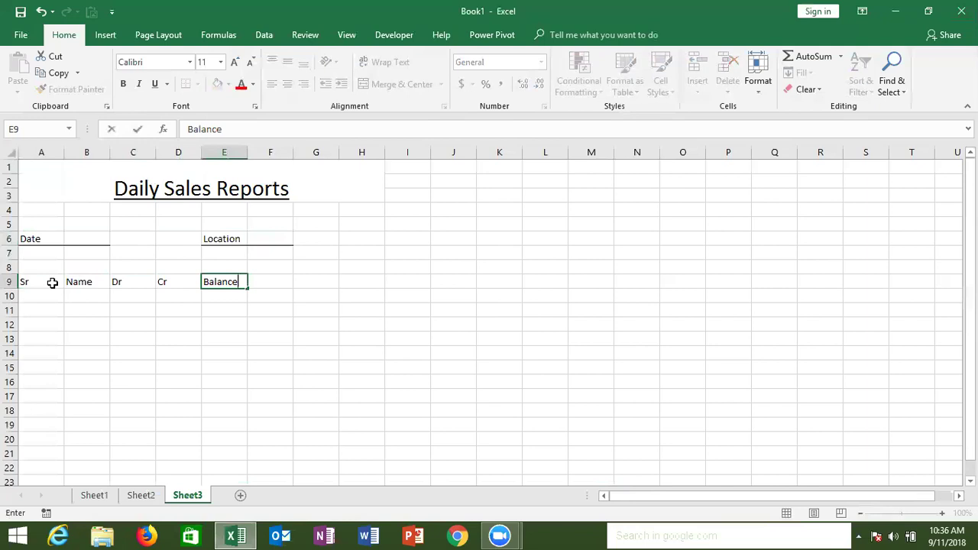
key("Return")
Apply All Borders to the table range A9:E21.
left_click(52, 282)
key("shift+Right")
key("shift+Right")
key("shift+Right")
key("shift+Down")
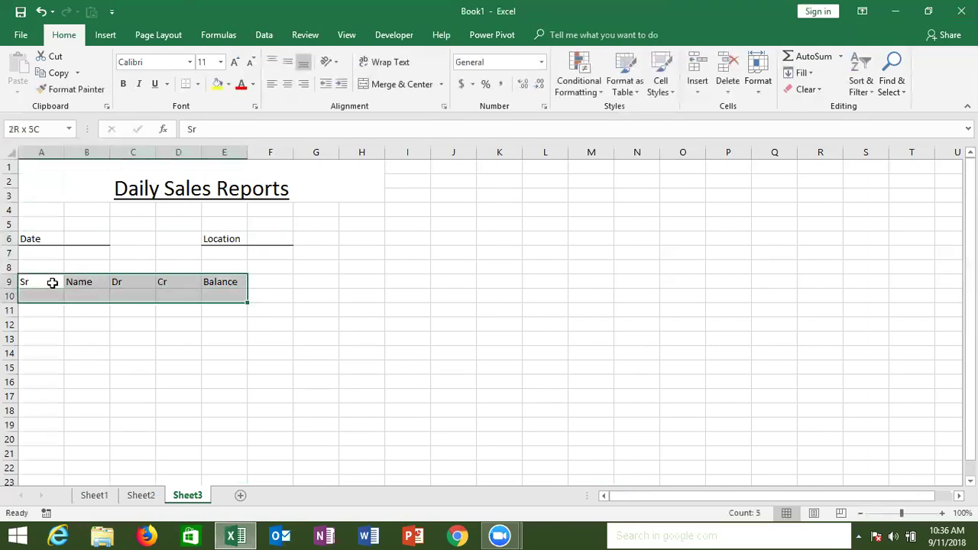
key("shift+Down")
key("shift+Down")
key("shift+Down")
key("shift+Down")
key("shift+Down")
key("shift+Down")
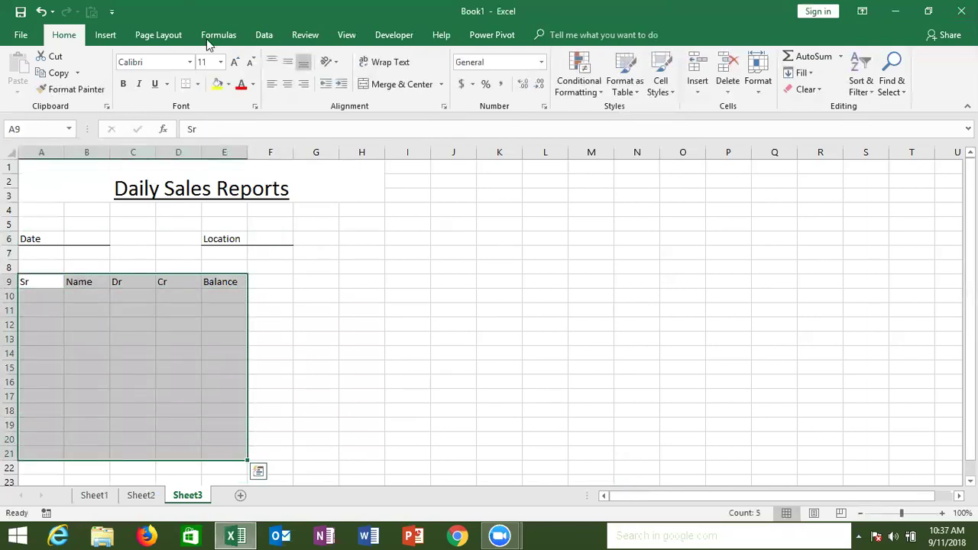
left_click(198, 84)
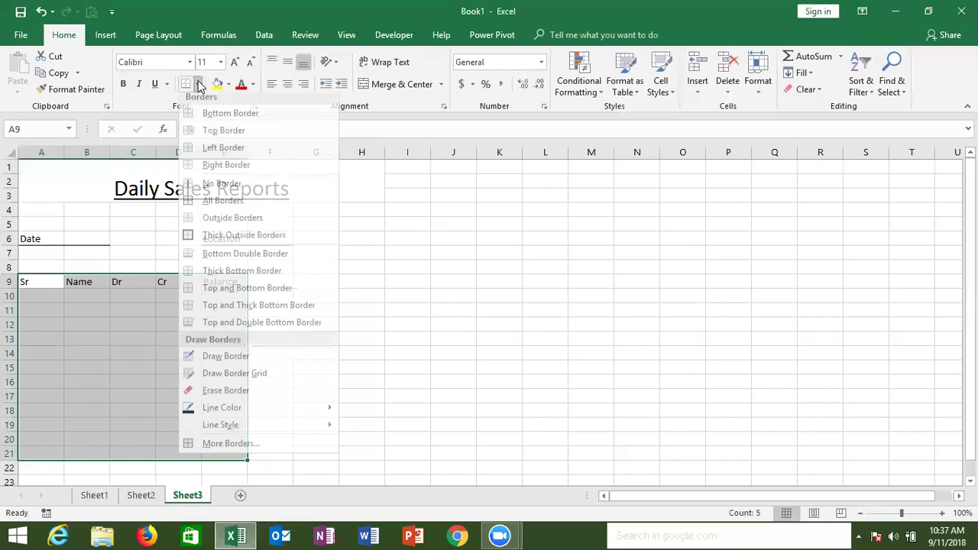
left_click(192, 207)
left_click(33, 470)
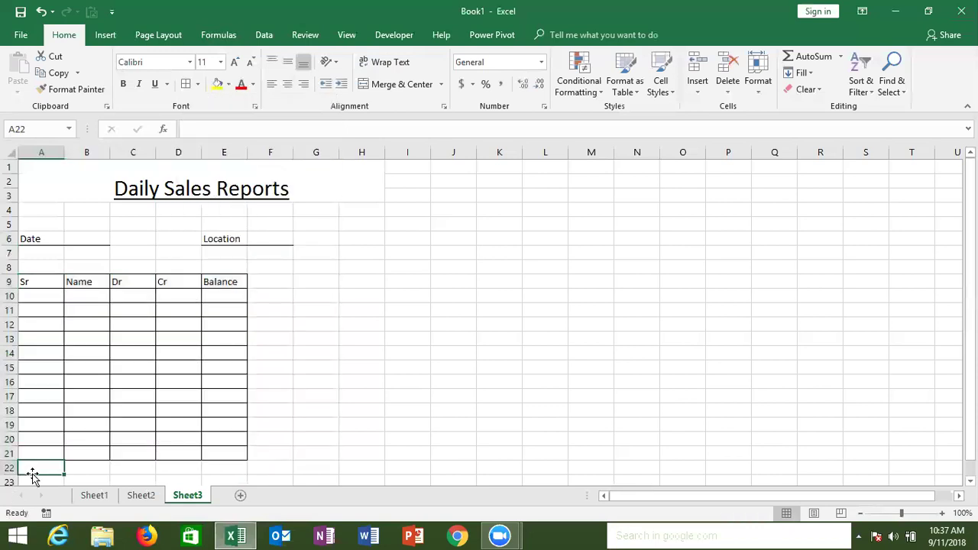
Add a 'Total' label in A22 with =SUM formulas for the Dr and Cr columns in C22 and D22.
type("Total")
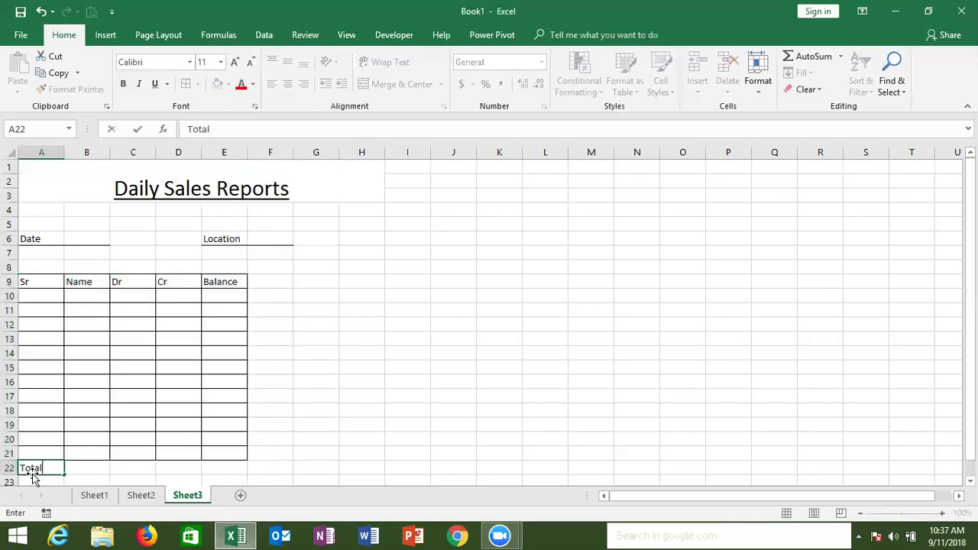
key("Tab")
key("Tab")
key("Tab")
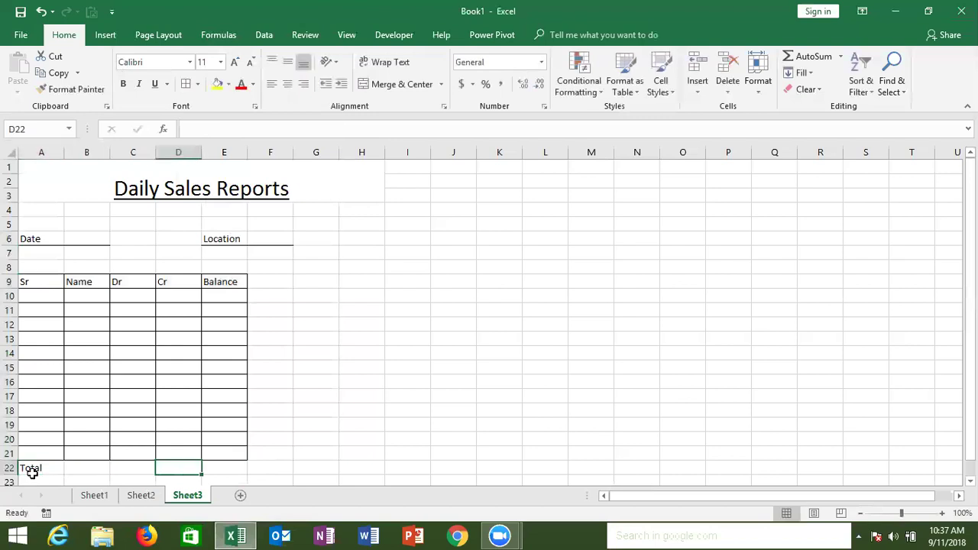
key("Left")
type("=sum(")
key("Up")
key("shift+Up")
key("shift+Up")
key("shift+Up")
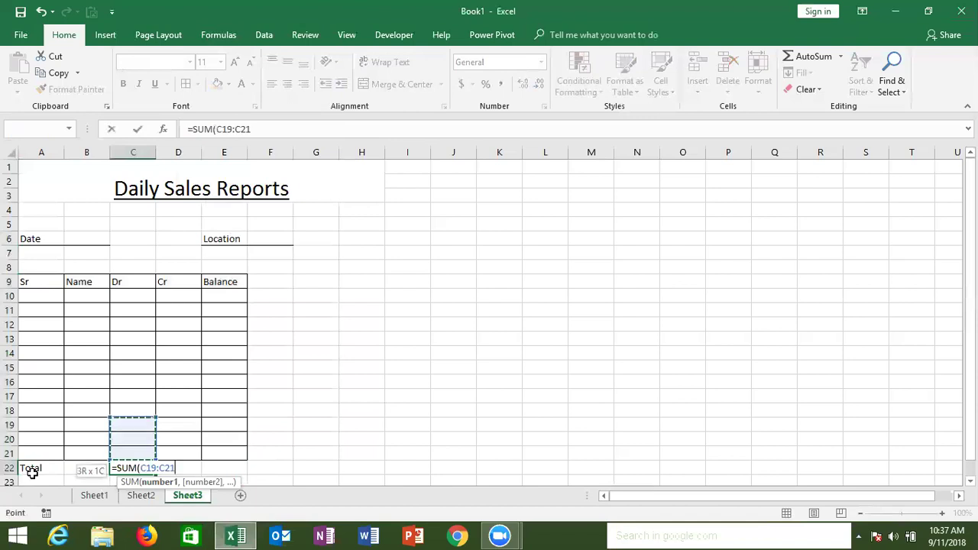
key("shift+Up")
key("shift+Up")
key("shift+Up")
key("Tab")
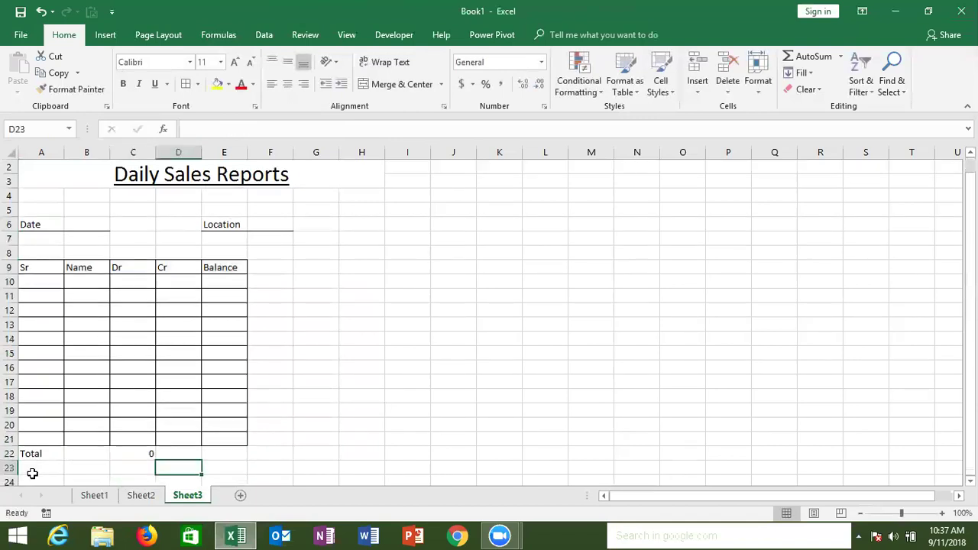
key("ctrl+r")
key("Down")
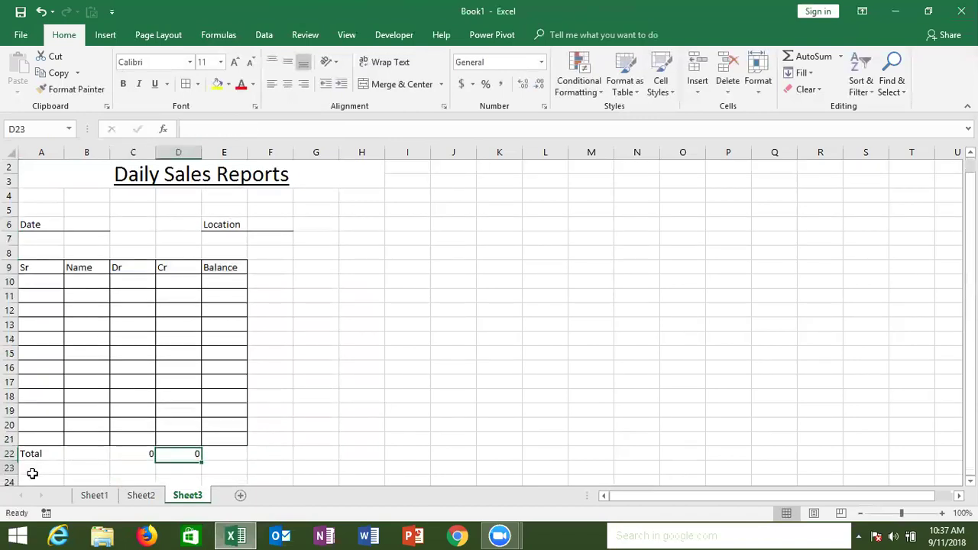
key("Down")
key("Down")
key("Down")
Enter the label 'Signature' in A25 and select A27:B27 for the signature line.
key("Left")
left_click(32, 474)
key("Up")
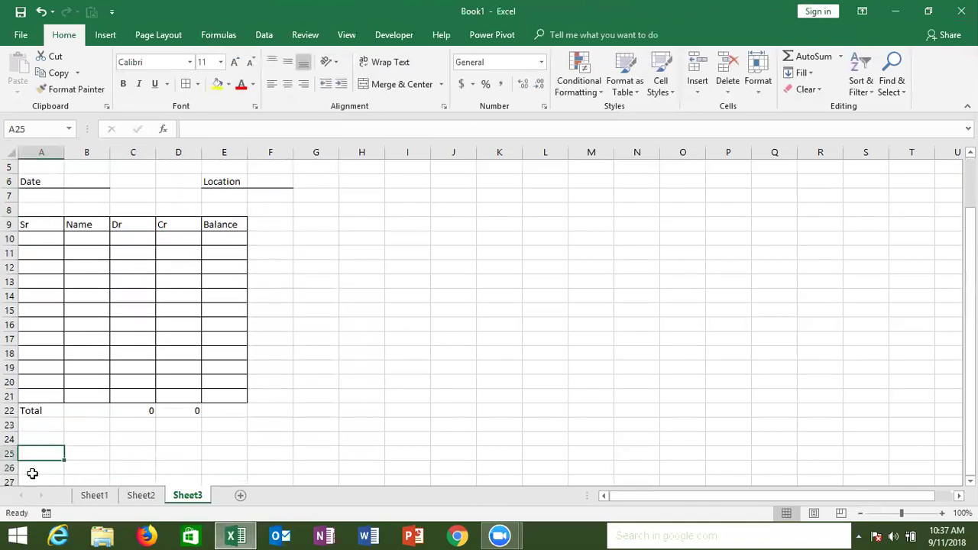
type("Signature")
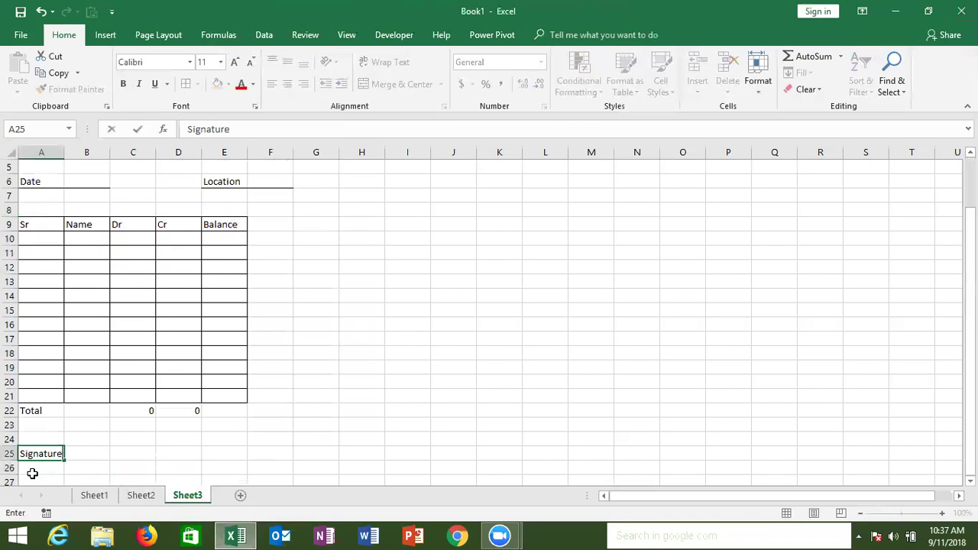
key("Return")
left_click_drag(32, 475, 32, 472)
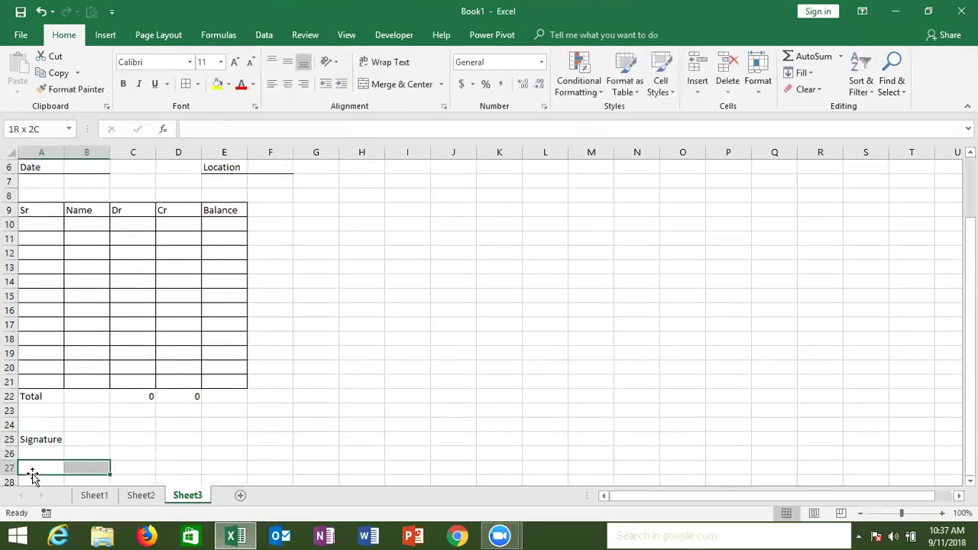
Draw a bottom-border signature line beneath A27:B27.
left_click(198, 84)
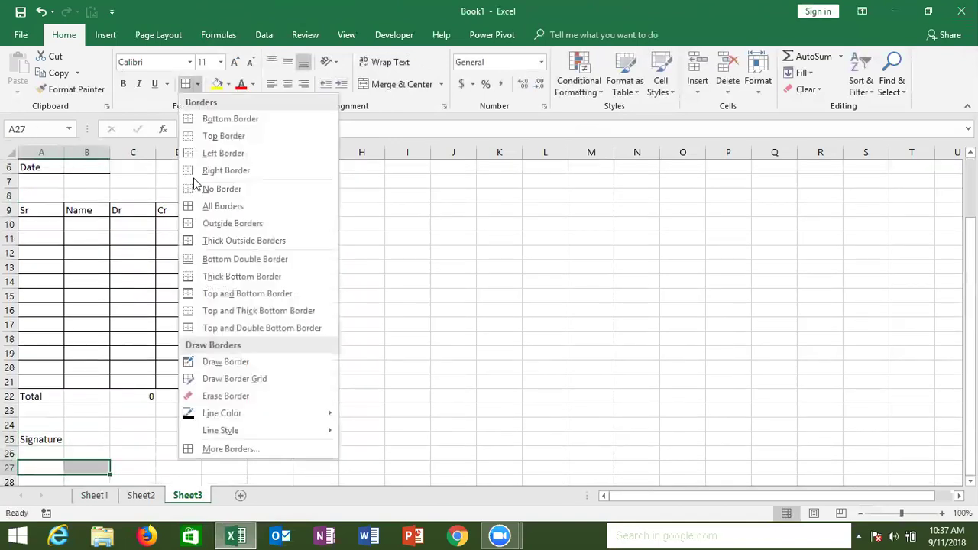
left_click(212, 120)
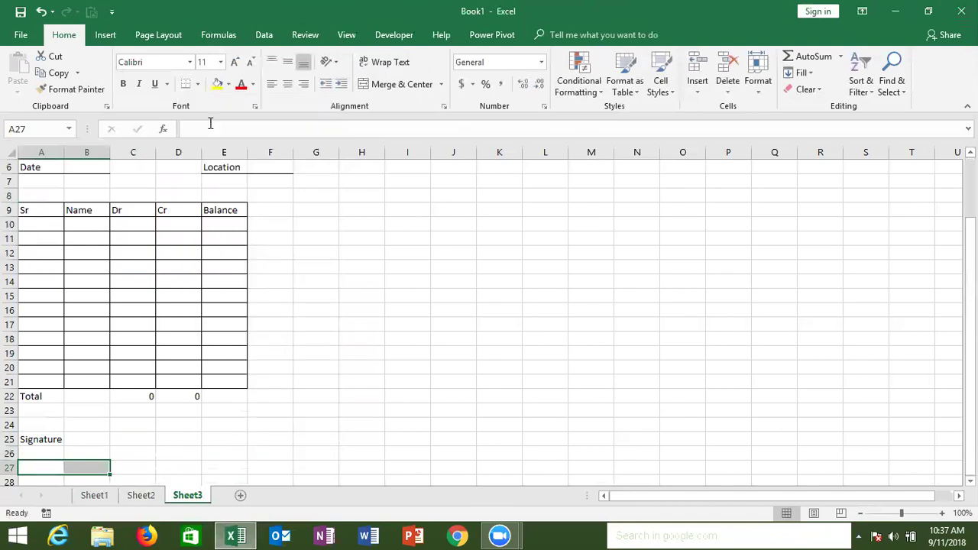
left_click(235, 351)
Return to the top of the sheet and turn off gridline view from Page Layout.
key("Up")
key("ctrl+Home")
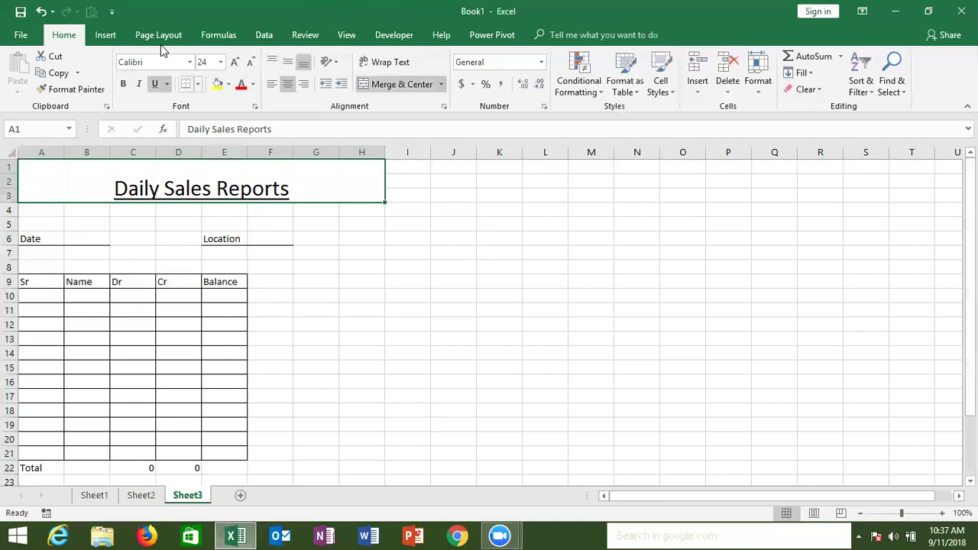
left_click(160, 44)
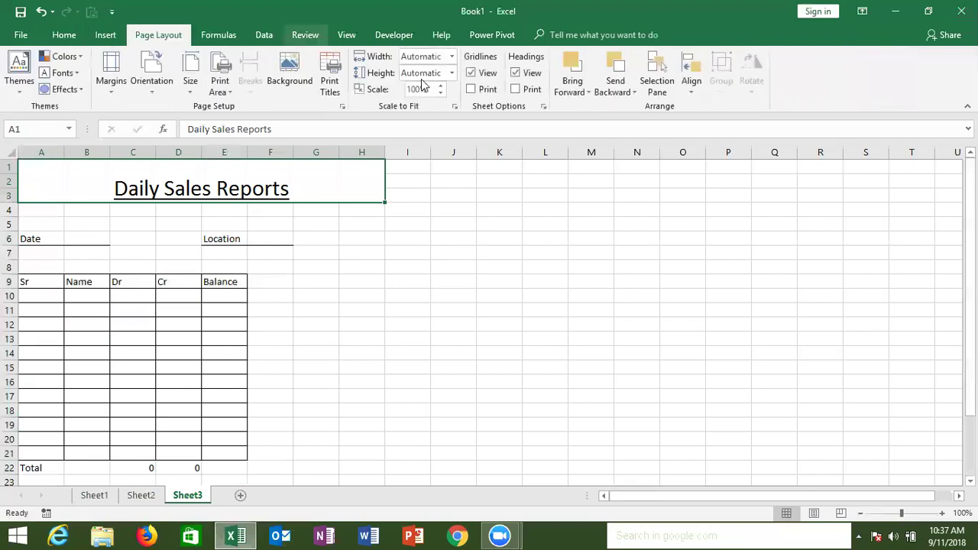
left_click(471, 73)
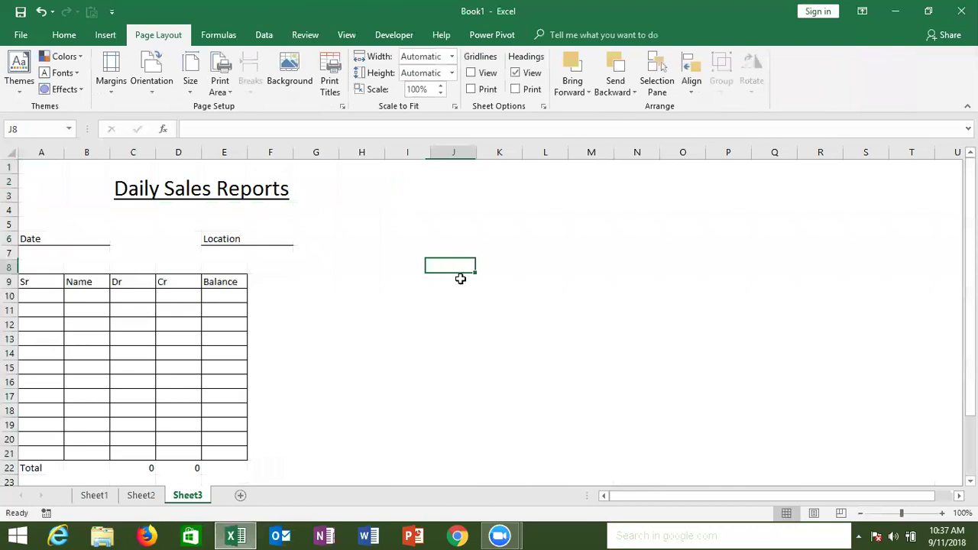
left_click_drag(453, 267, 510, 314)
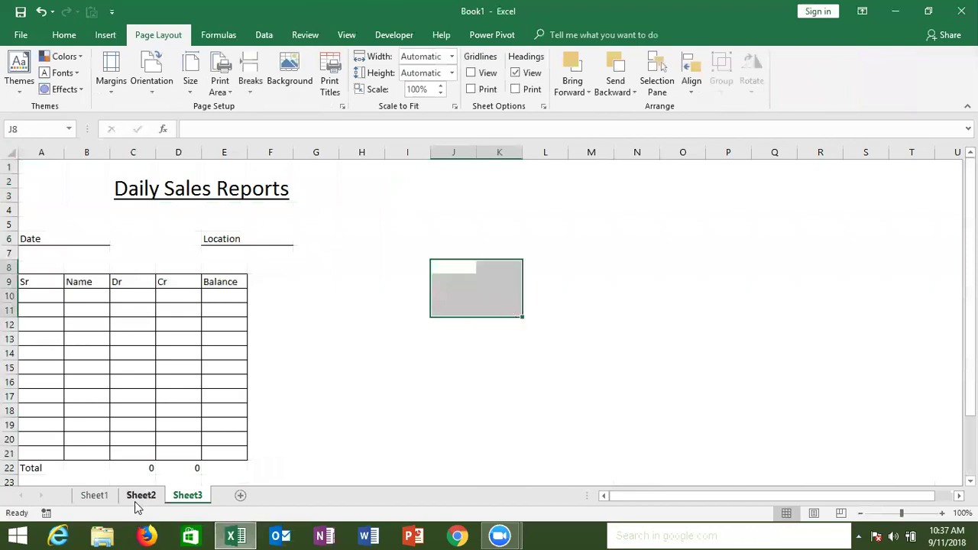
Group Sheet1 and Sheet2 and permanently delete them, leaving only Sheet3.
left_click(137, 496)
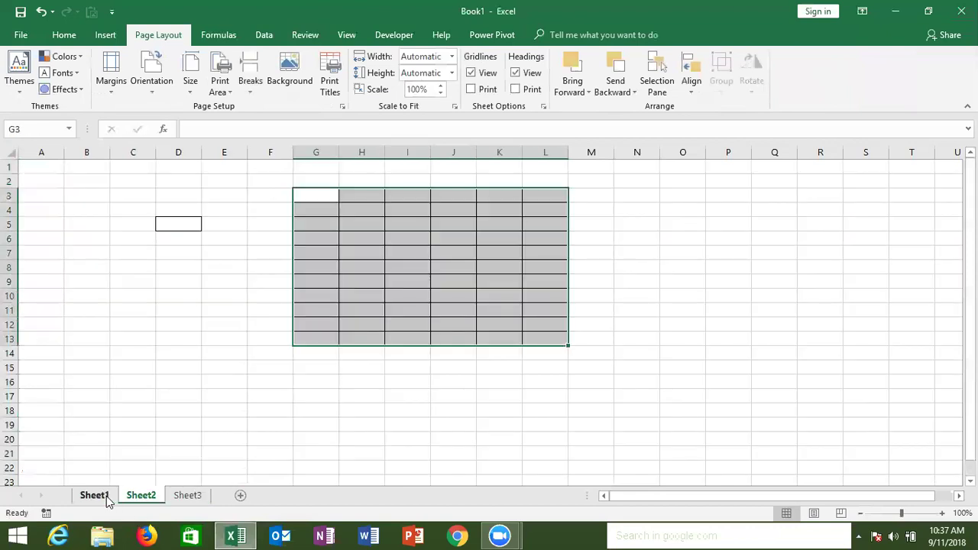
left_click(106, 496)
left_click(132, 496, "ctrl")
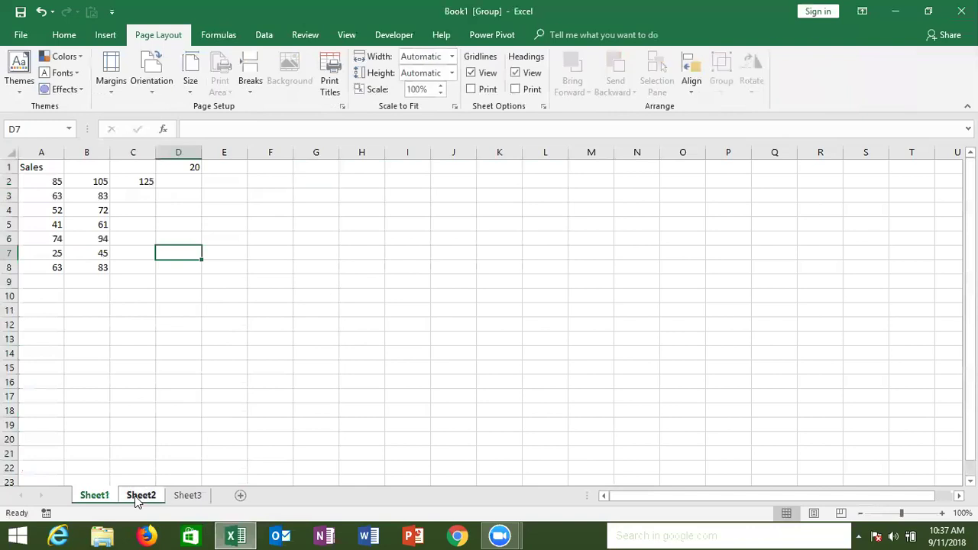
right_click(138, 496)
left_click(176, 329)
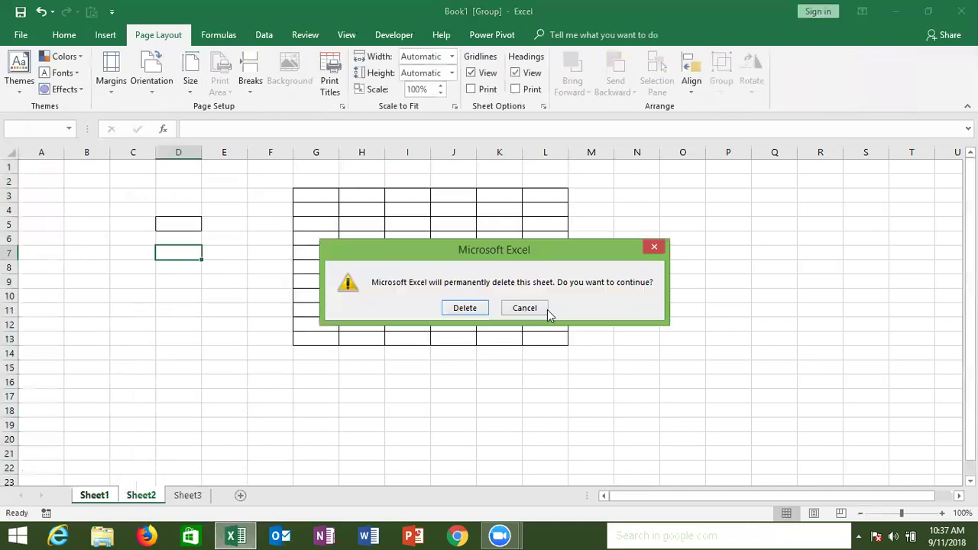
left_click(466, 308)
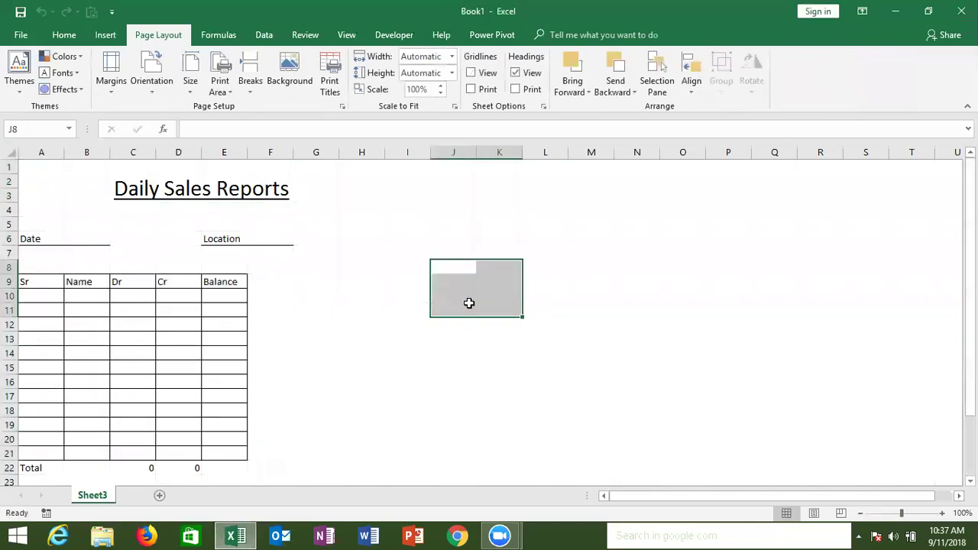
left_click(158, 346)
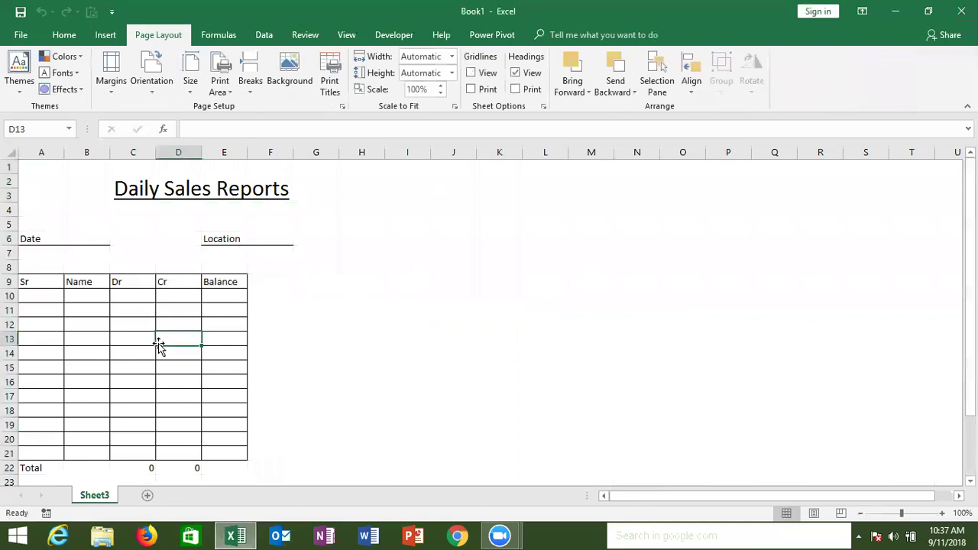
Review the form by selecting the data rows A10:E21 and checking cells B6 and E6.
left_click(55, 301)
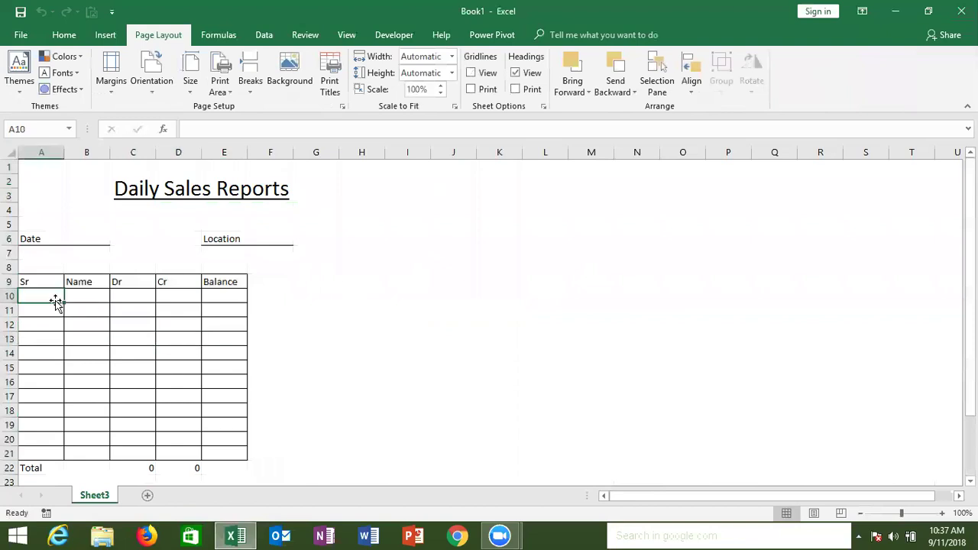
key("shift+Right")
key("shift+Right")
key("shift+Right")
key("shift+Right")
key("shift+Right")
key("shift+Left")
key("shift+Down")
key("shift+Down")
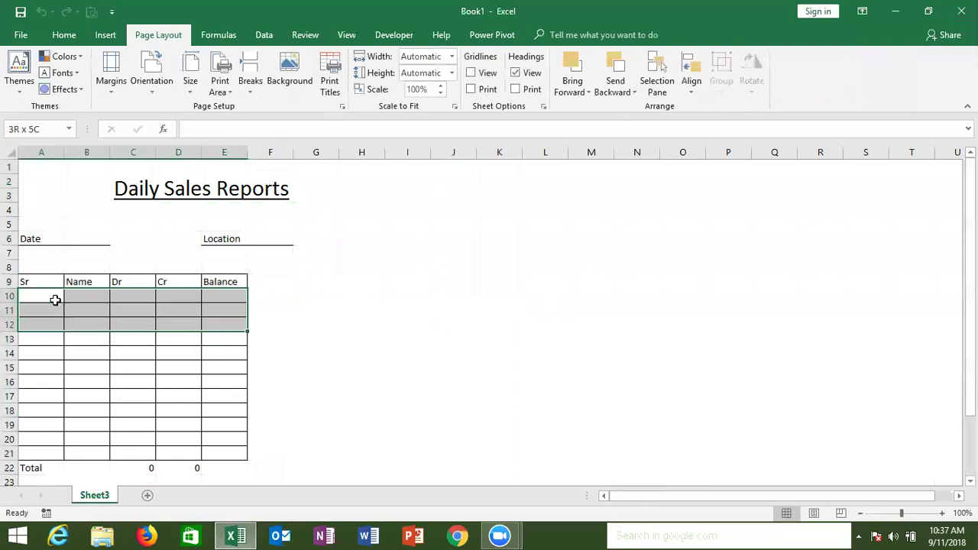
key("shift+Down")
key("shift+Down")
key("shift+Down")
key("shift+Down")
key("shift+Down")
left_click_drag(55, 300, 229, 453)
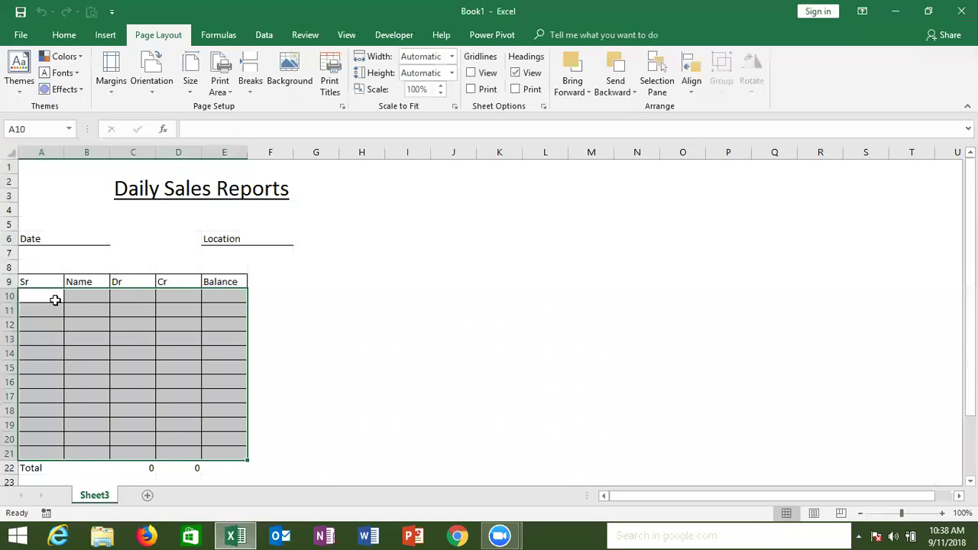
left_click(69, 237)
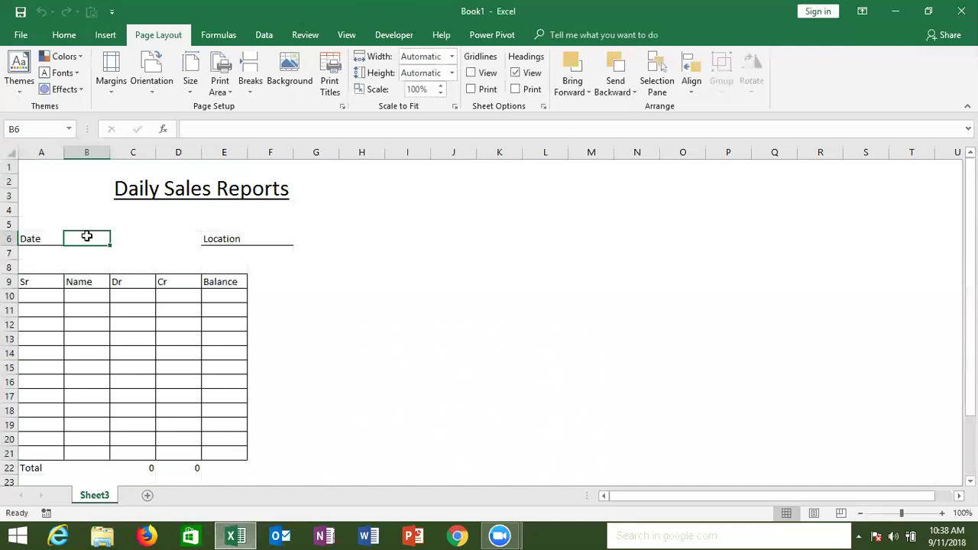
left_click(239, 238)
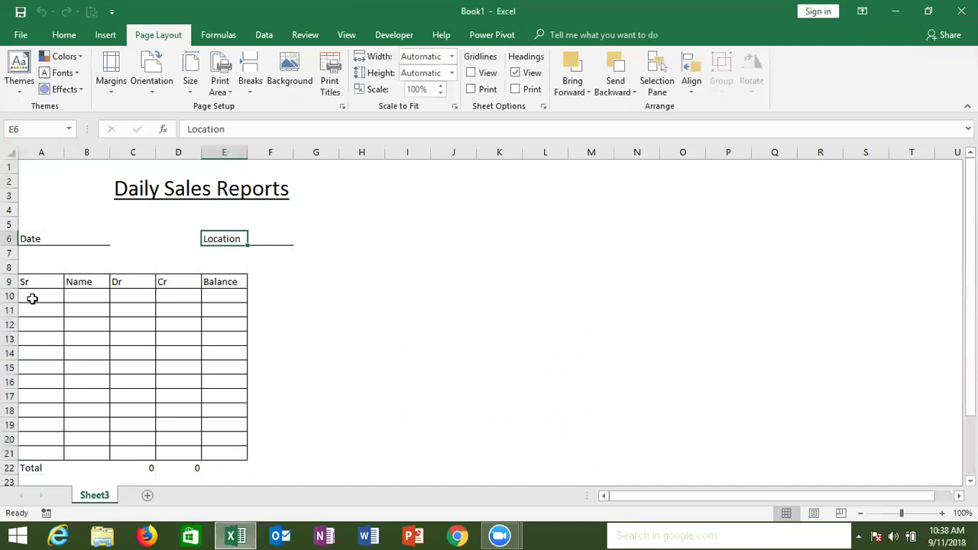
left_click_drag(32, 299, 212, 454)
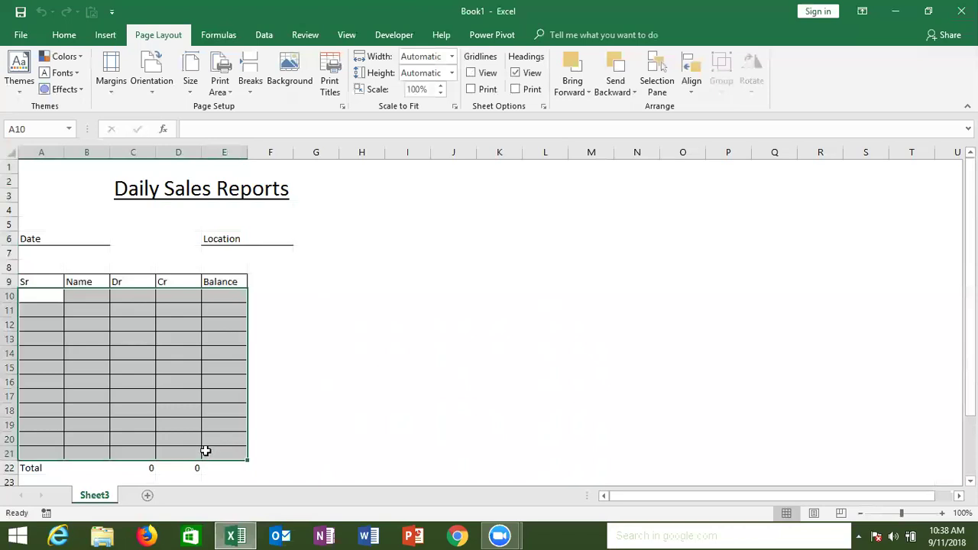
Save the workbook as Excel Template 'Sales' on the Desktop, then show the desktop.
left_click(23, 36)
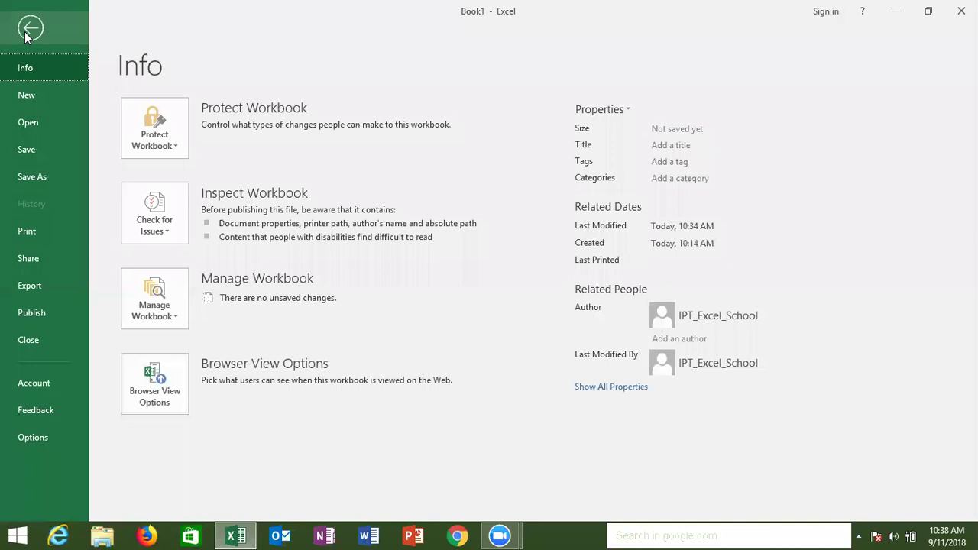
left_click(49, 175)
left_click(168, 268)
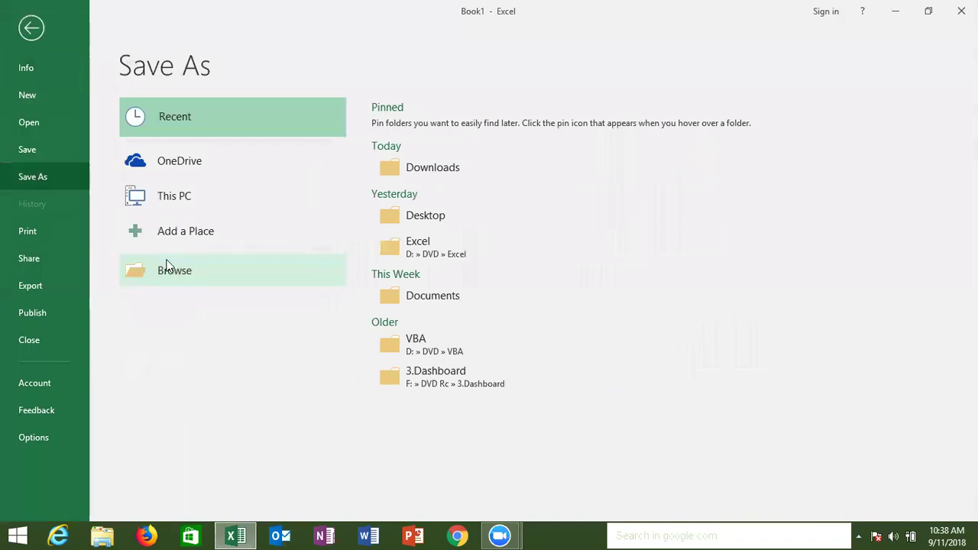
left_click(193, 271)
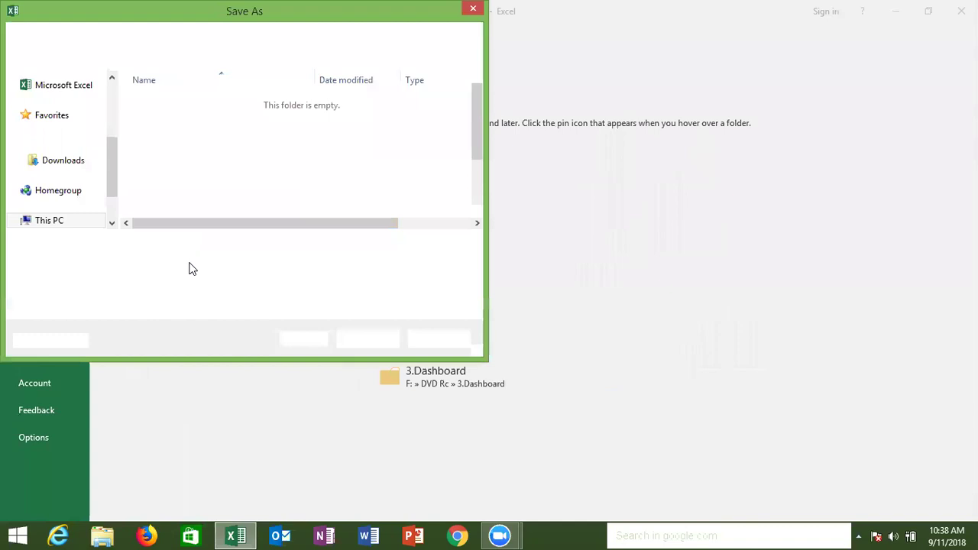
left_click(193, 267)
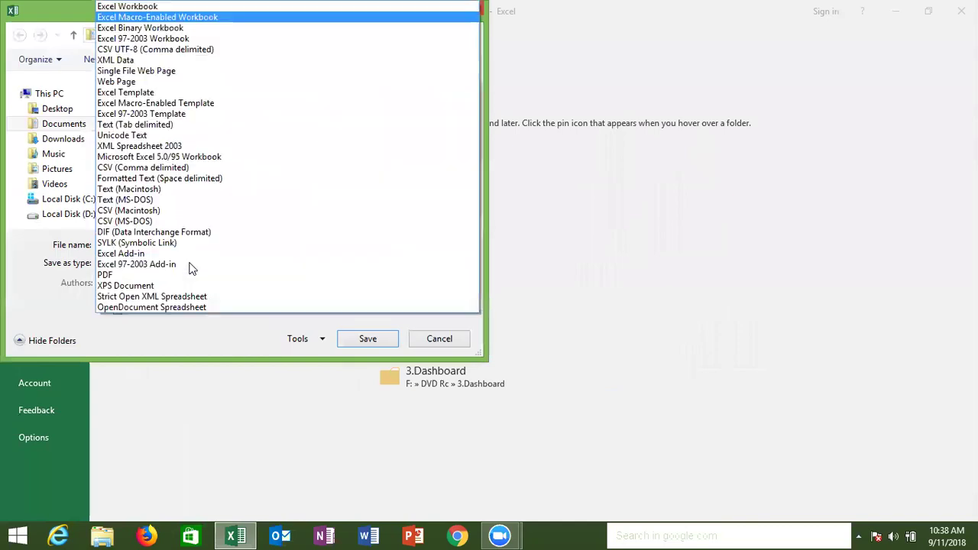
left_click(146, 91)
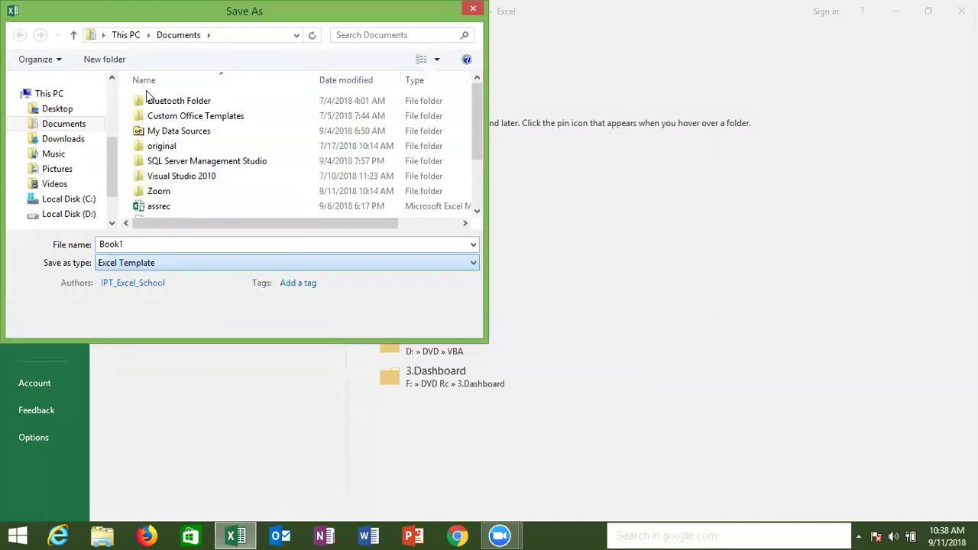
left_click(71, 109)
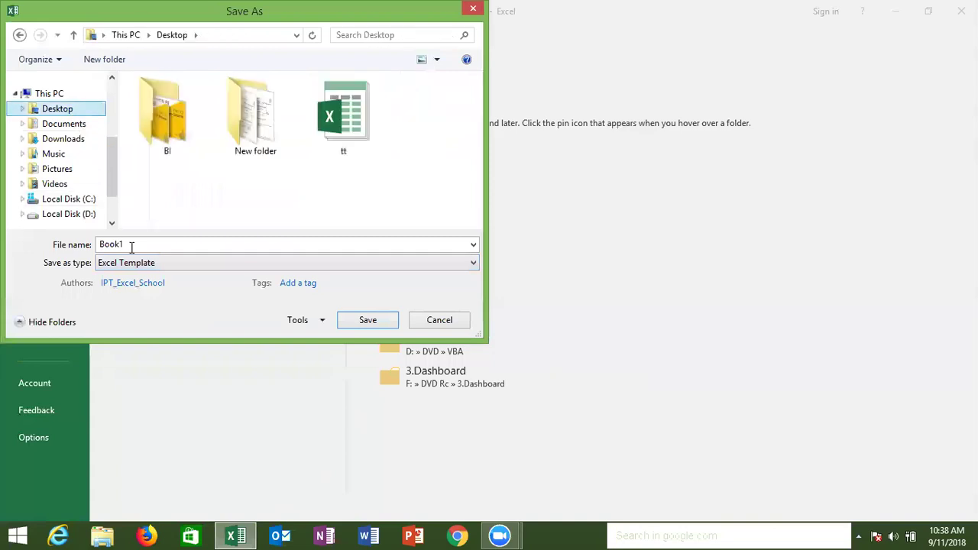
double_click(131, 244)
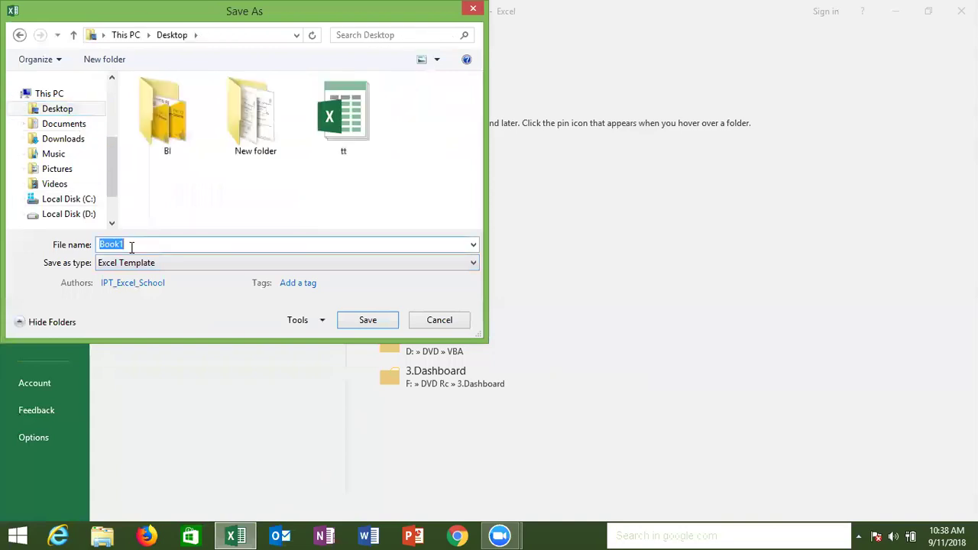
type("Sales")
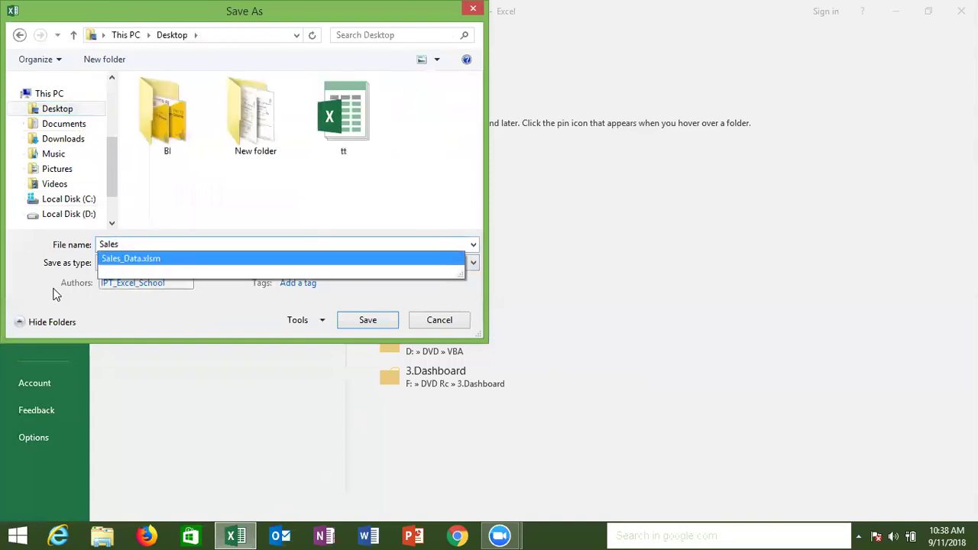
left_click(56, 295)
left_click(375, 322)
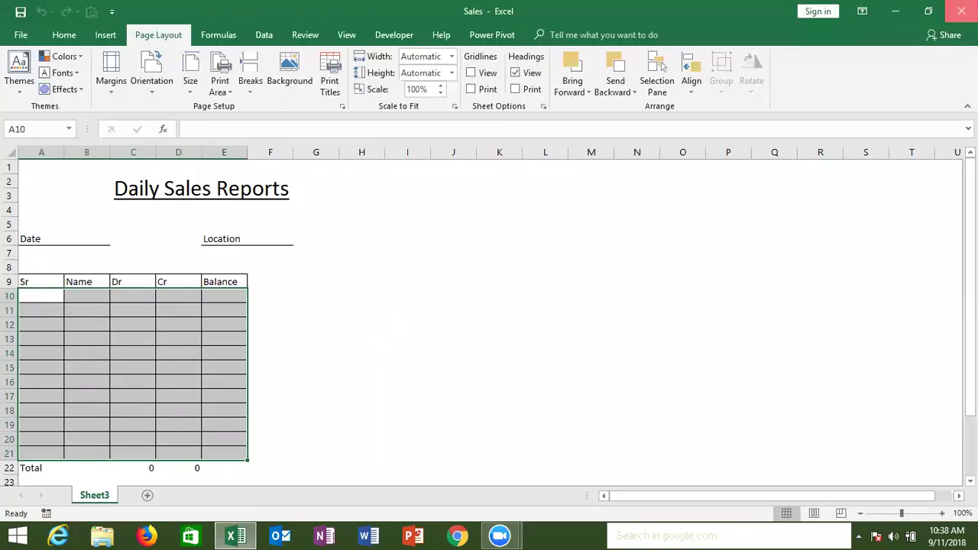
key("super+d")
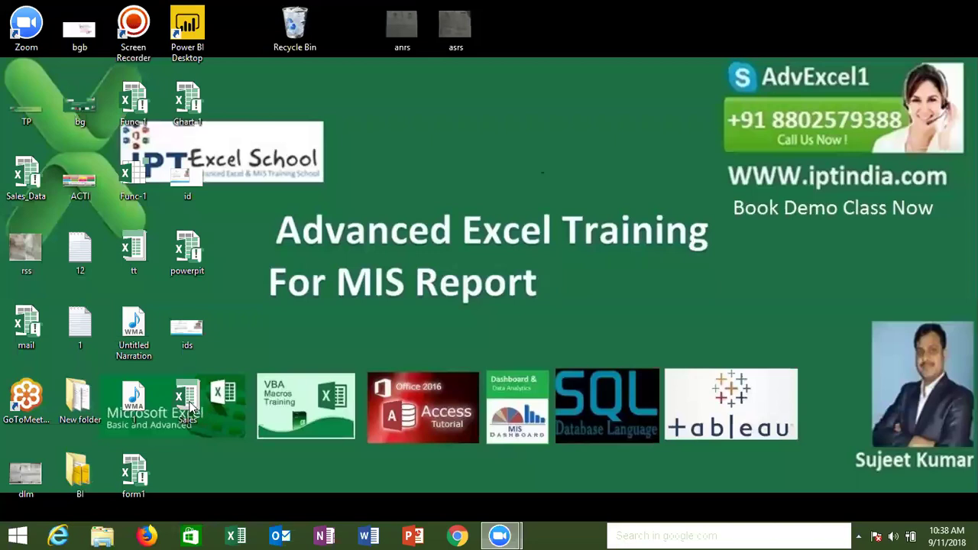
Move the Sales template icon to the desktop centre and double-click it to open Sales1.
left_click_drag(191, 409, 565, 184)
left_click_drag(518, 123, 598, 210)
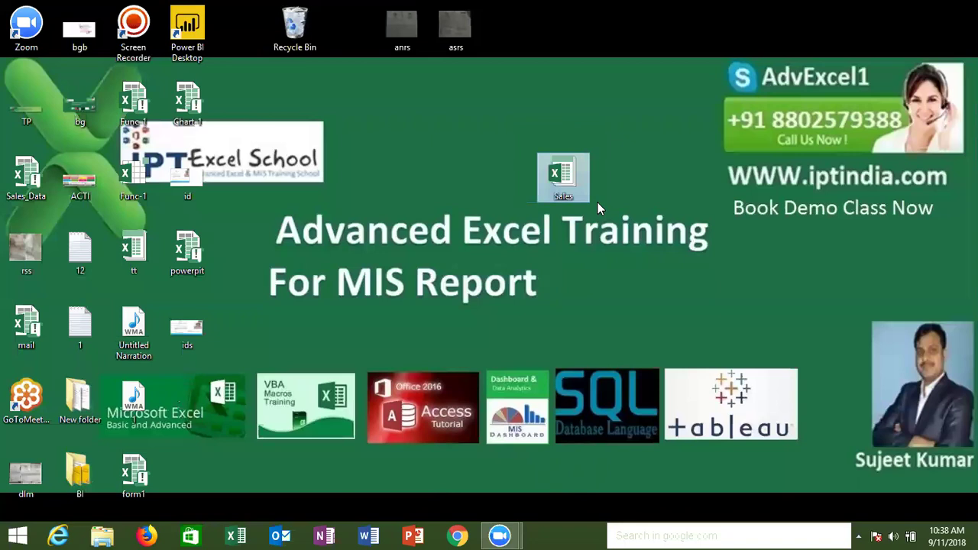
double_click(565, 175)
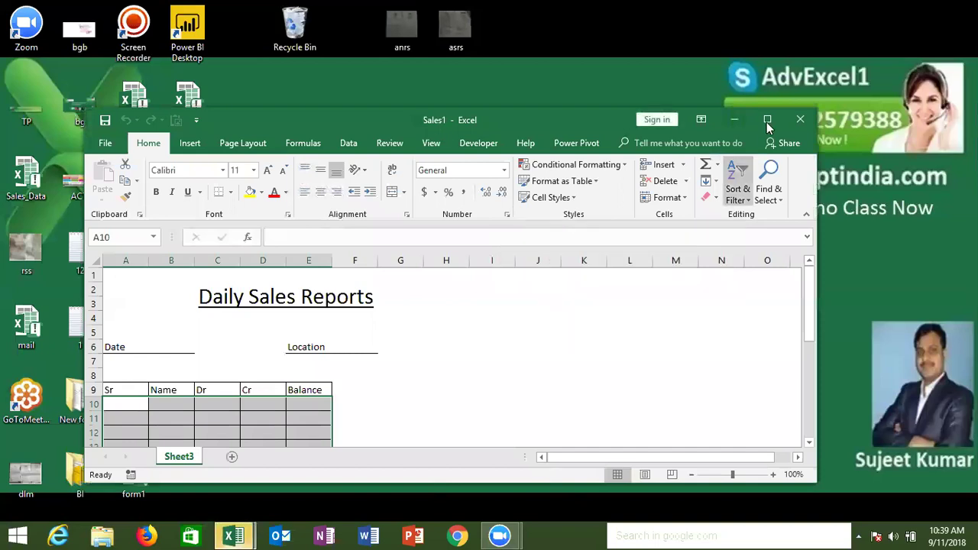
Maximize Sales1, select A10:E20, cancel out of Save As, and return to the desktop.
key("super+Up")
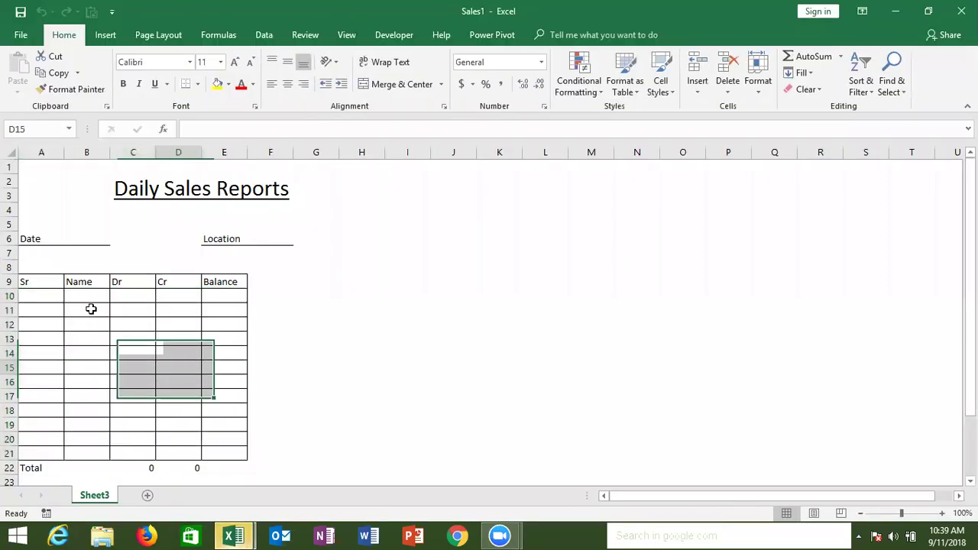
left_click(178, 367)
left_click_drag(41, 296, 212, 440)
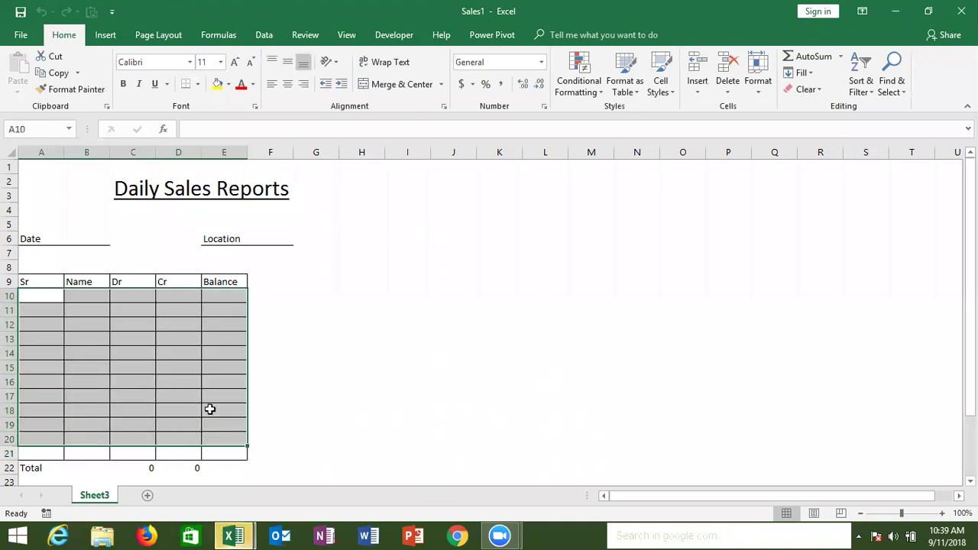
left_click(21, 36)
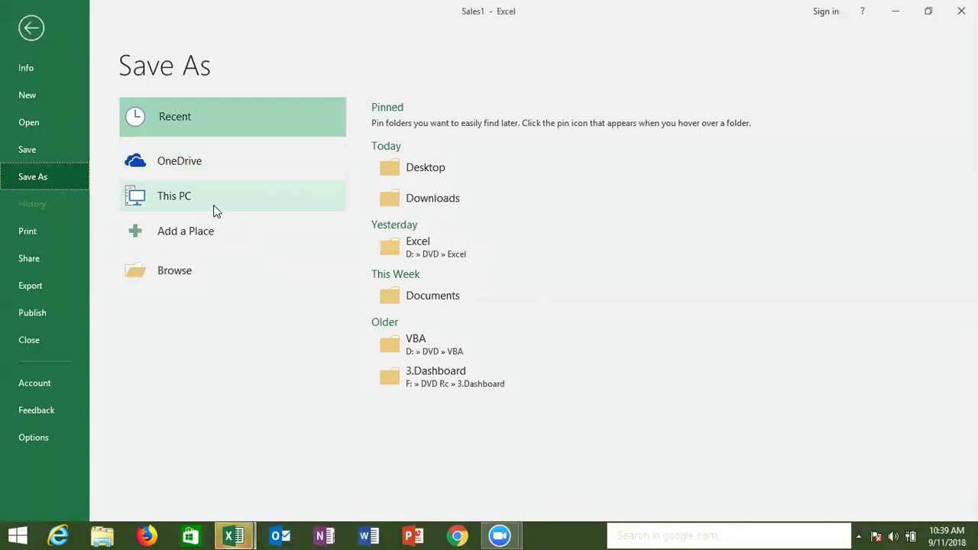
key("Escape")
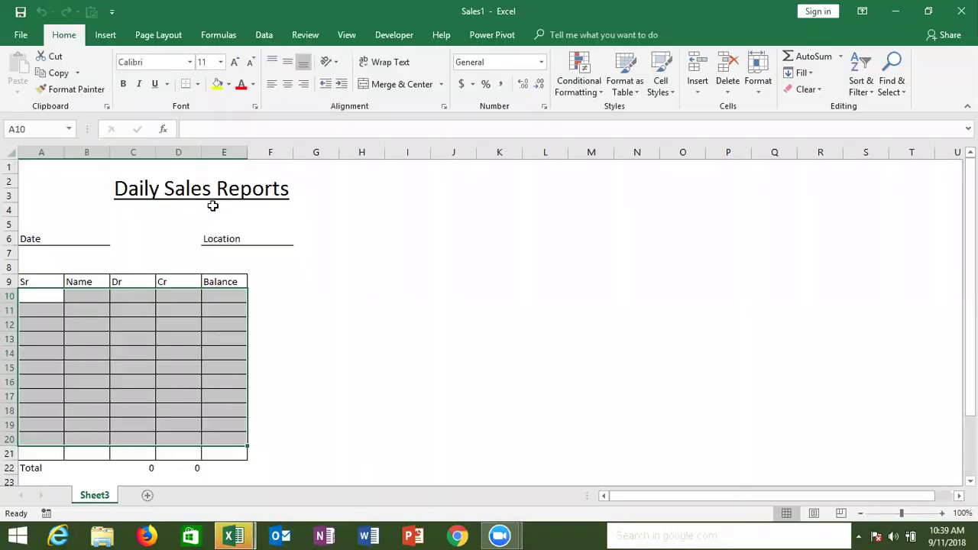
key("super+d")
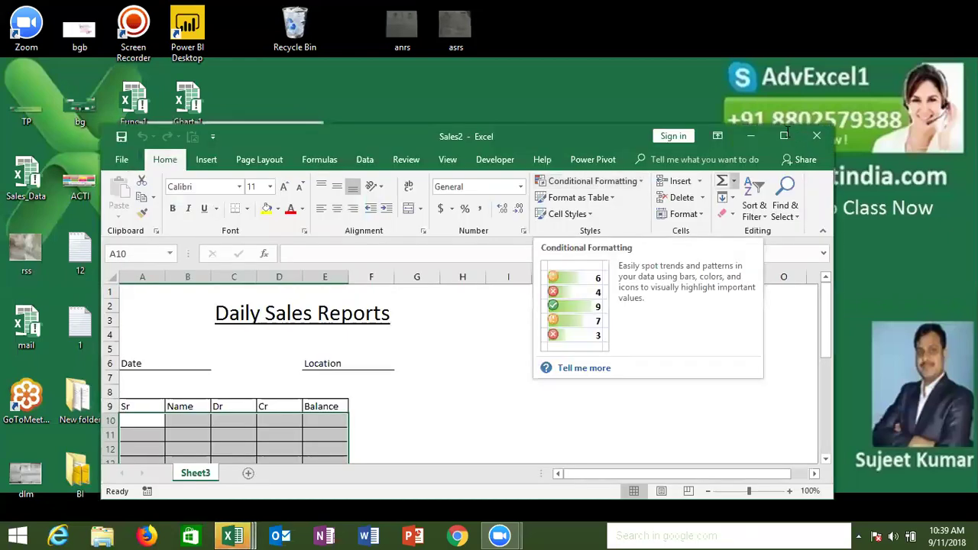
Maximize the Sales2 window, then minimize it to the taskbar.
left_click(784, 135)
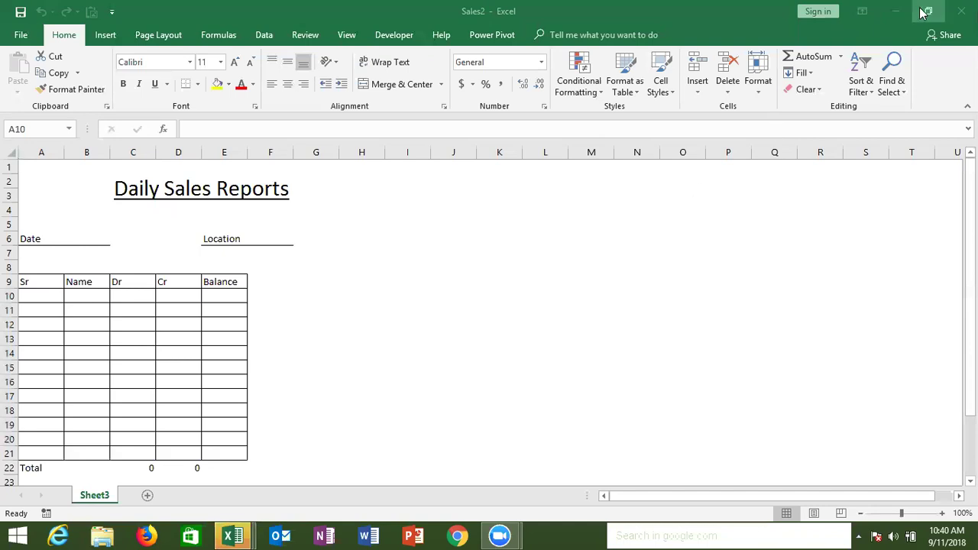
left_click(897, 15)
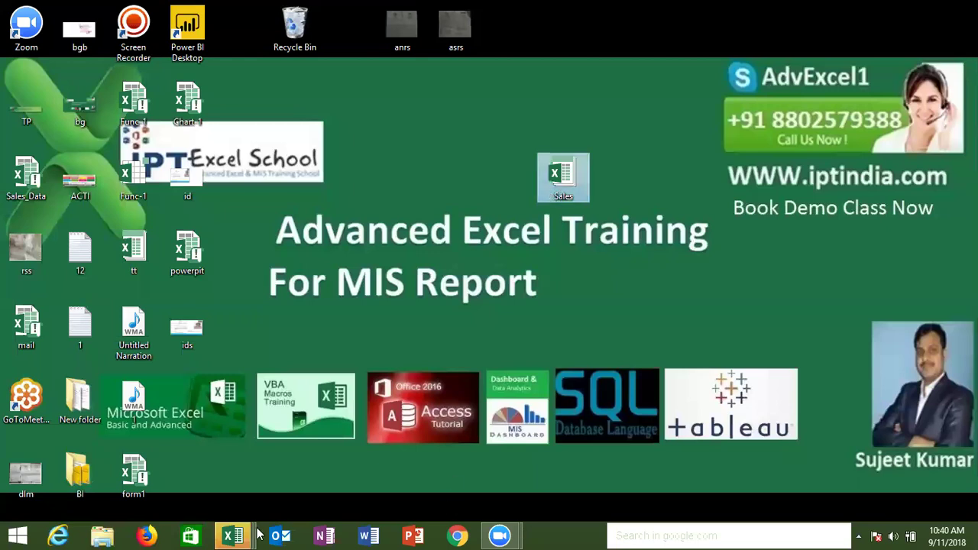
Bring up the Sales2 workbook from the taskbar and close it.
mouse_move(238, 535)
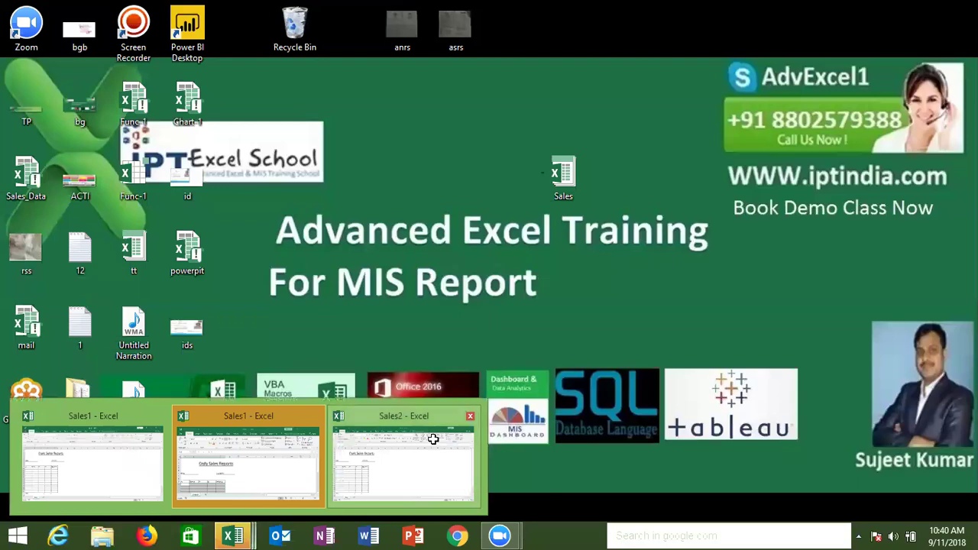
left_click(433, 440)
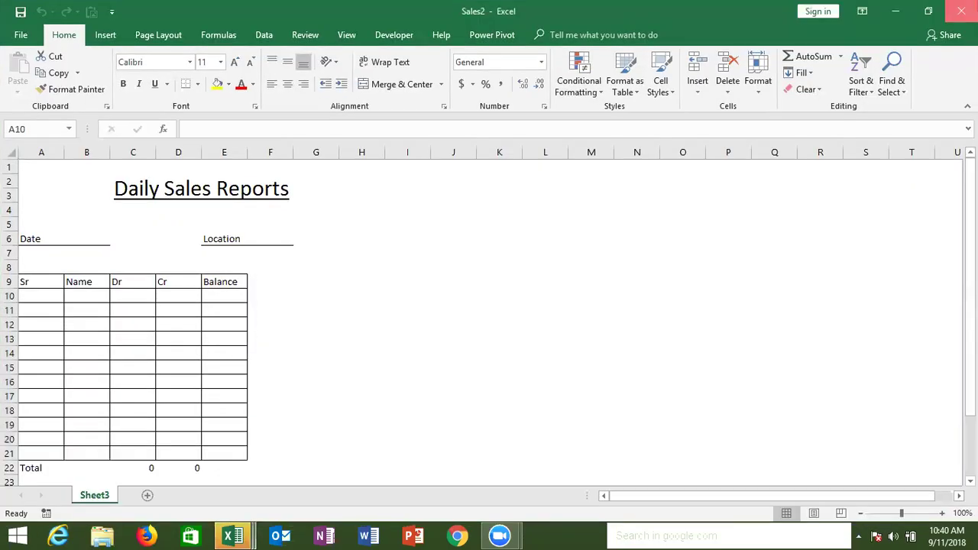
left_click(962, 11)
Bring a duplicate Sales1 window forward from the taskbar and close it.
mouse_move(233, 535)
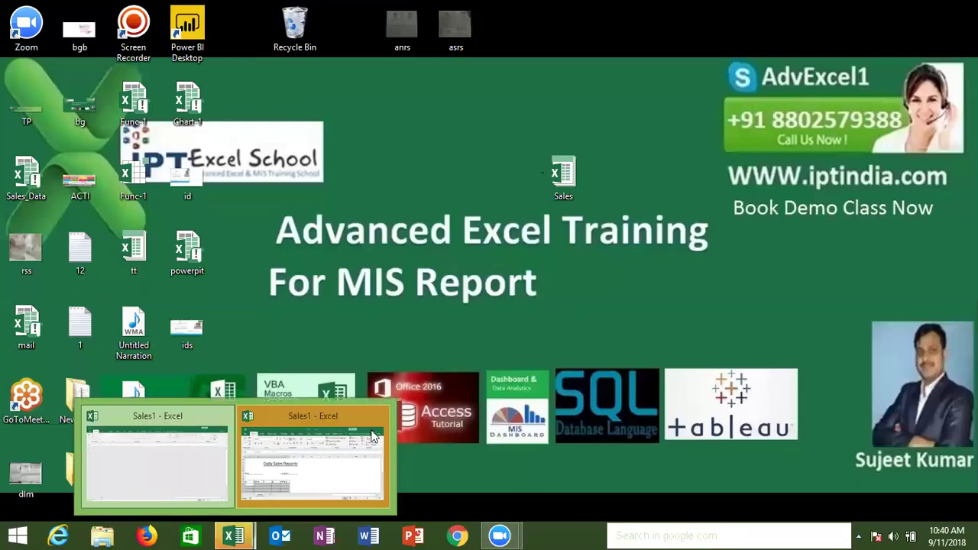
left_click(309, 459)
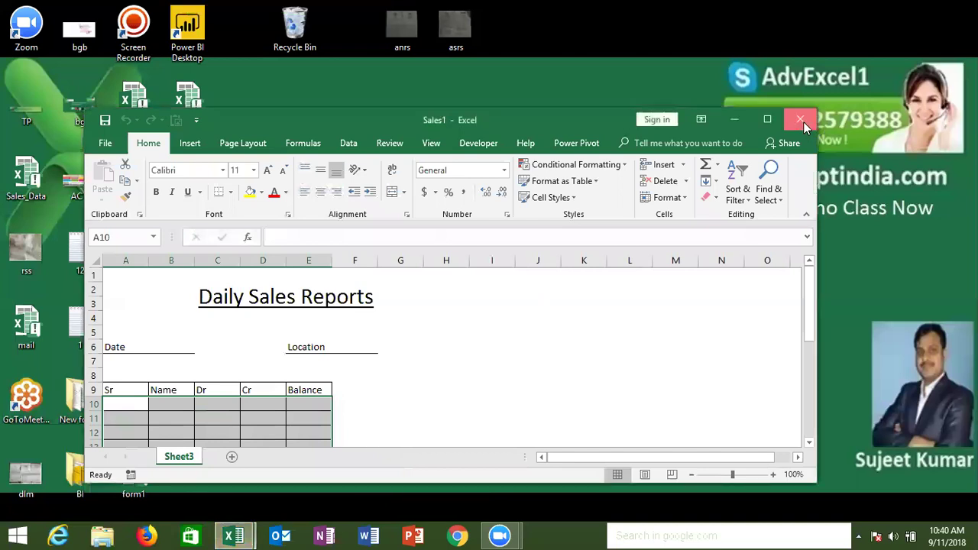
left_click(800, 120)
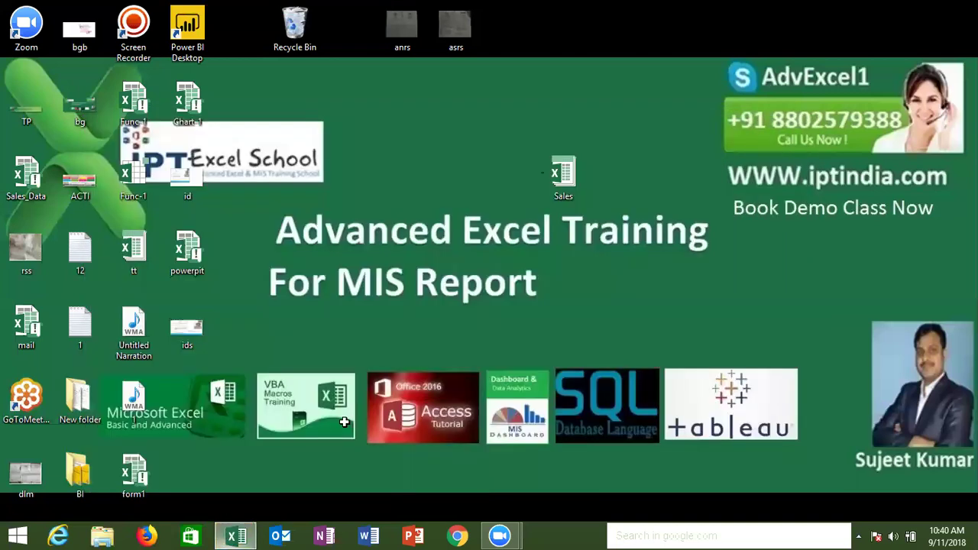
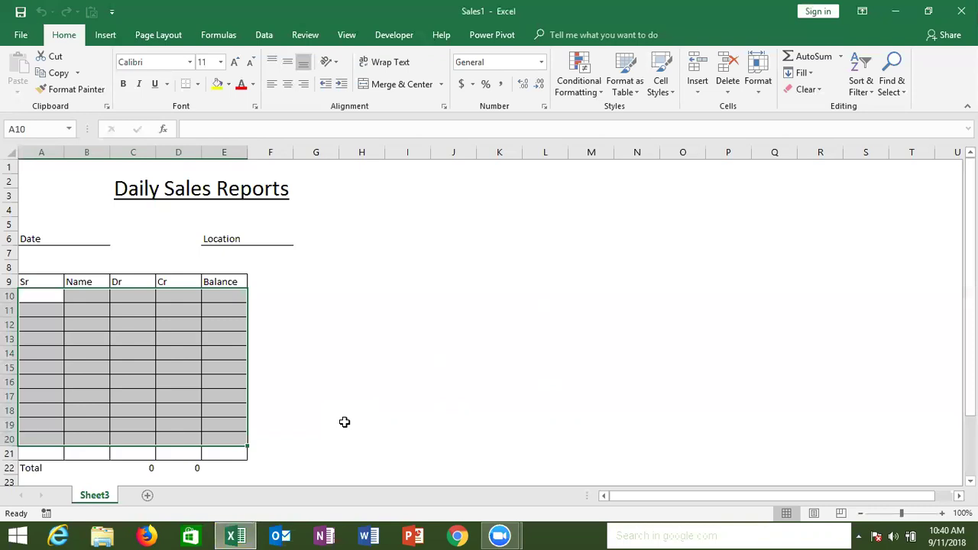
Select cells E12 and D12, then minimize Sales1 and select the desktop Sales file.
left_click(262, 355)
left_click(215, 321)
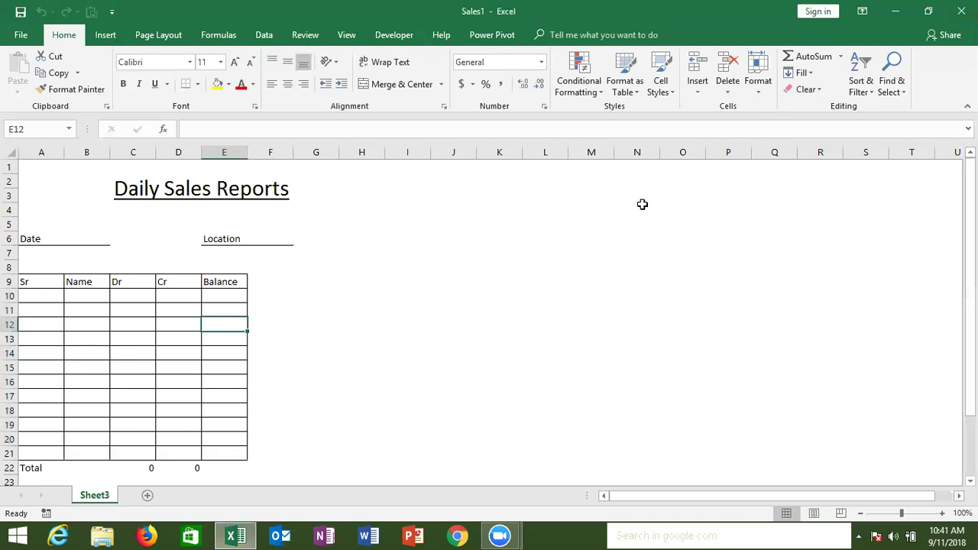
left_click(180, 325)
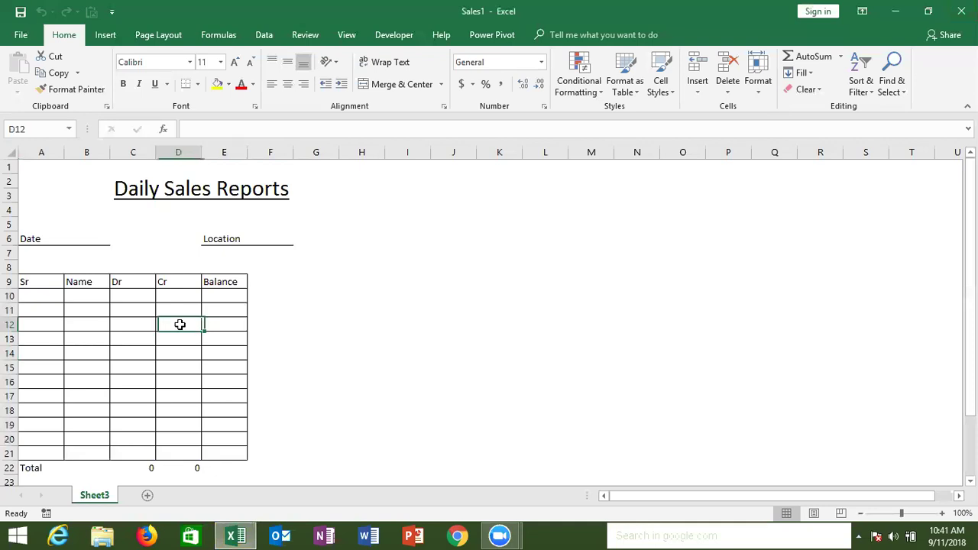
left_click(896, 15)
left_click(575, 180)
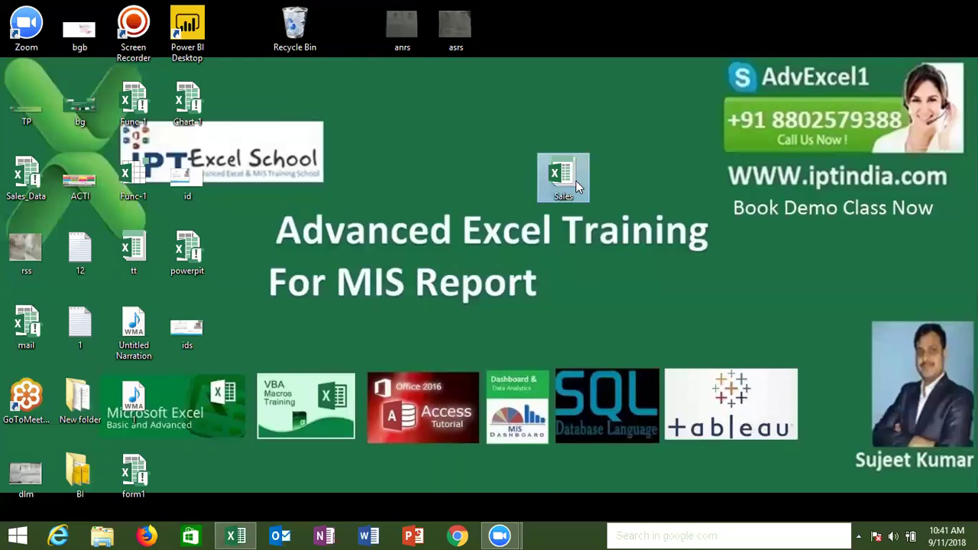
Restore Sales1 from the taskbar, hide it again, and open the desktop Sales template.
left_click(236, 535)
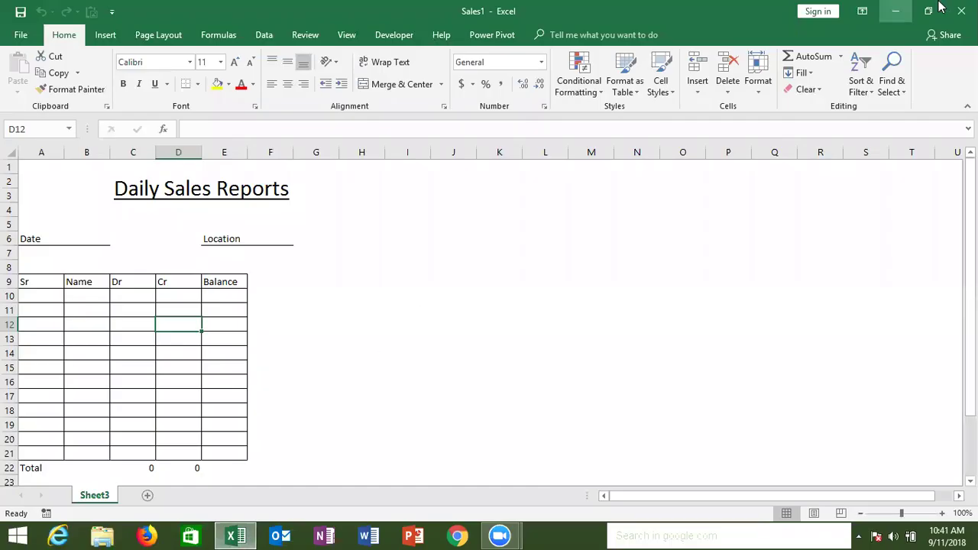
left_click(961, 10)
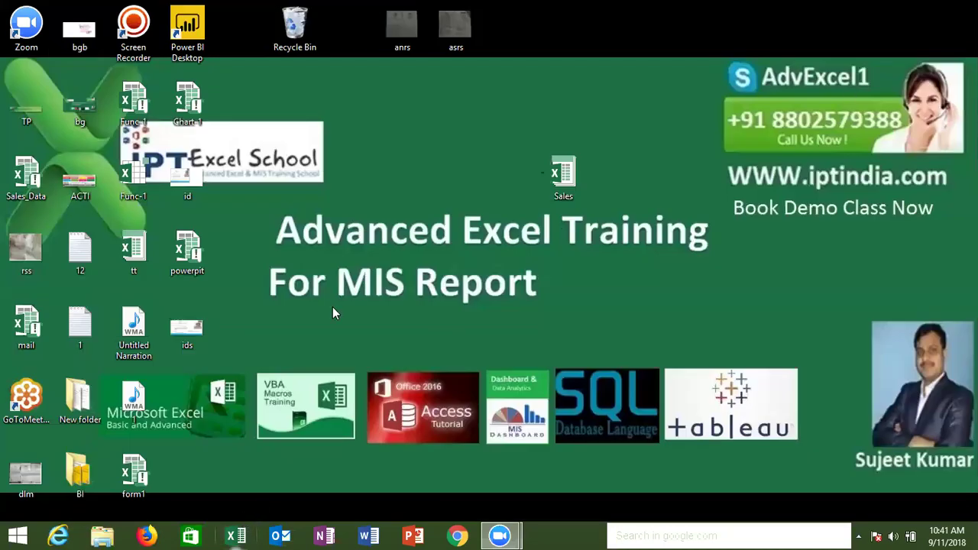
double_click(563, 177)
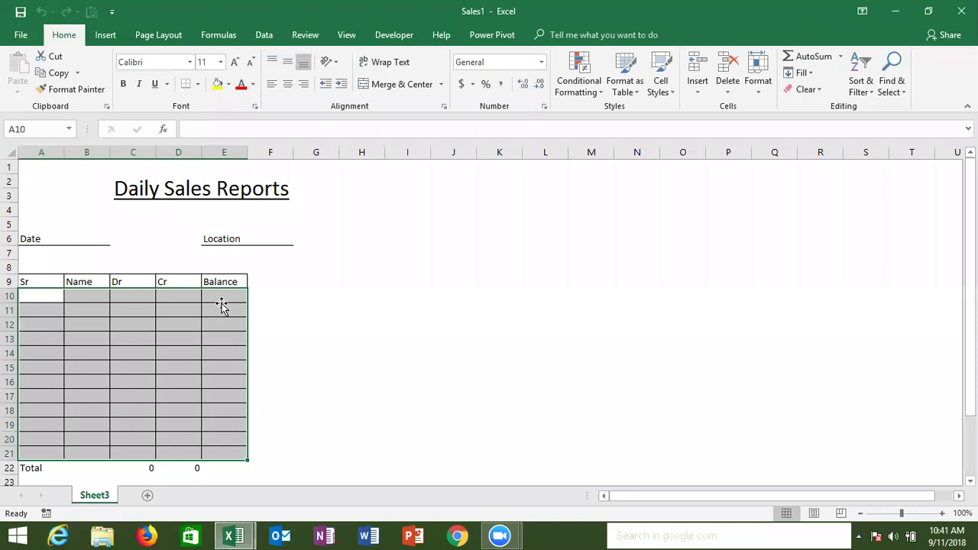
Enter the first balance formula =D10-C10 in cell E10.
left_click(221, 305)
key("Down")
key("Left")
key("Left")
key("Down")
key("Up")
key("Up")
key("Up")
key("Right")
key("Right")
type("=")
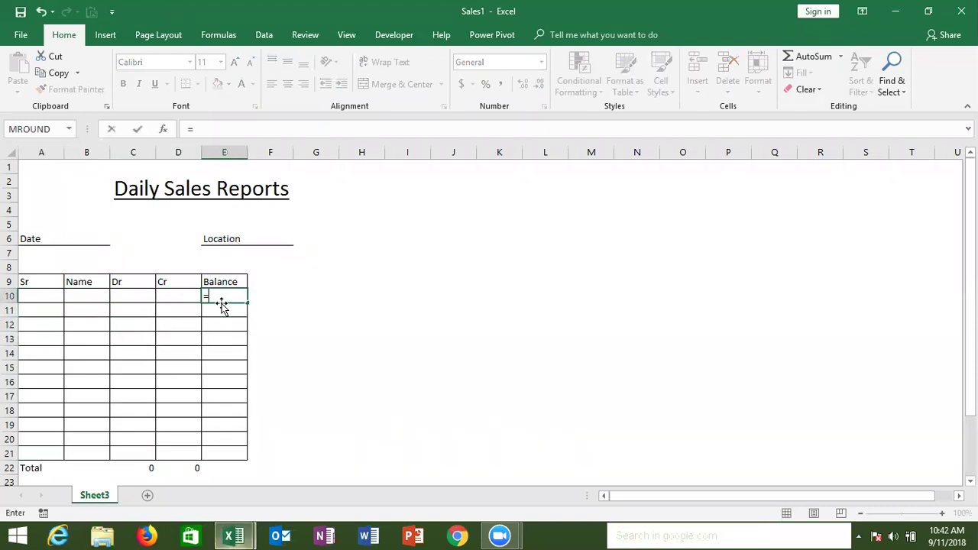
key("Left")
type("-")
key("Left")
Enter the running balance =D11+E10-C11 in E11 and fill it down to E21.
key("Left")
key("Return")
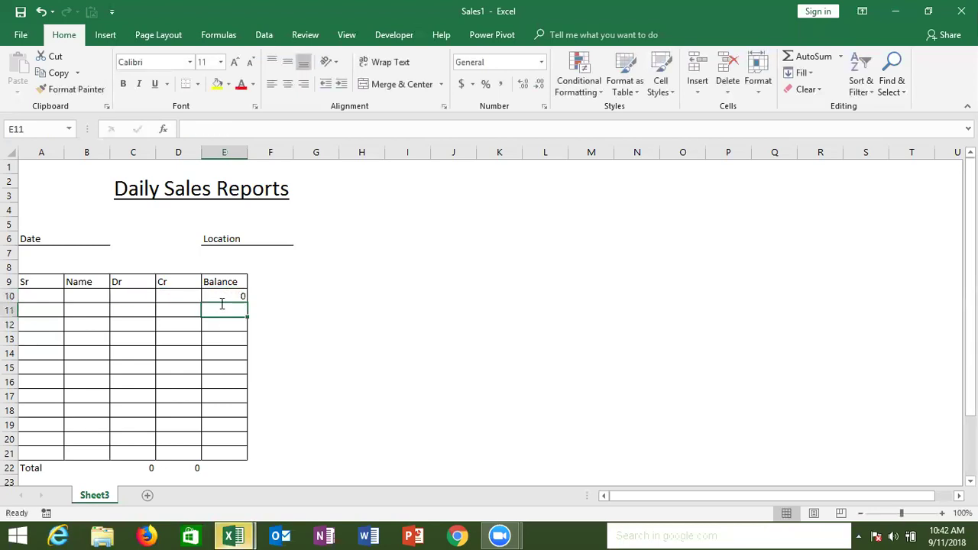
type("=")
key("Left")
type("+")
key("Up")
type("-")
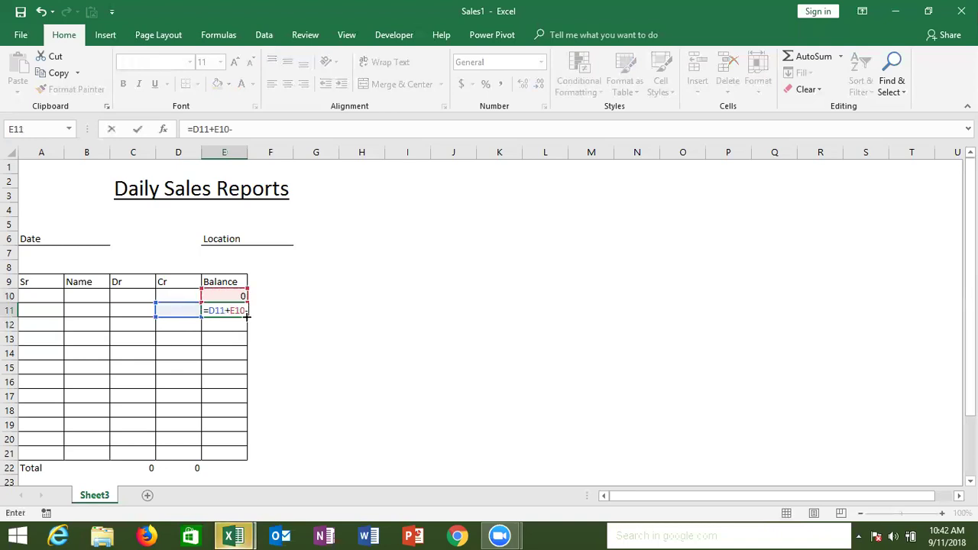
key("Left")
key("Left")
key("Return")
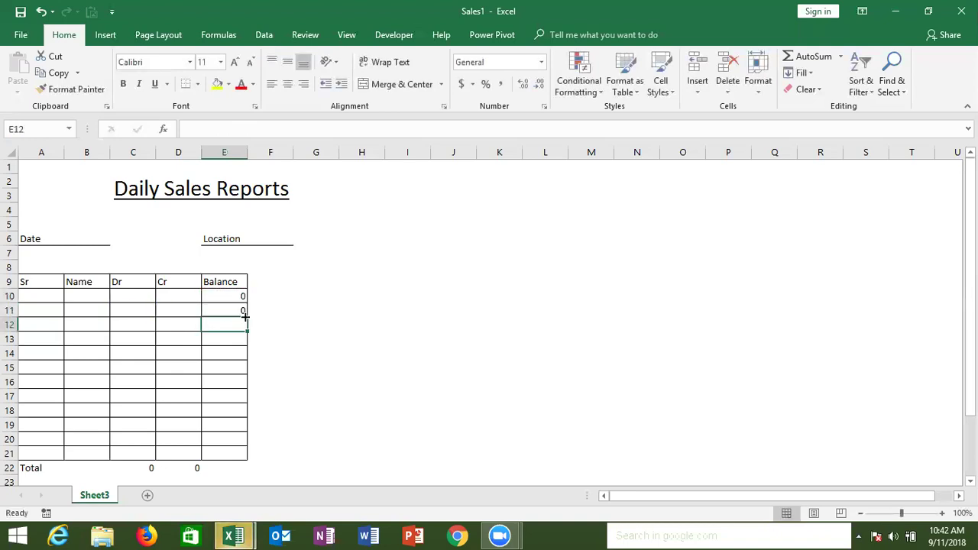
key("Up")
left_click_drag(245, 316, 228, 452)
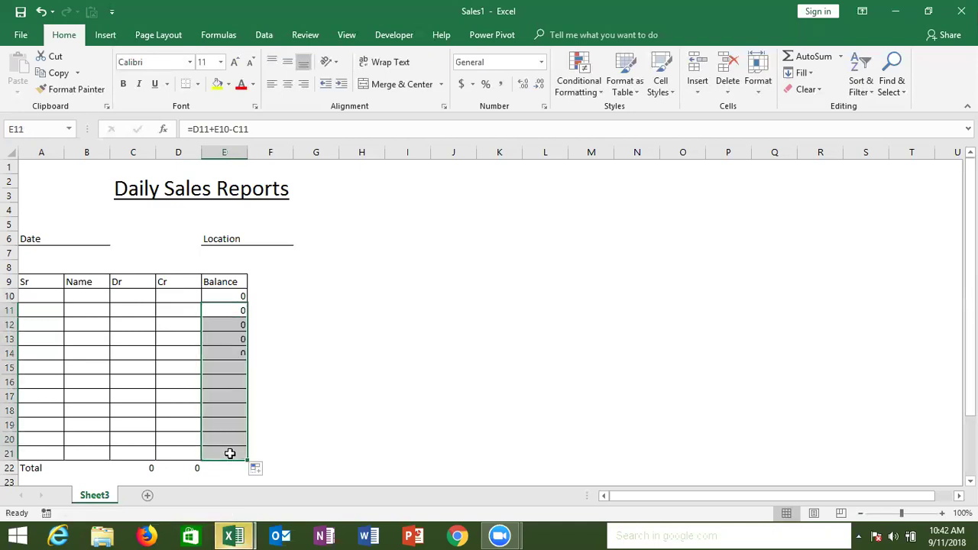
left_click(424, 309)
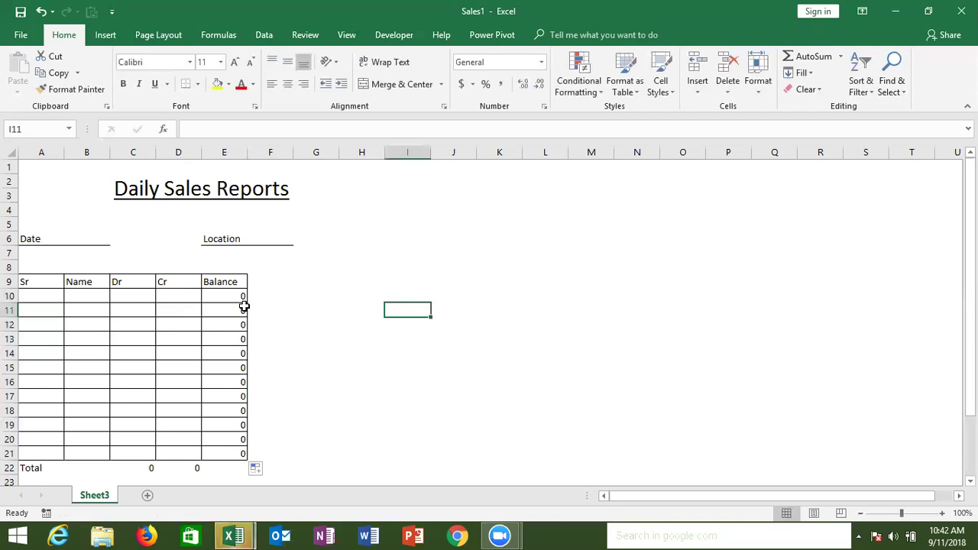
key("super+d")
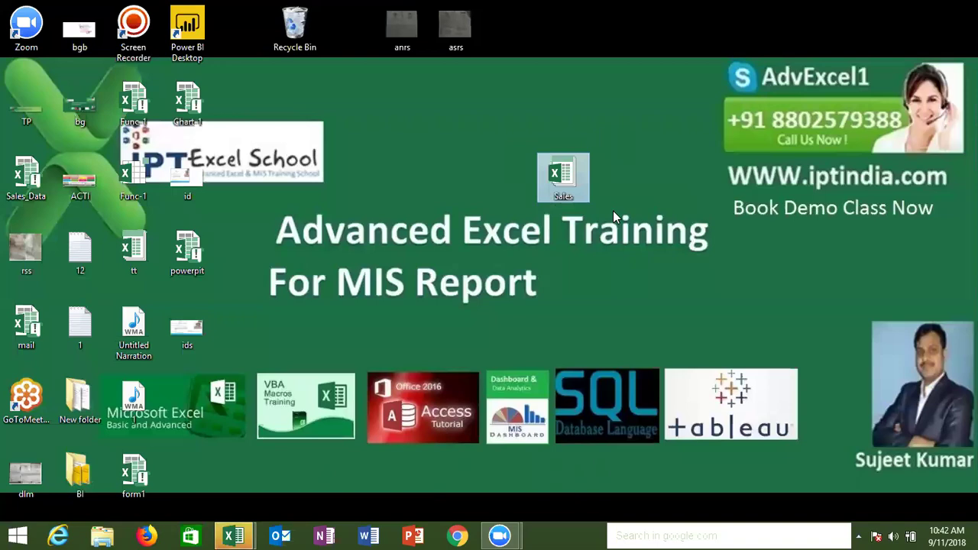
Bring the Sales1 workbook with the filled balances to the front from the taskbar.
mouse_move(233, 535)
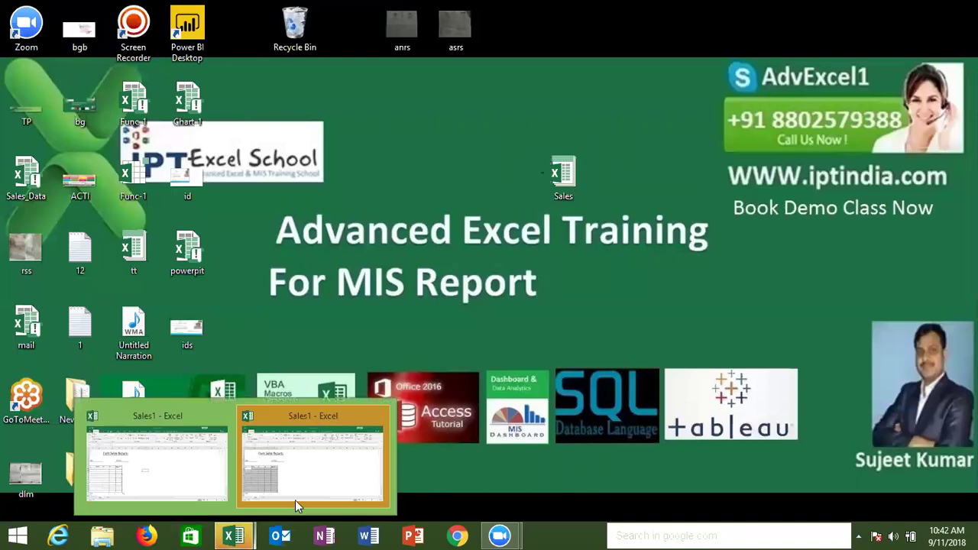
left_click(295, 500)
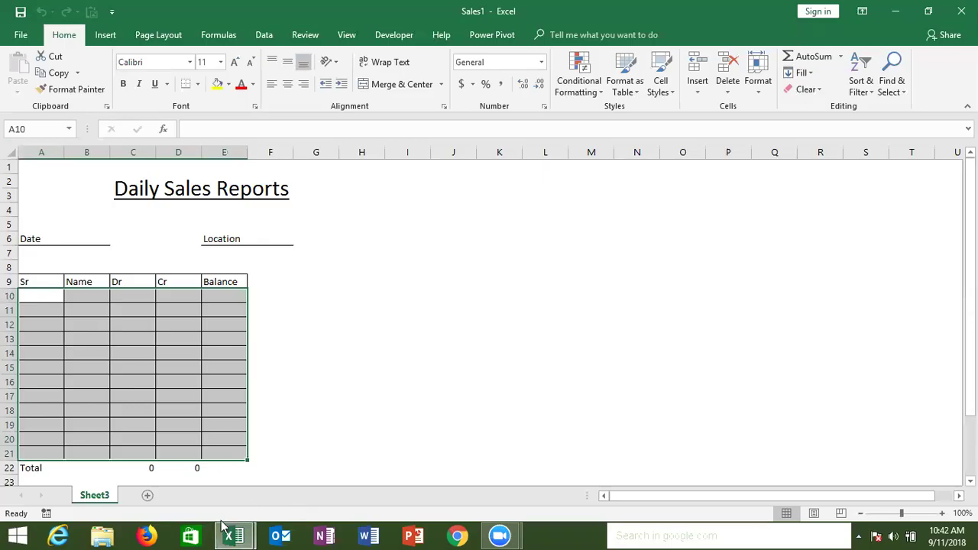
left_click(235, 535)
mouse_move(235, 534)
left_click(192, 483)
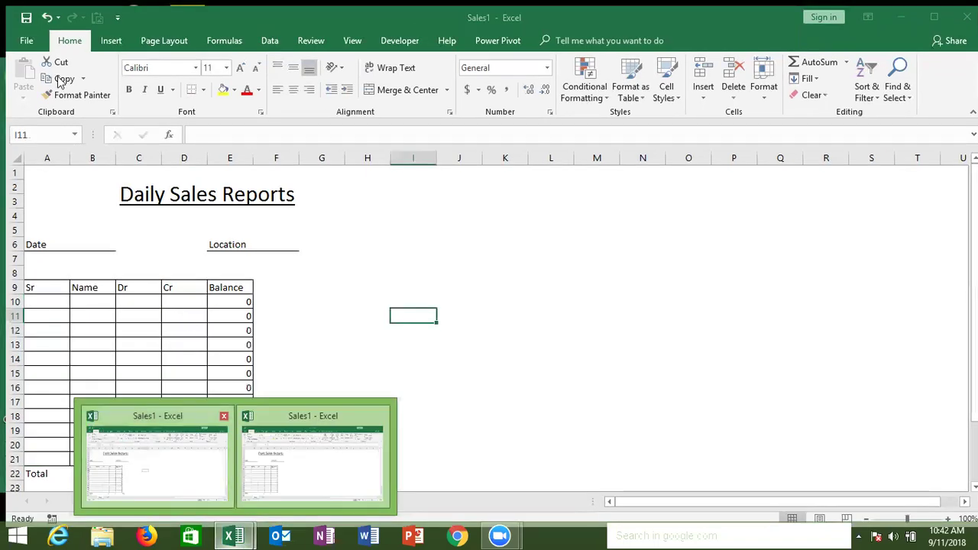
Start Save As with the Desktop folder and the Excel Template file type.
left_click(23, 35)
left_click(43, 177)
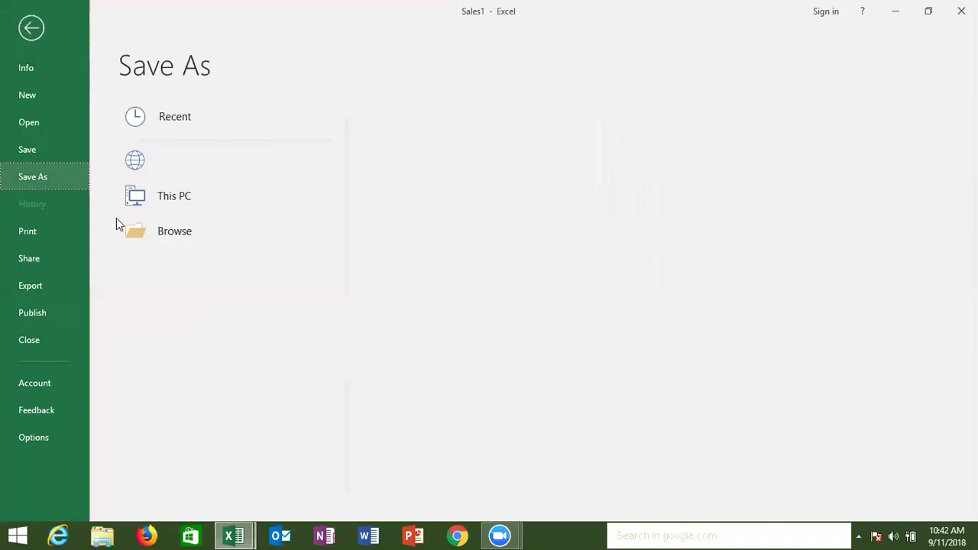
left_click(153, 265)
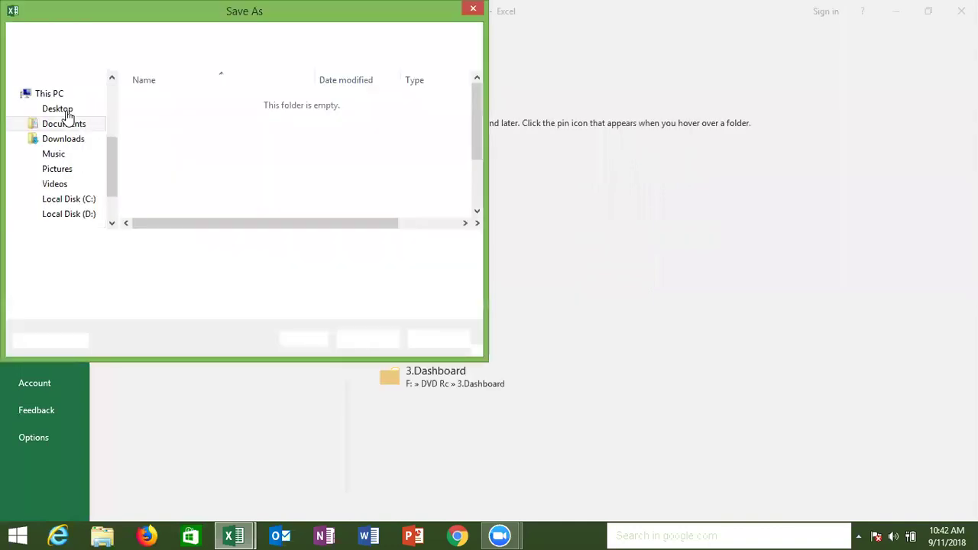
left_click(67, 114)
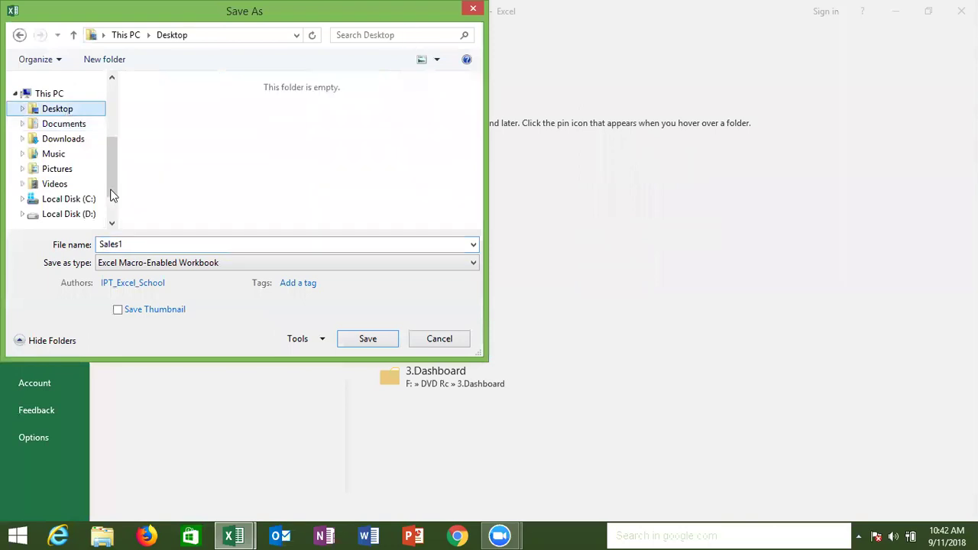
left_click(125, 265)
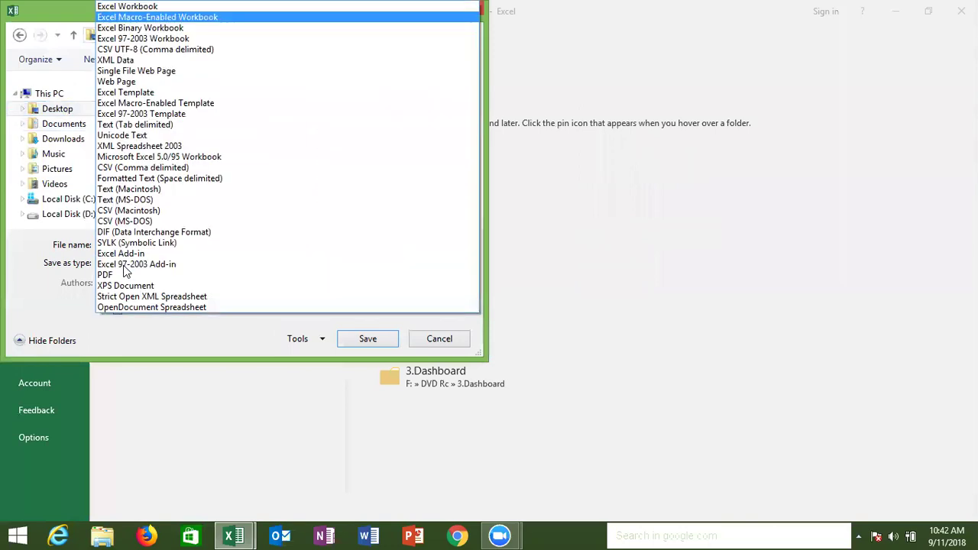
left_click(131, 93)
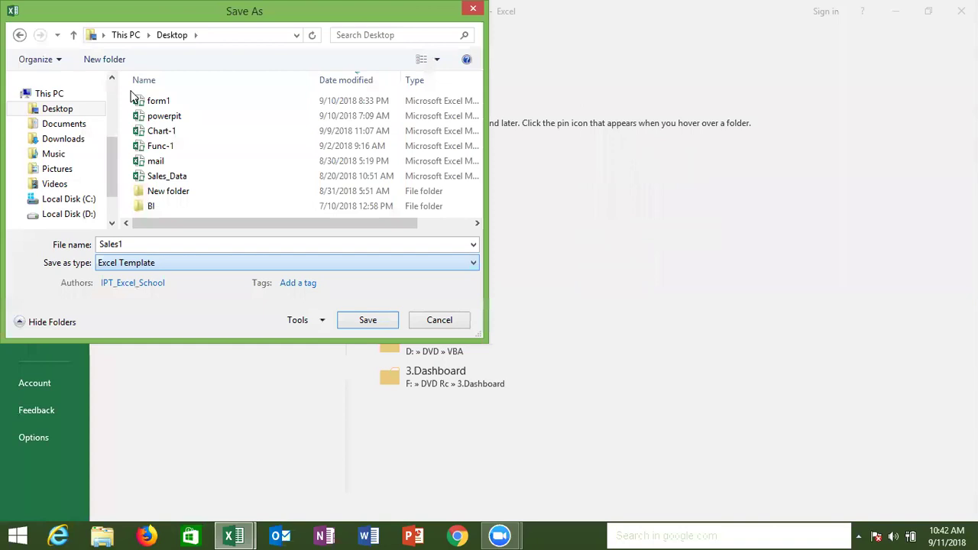
Name the template Sales and save it, replacing the existing Sales.xltx.
double_click(130, 243)
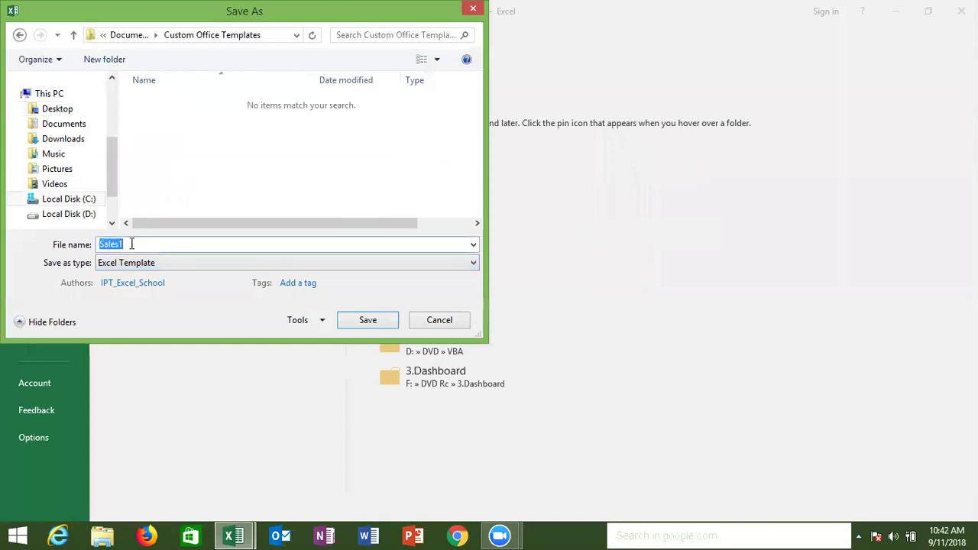
left_click(60, 108)
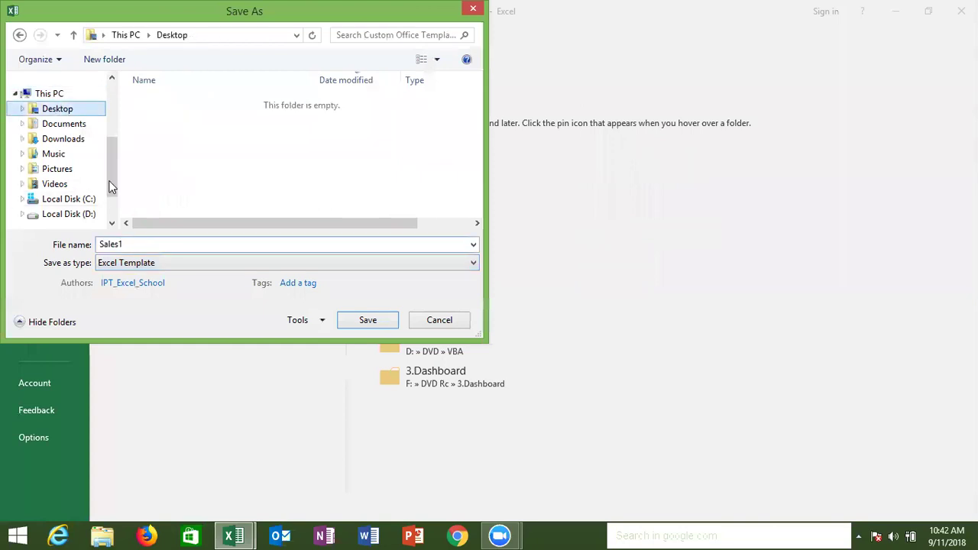
double_click(150, 241)
left_click(150, 243)
key("BackSpace")
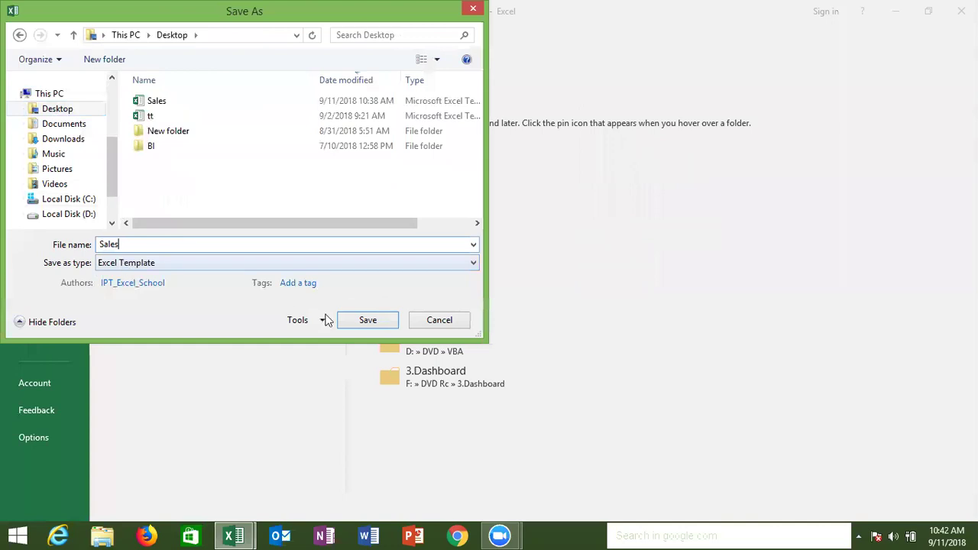
left_click(373, 323)
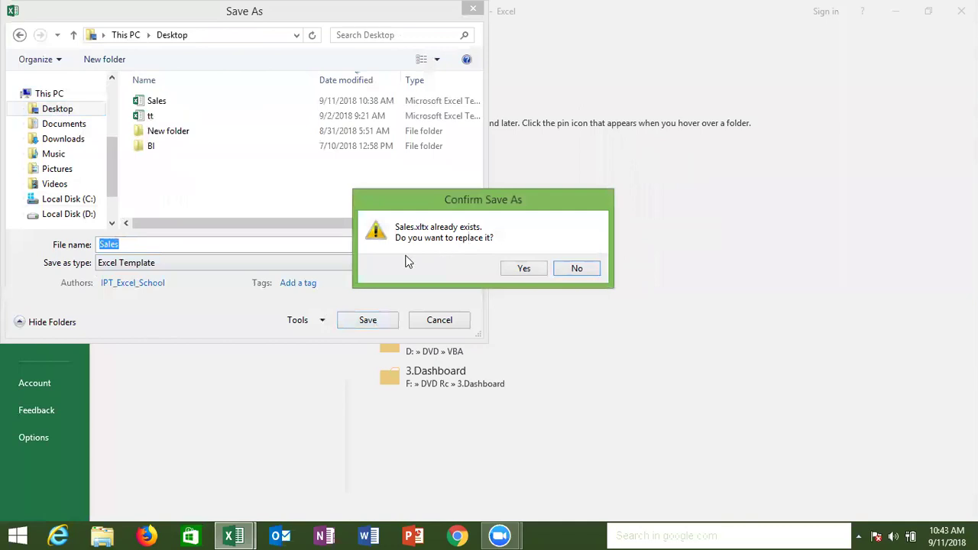
left_click(520, 270)
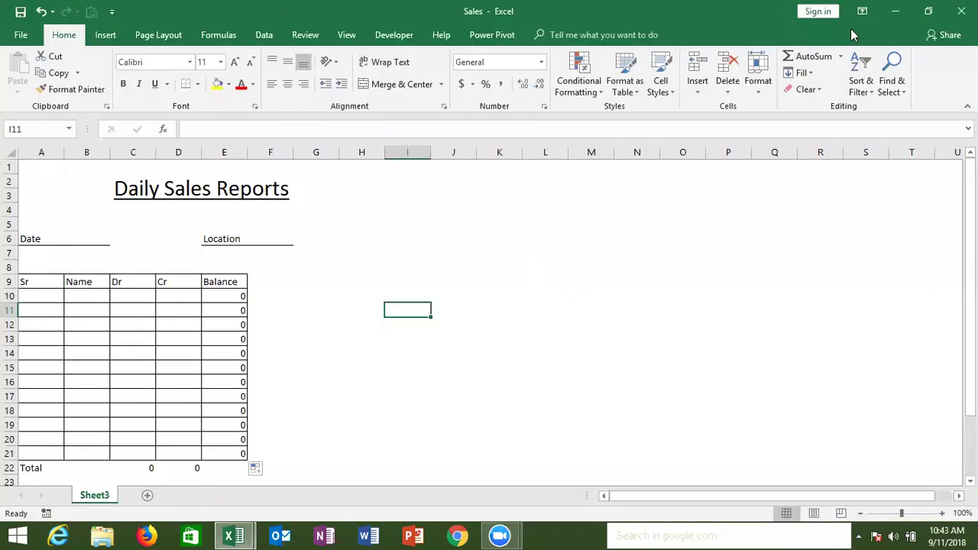
Close Excel and reopen the Sales template from the desktop as a new workbook.
left_click(961, 11)
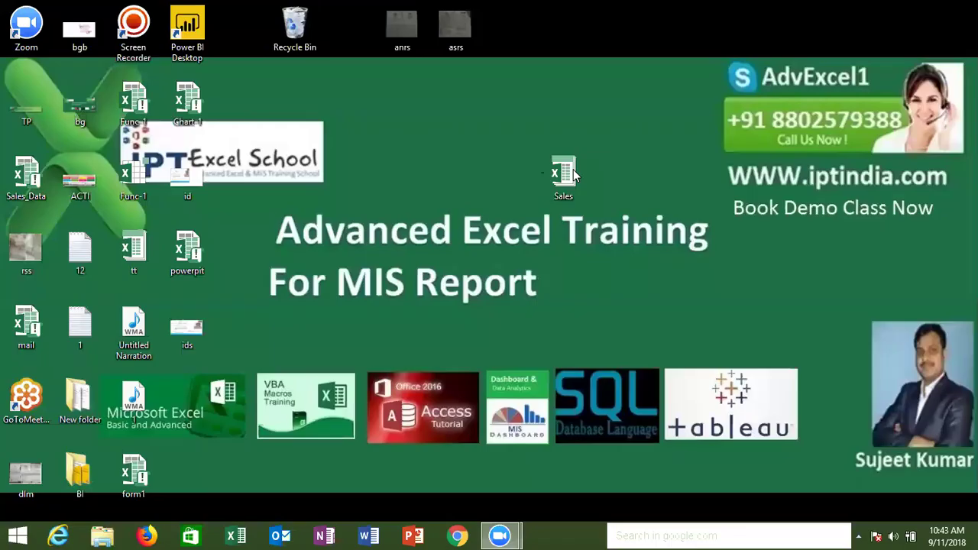
double_click(574, 174)
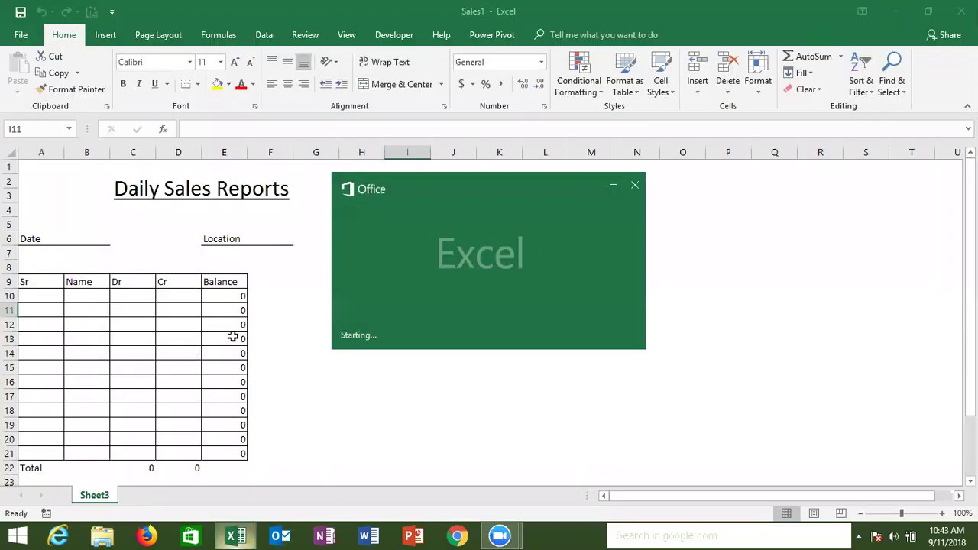
left_click(233, 337)
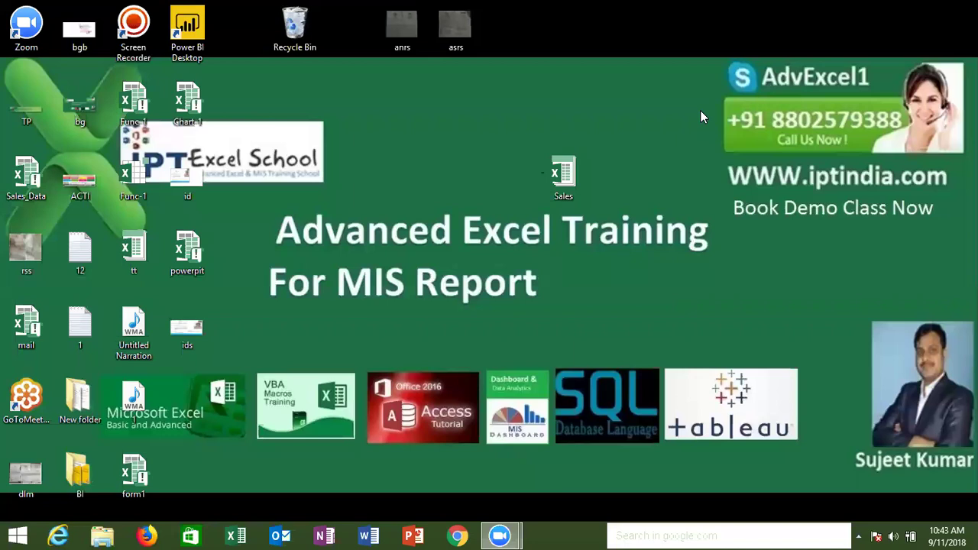
Refresh the desktop from its right-click menu, then select the Chart-1 icon.
right_click(700, 110)
left_click(729, 151)
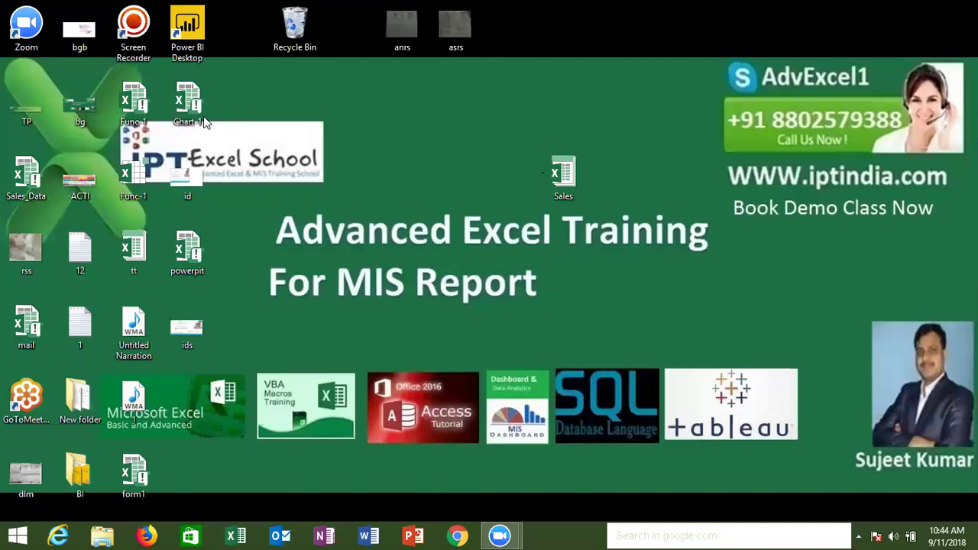
left_click(193, 117)
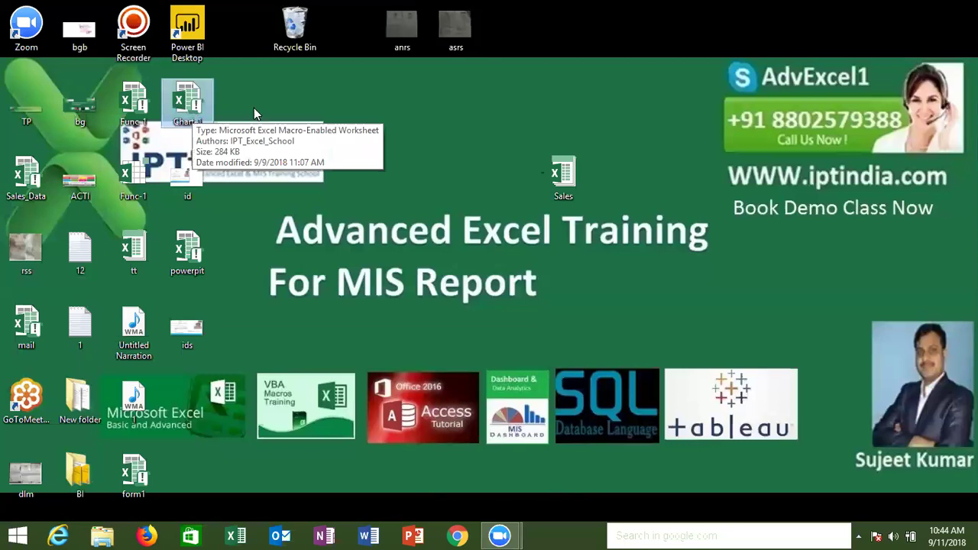
right_click(277, 121)
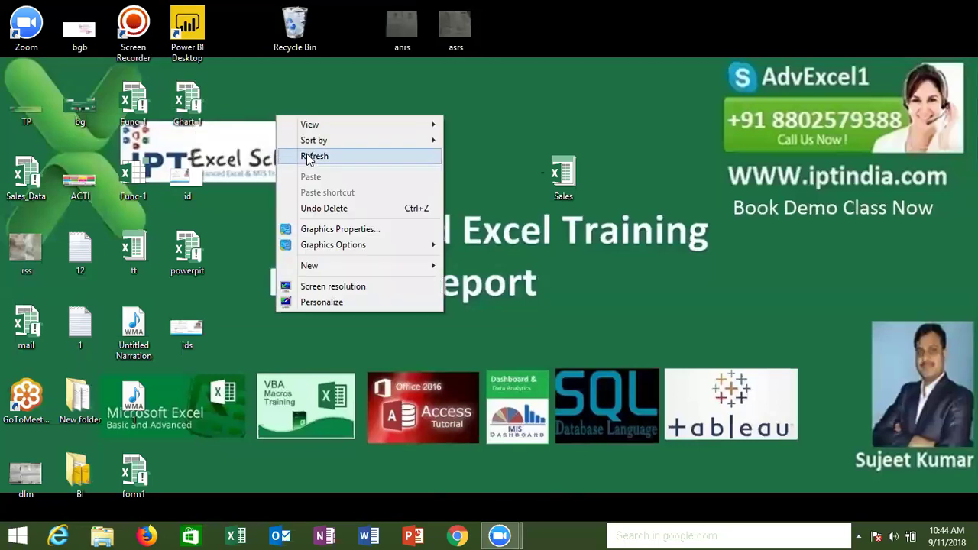
left_click(309, 157)
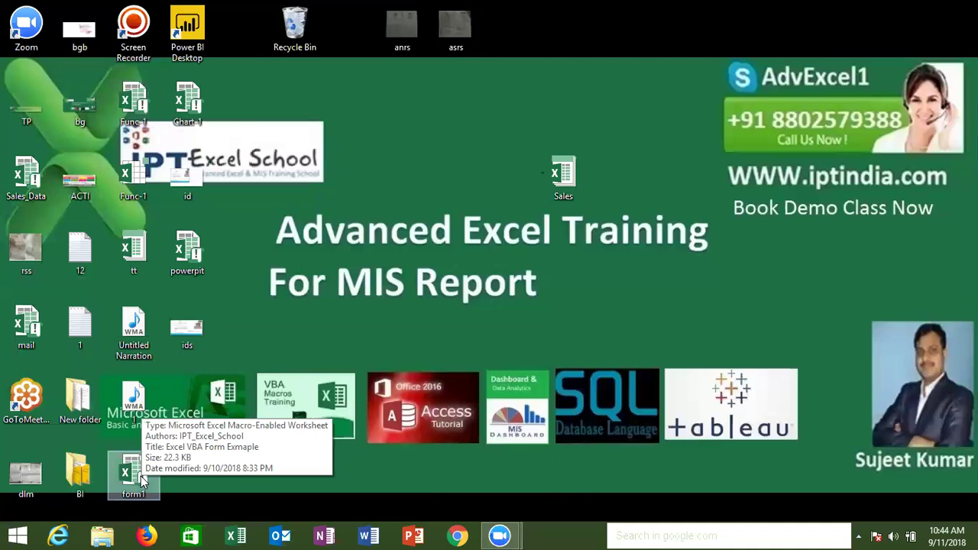
In Chart-1's Properties Details, set Title to 'This Basic Chart Example for Batch SAT9'.
right_click(195, 127)
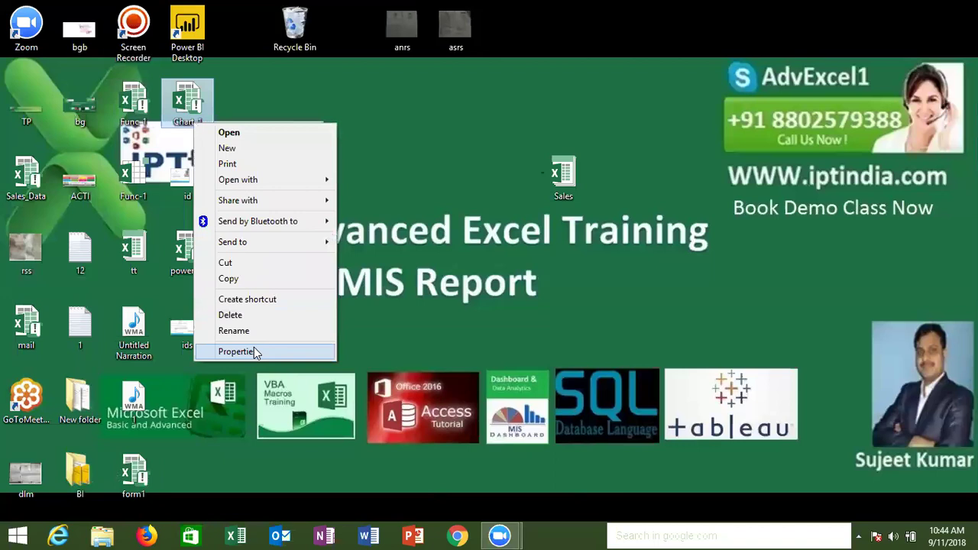
left_click(254, 350)
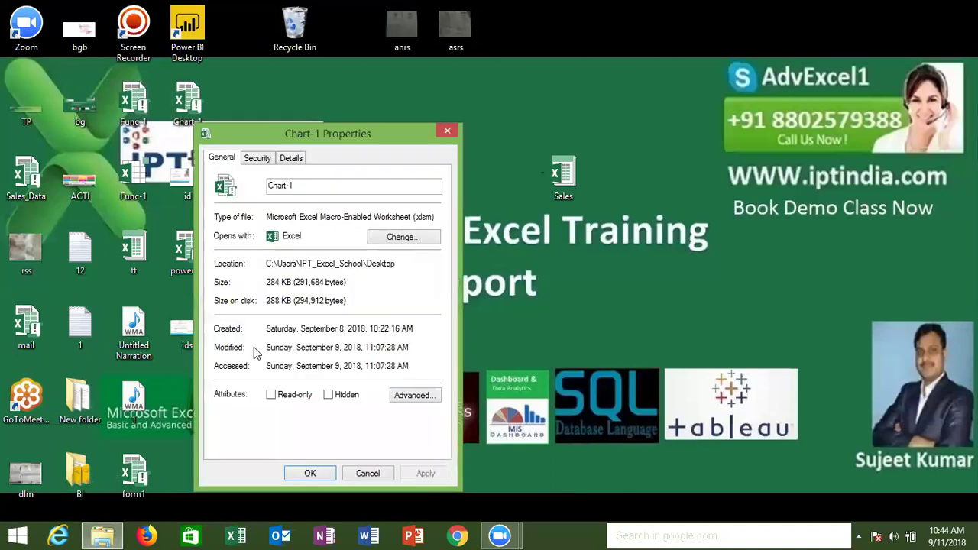
left_click(298, 168)
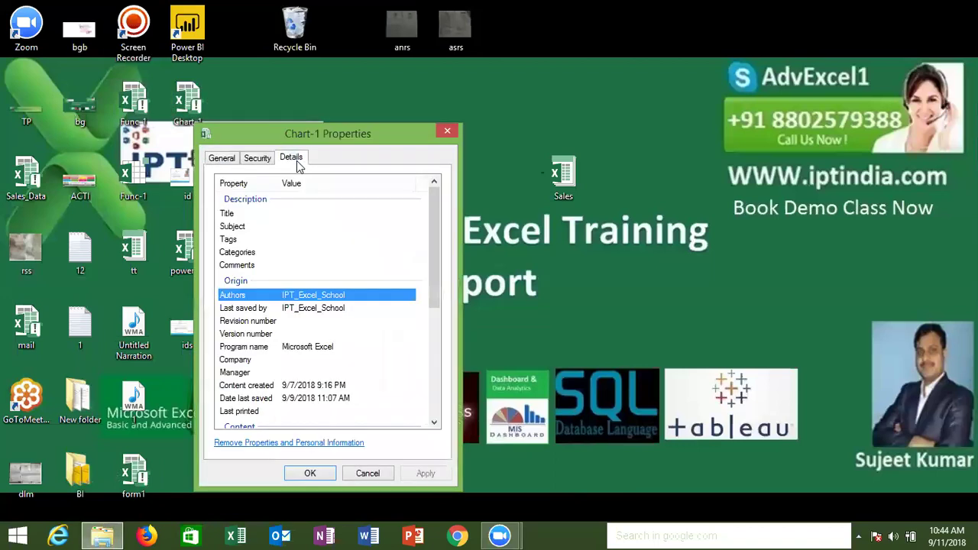
left_click(297, 213)
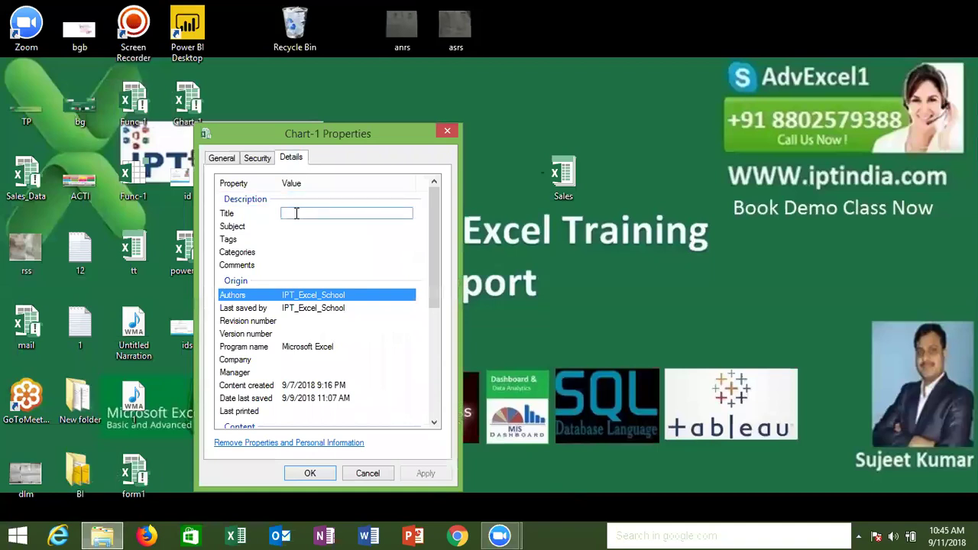
type("This Basic Chart Example")
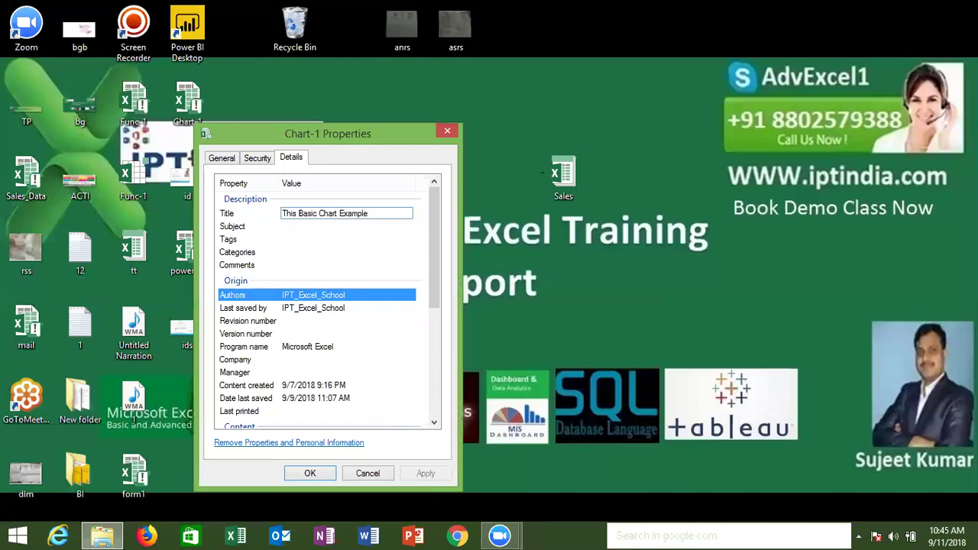
type(" for ")
type("Ba")
type("tch ")
type("9")
key("BackSpace")
type("SAT9")
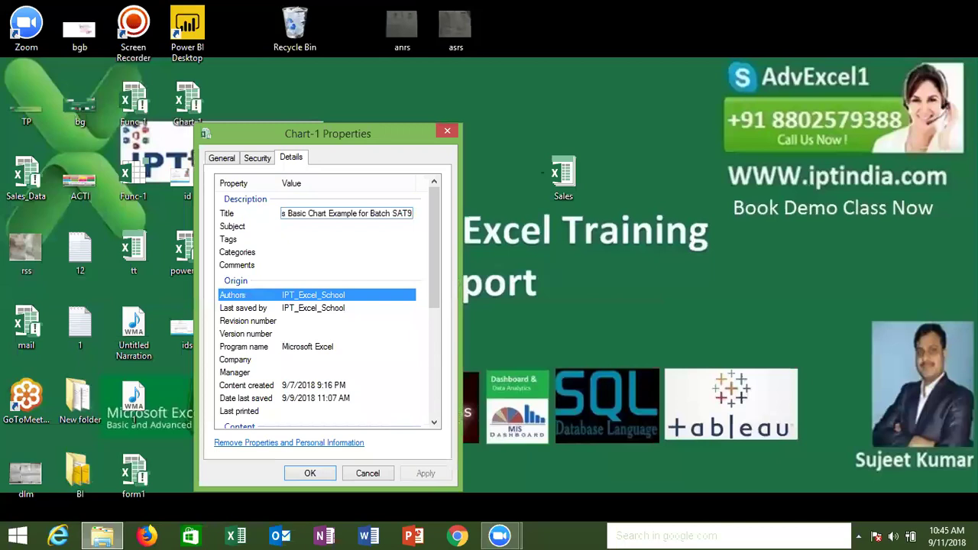
Commit the title and replace the Tags placeholder with graphs;dashboard.
left_click(295, 228)
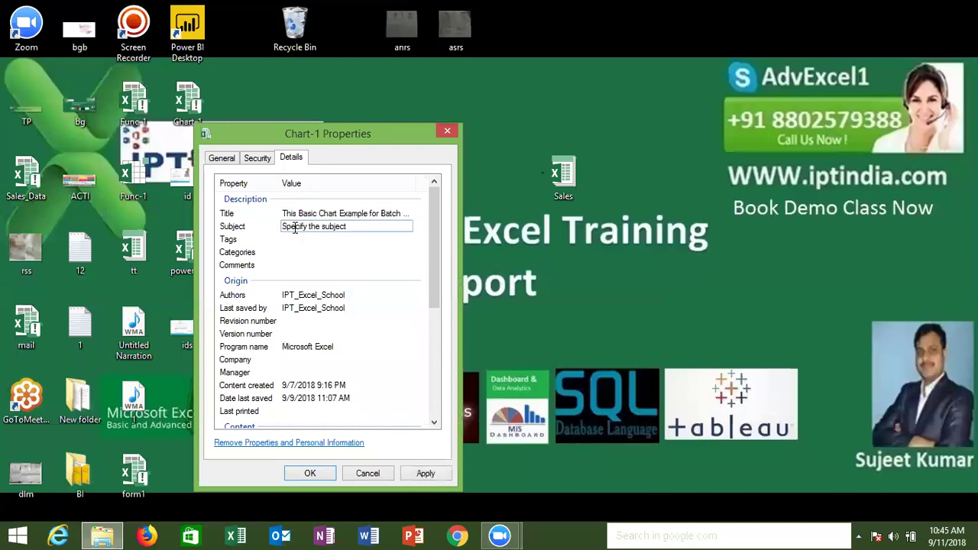
left_click(290, 239)
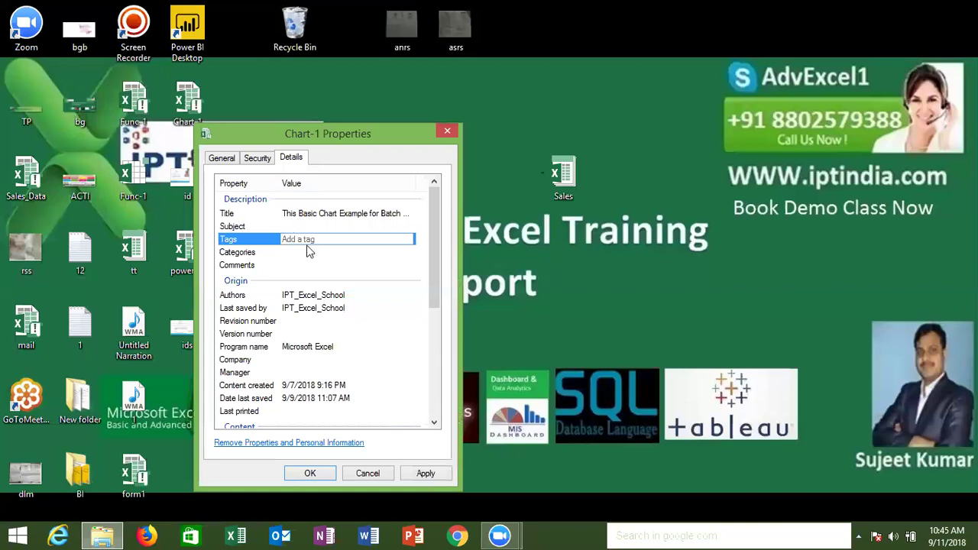
key("ctrl+a")
type("graphs;")
type("dashboard")
left_click(343, 262)
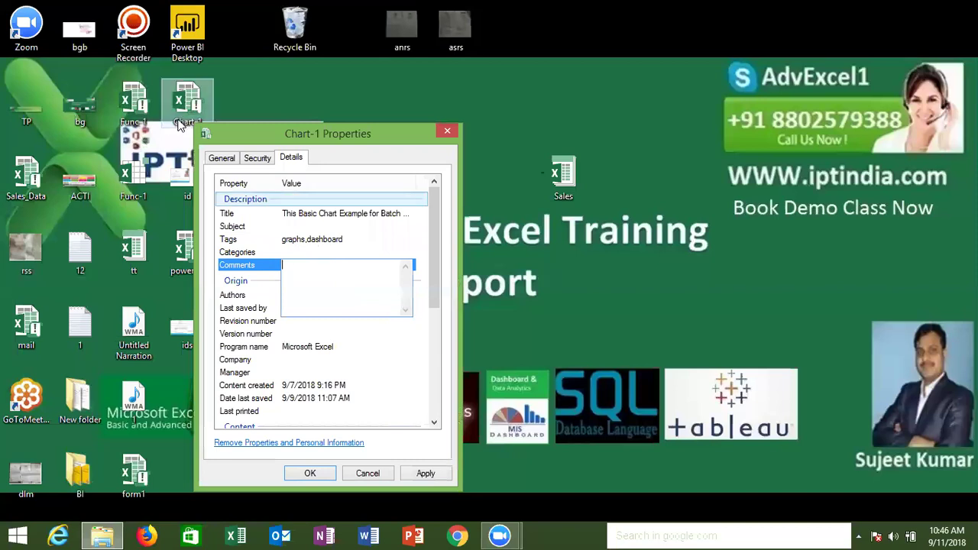
Apply the title and tag changes and close the Properties dialog with OK.
left_click(231, 240)
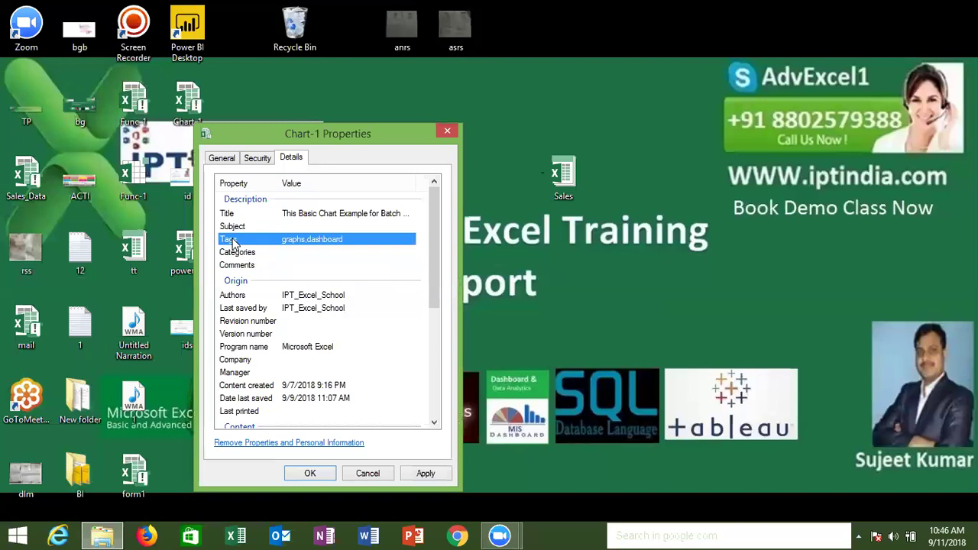
left_click(430, 475)
left_click(310, 472)
Refresh the desktop twice, then reopen the Properties dialog for Chart-1.
right_click(532, 246)
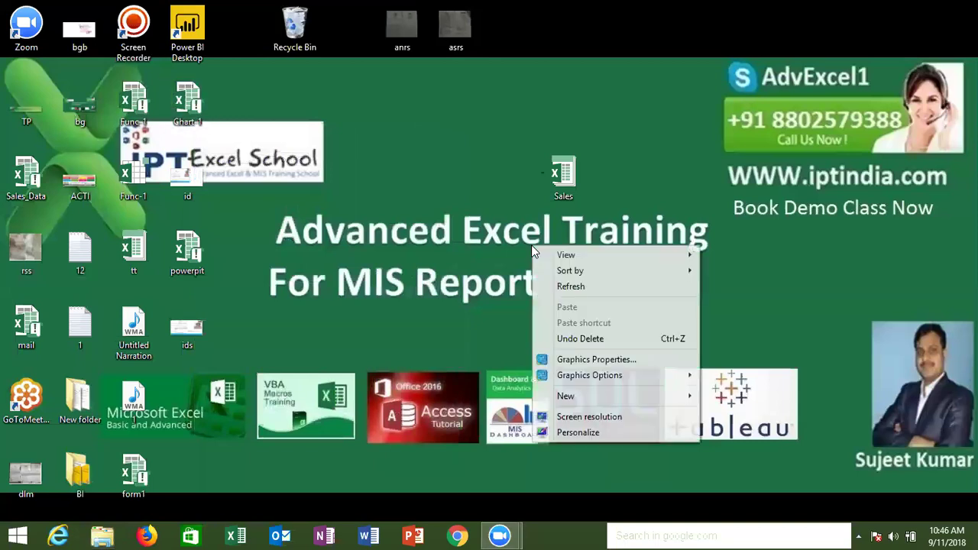
left_click(570, 287)
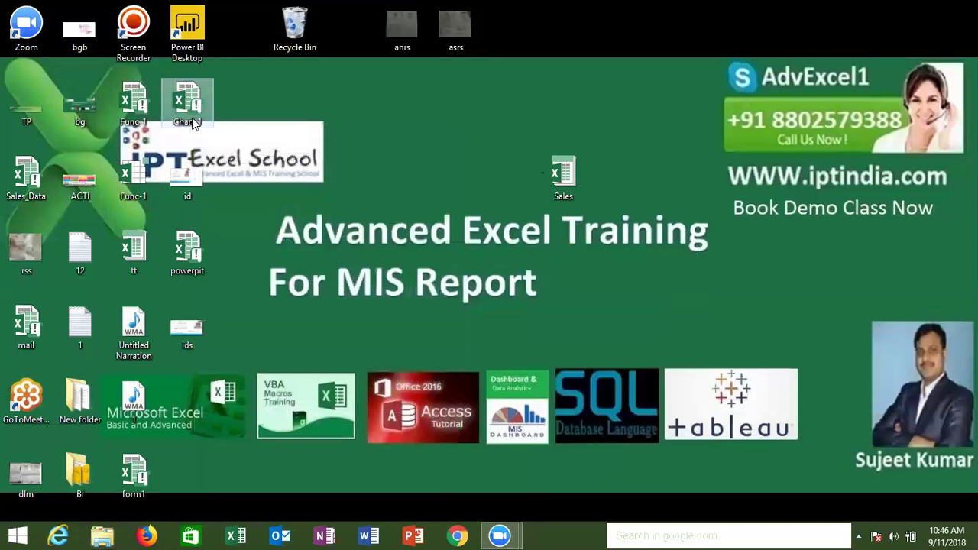
mouse_move(190, 122)
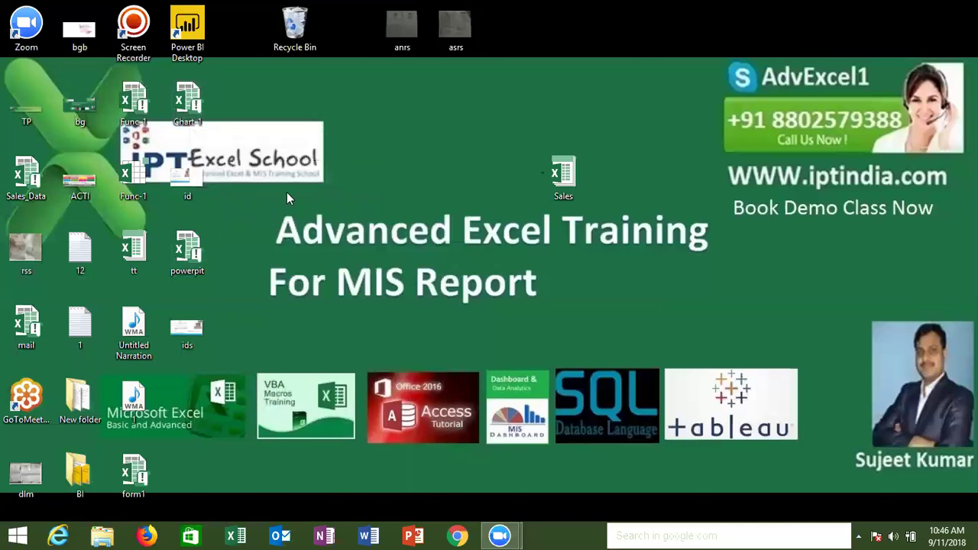
right_click(240, 162)
left_click(279, 201)
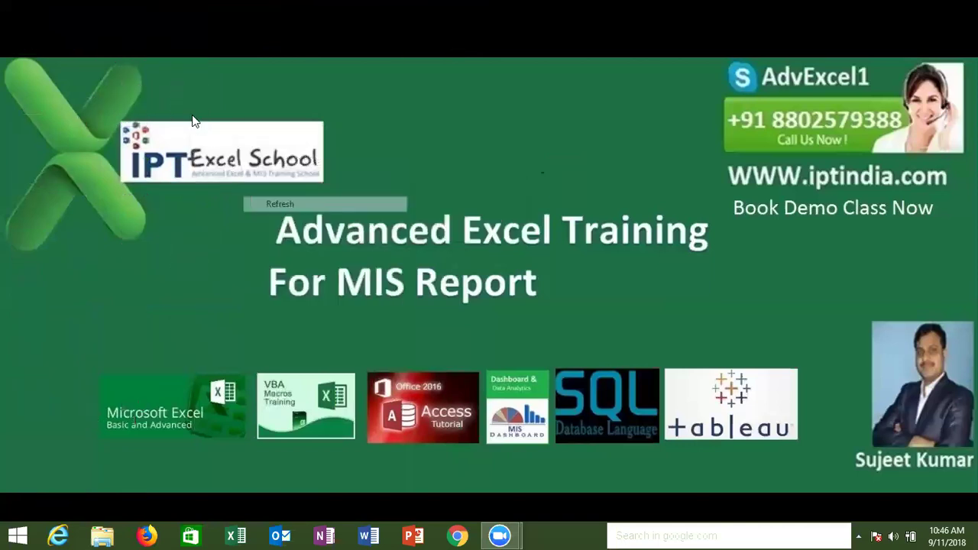
right_click(194, 120)
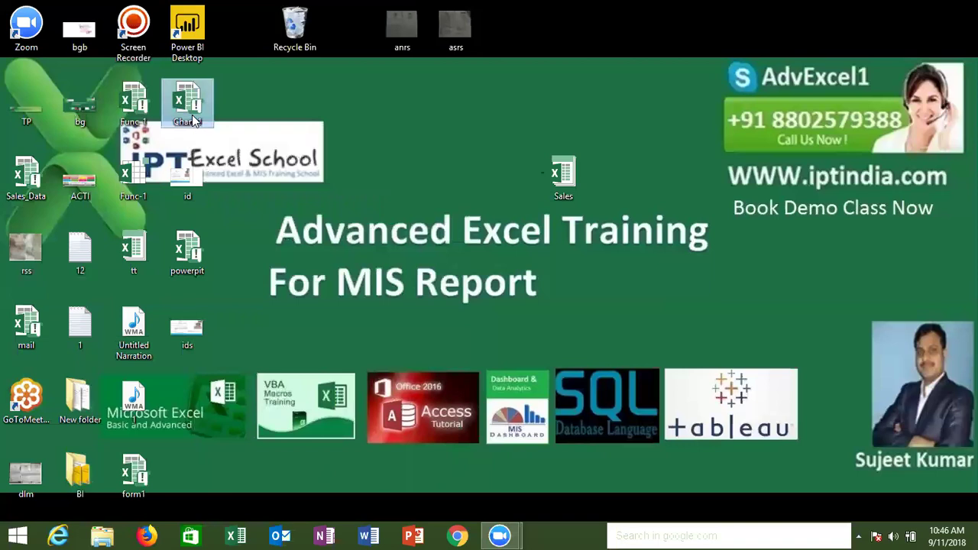
left_click(272, 345)
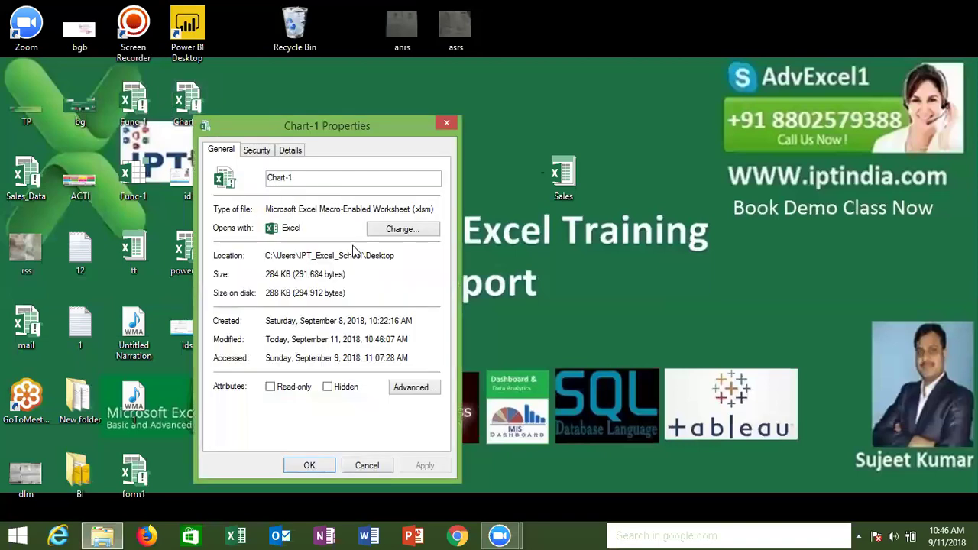
Check the Details tab for the saved title and graphs, dashboard tags, then close Properties.
left_click(269, 155)
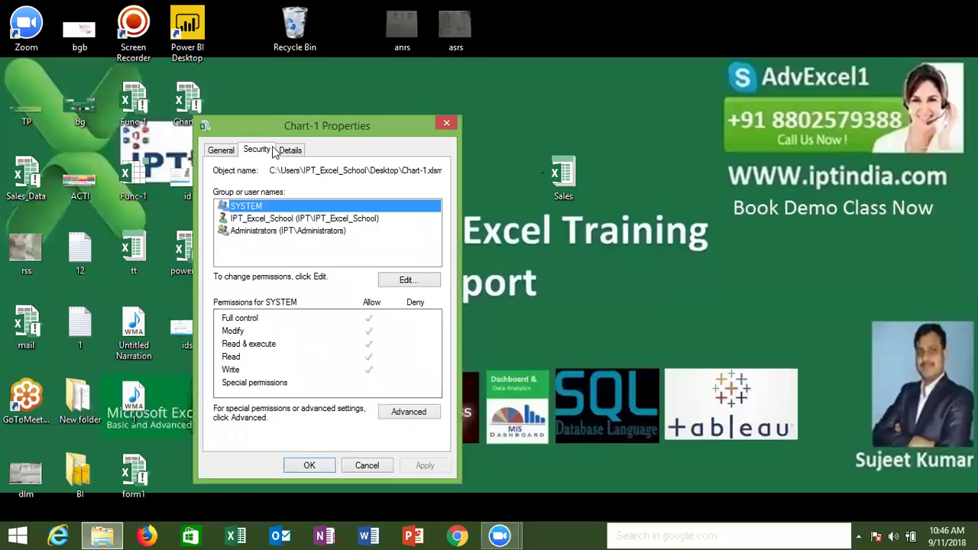
left_click(287, 151)
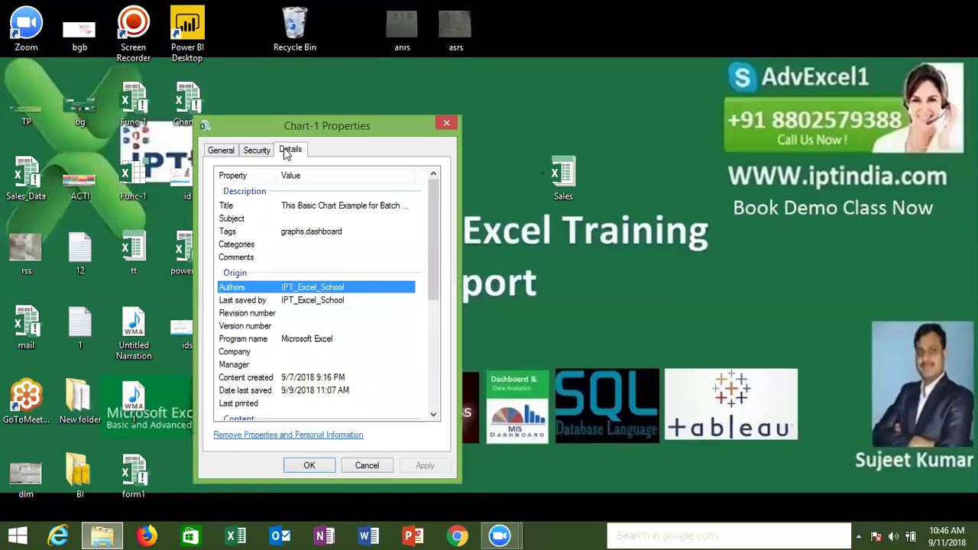
left_click(448, 122)
Refresh the desktop, then launch Excel from the taskbar to reach its start screen.
right_click(448, 119)
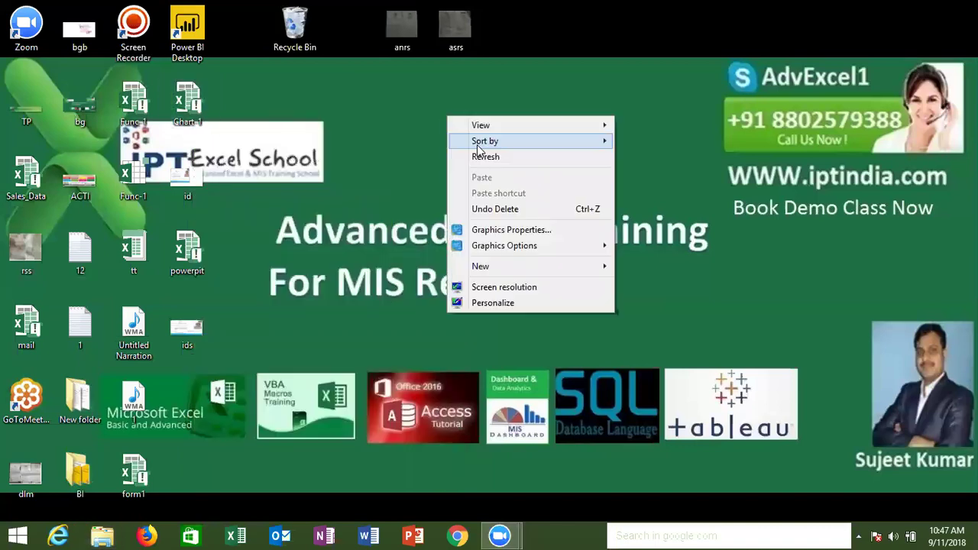
left_click(481, 158)
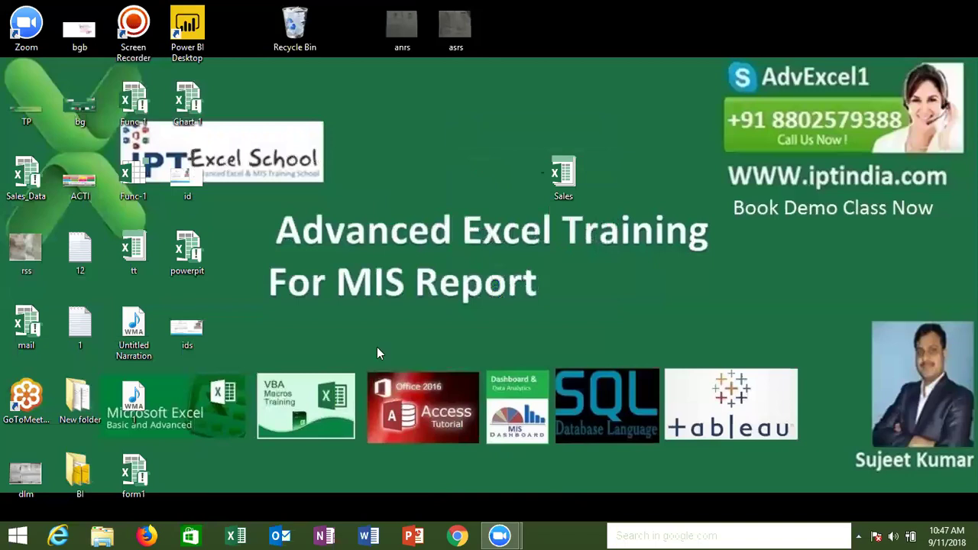
left_click(241, 537)
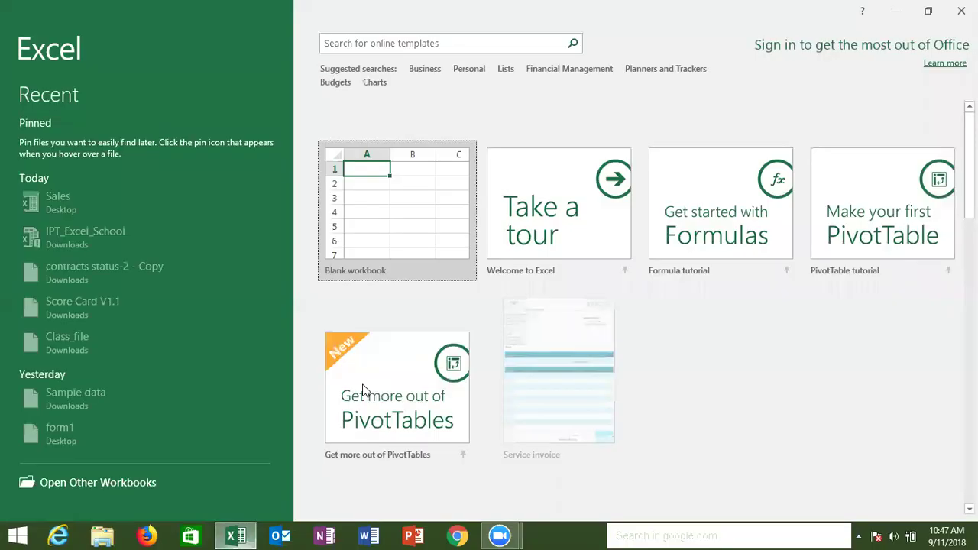
Create blank workbook Book1, return to cell A1, and show the Open page of recent workbooks.
left_click(395, 200)
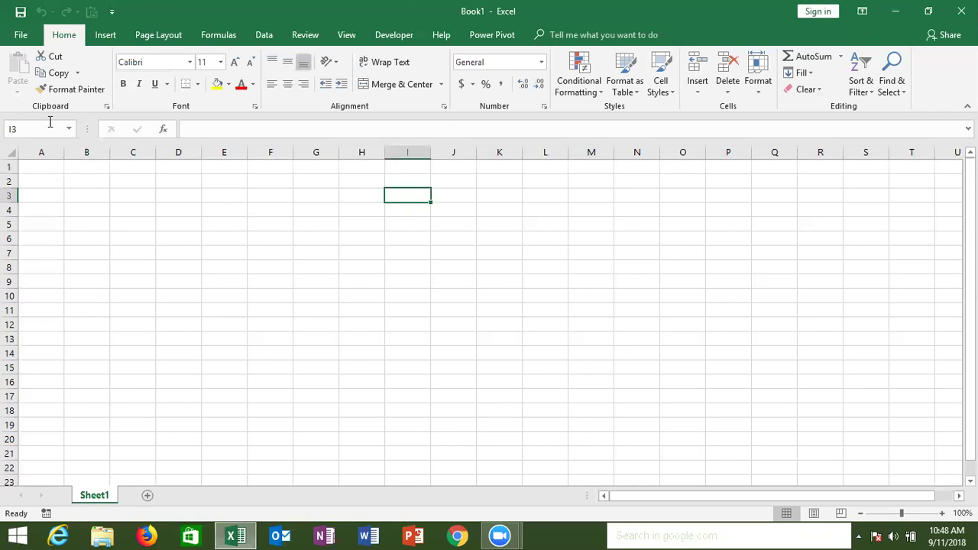
key("ctrl+Home")
left_click(21, 36)
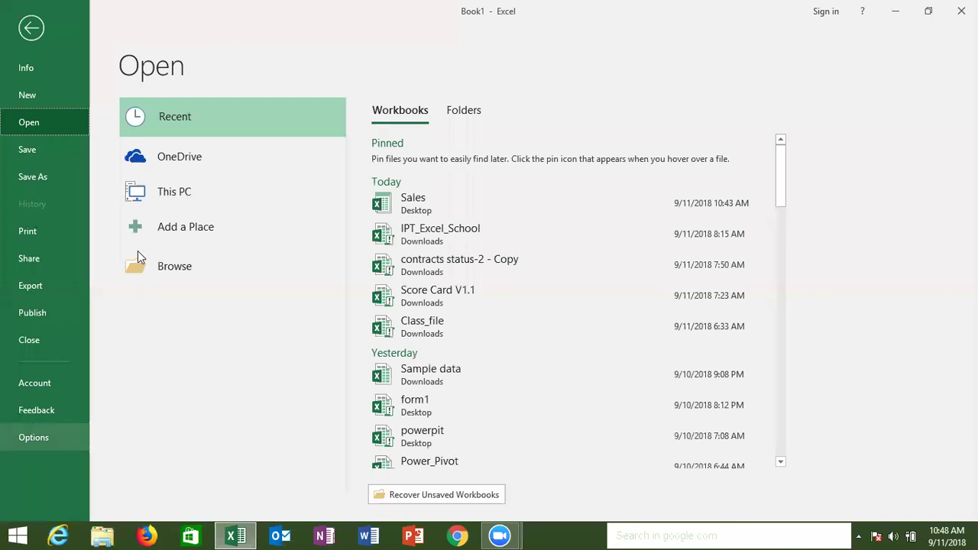
Leave Backstage and close Excel Options unchanged, returning to blank Book1.
key("Escape")
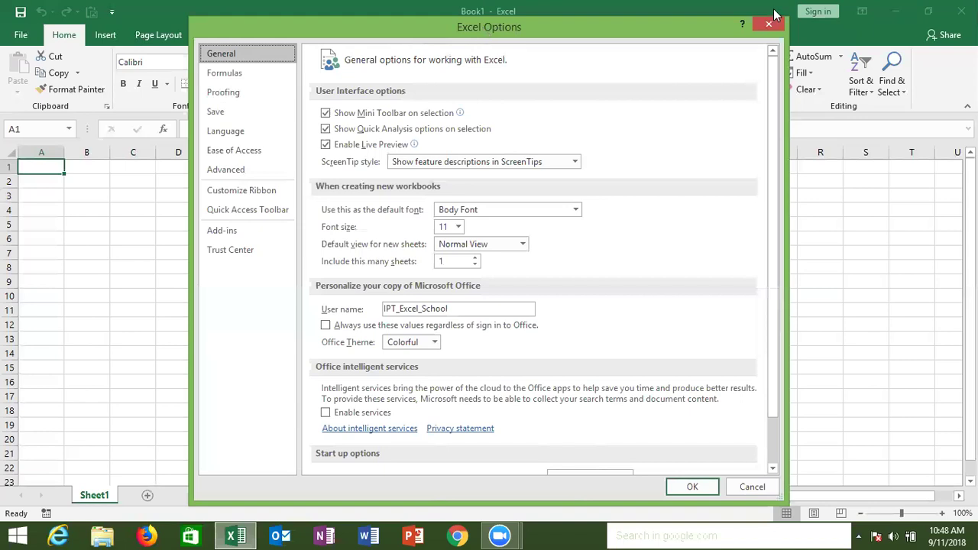
key("Escape")
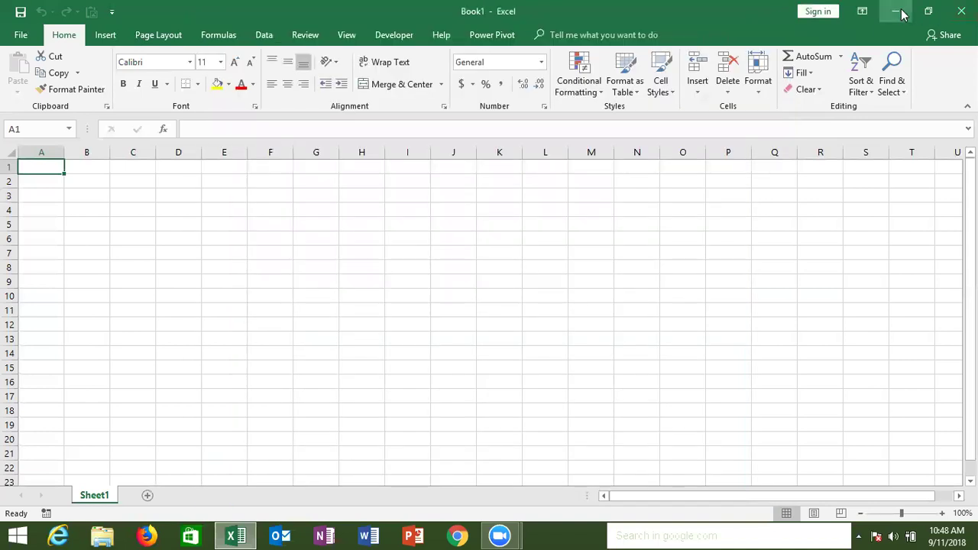
Minimise Excel, refresh the desktop, and bring up Zoom's End Meeting or Leave Meeting prompt.
left_click(899, 12)
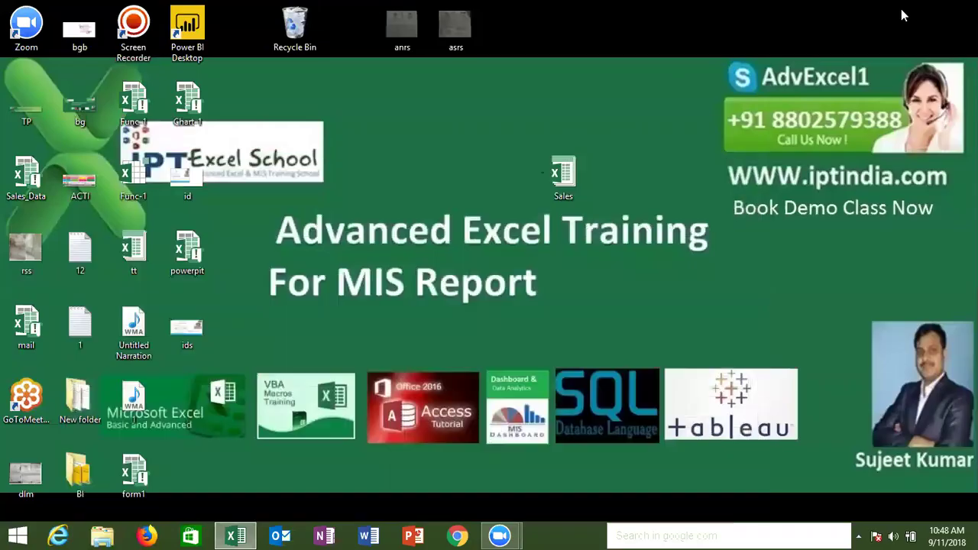
right_click(493, 113)
left_click(531, 152)
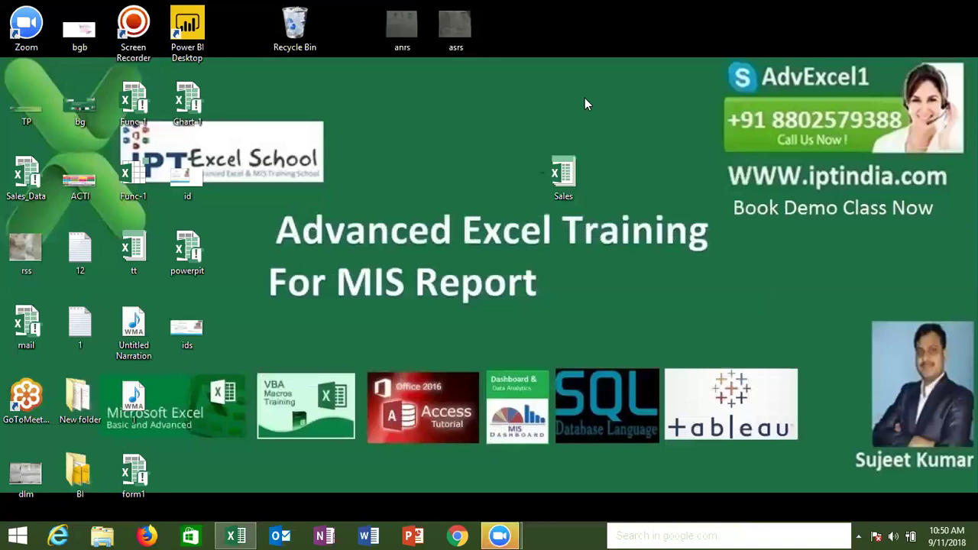
key("alt+q")
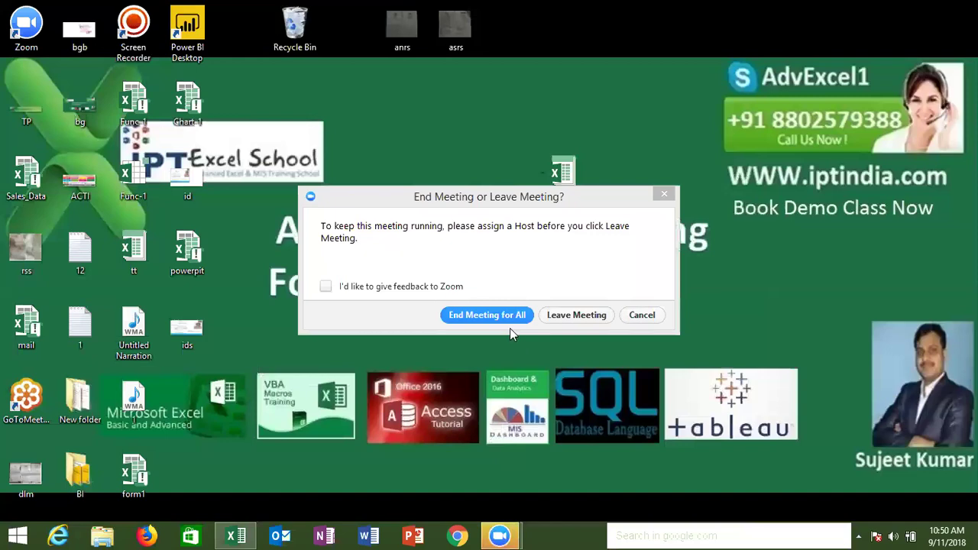